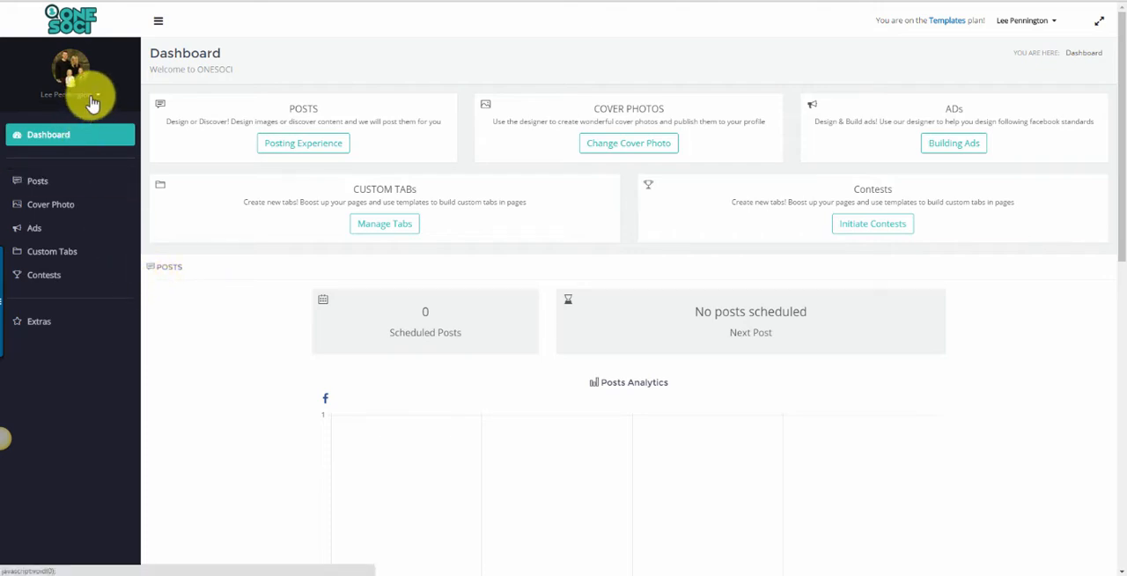
Examine the personal profile and pages available in the account switcher.
left_click(93, 103)
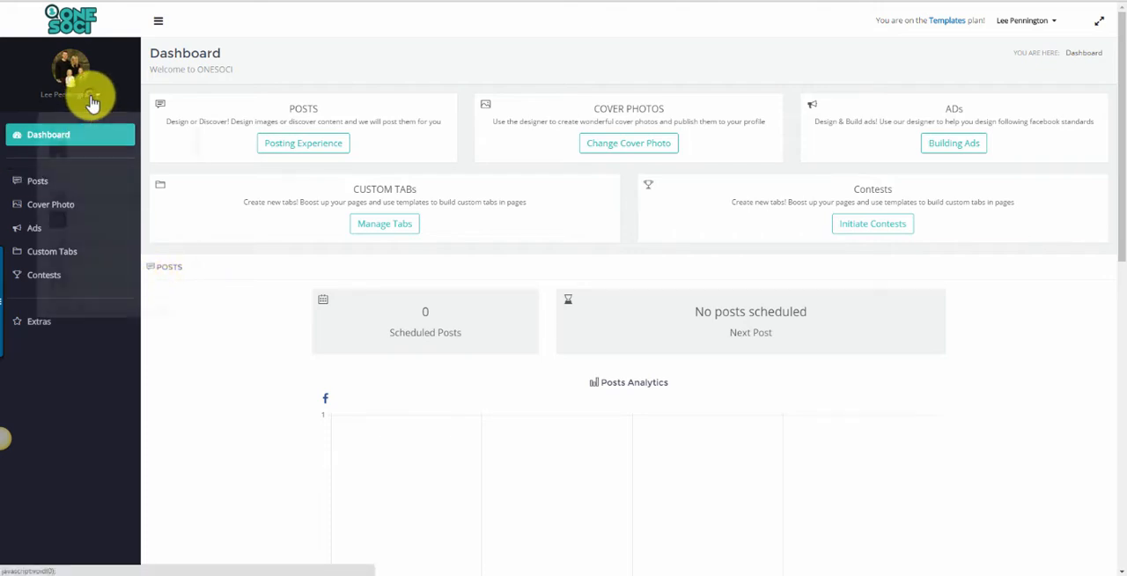
mouse_move(183, 148)
left_mouse_down()
mouse_move(184, 282)
mouse_move(182, 144)
left_mouse_up()
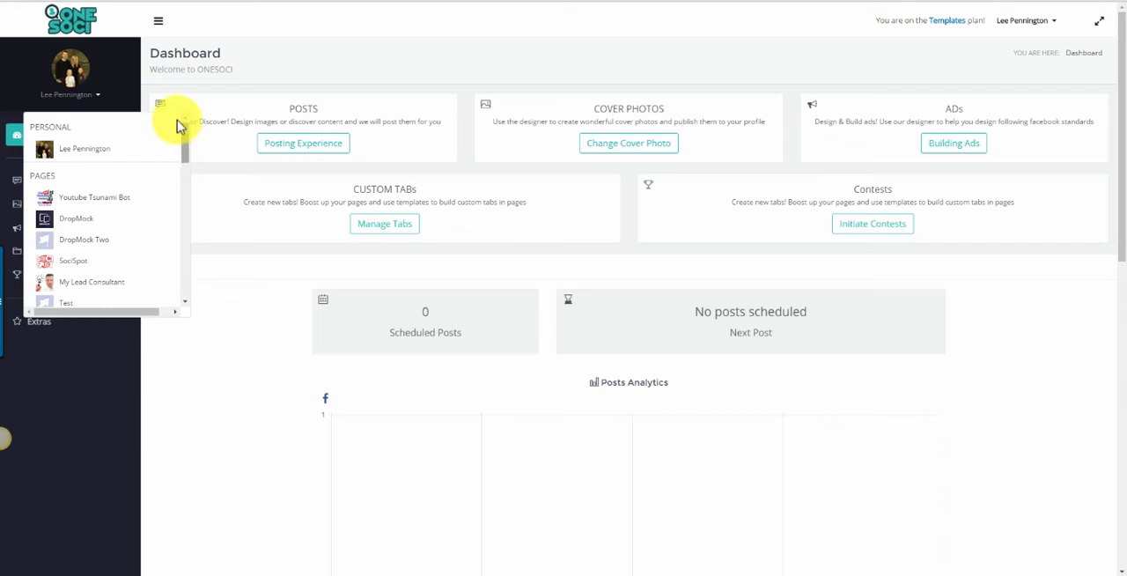
left_click(117, 85)
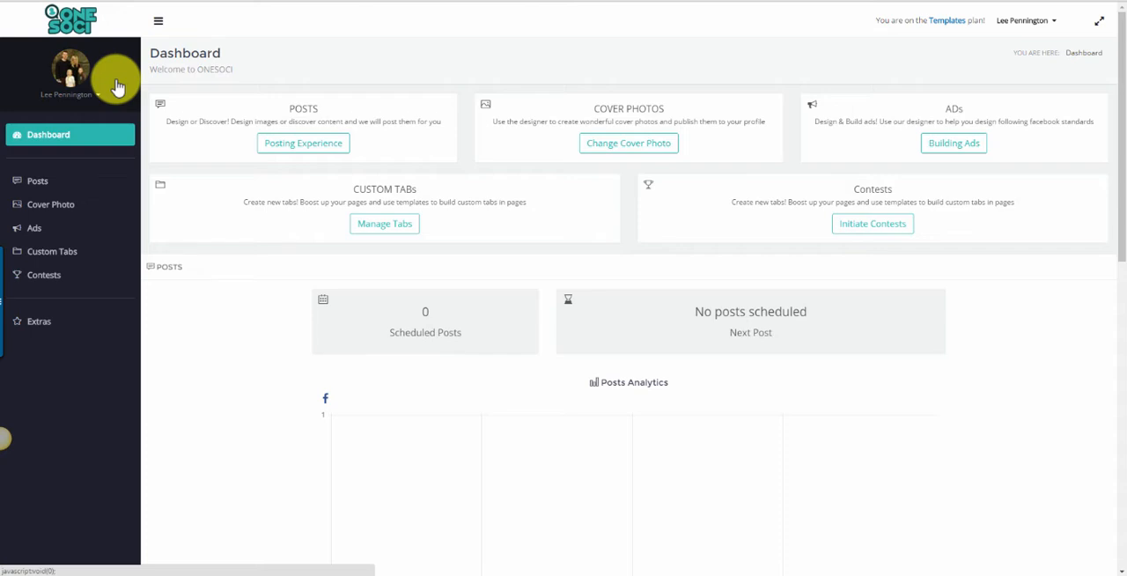
Open the article discovery area for posts and search for articles with the keyword "Dog".
left_click(97, 191)
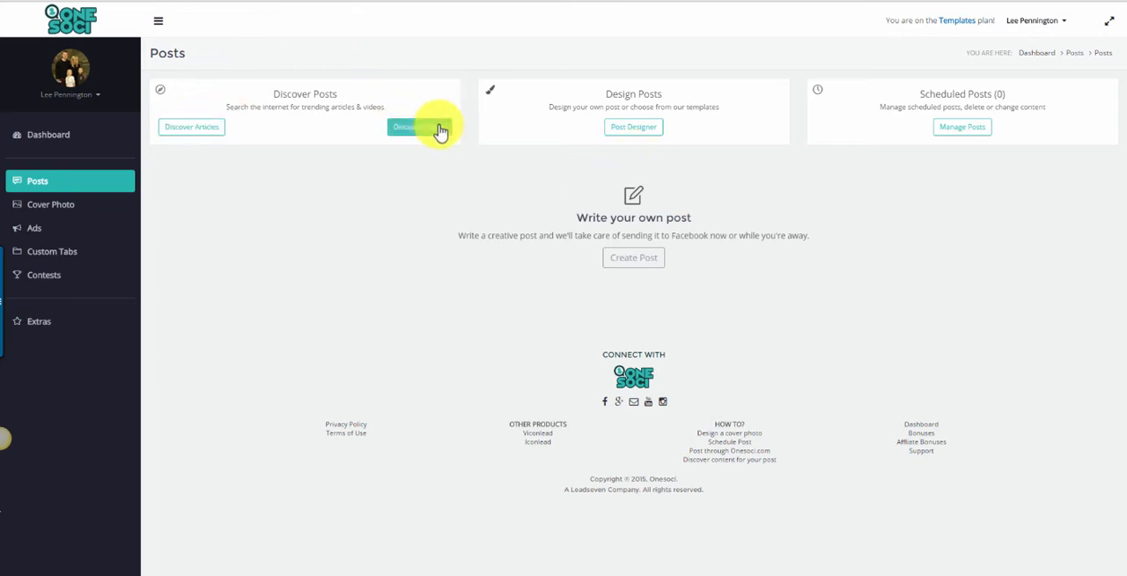
left_click(205, 130)
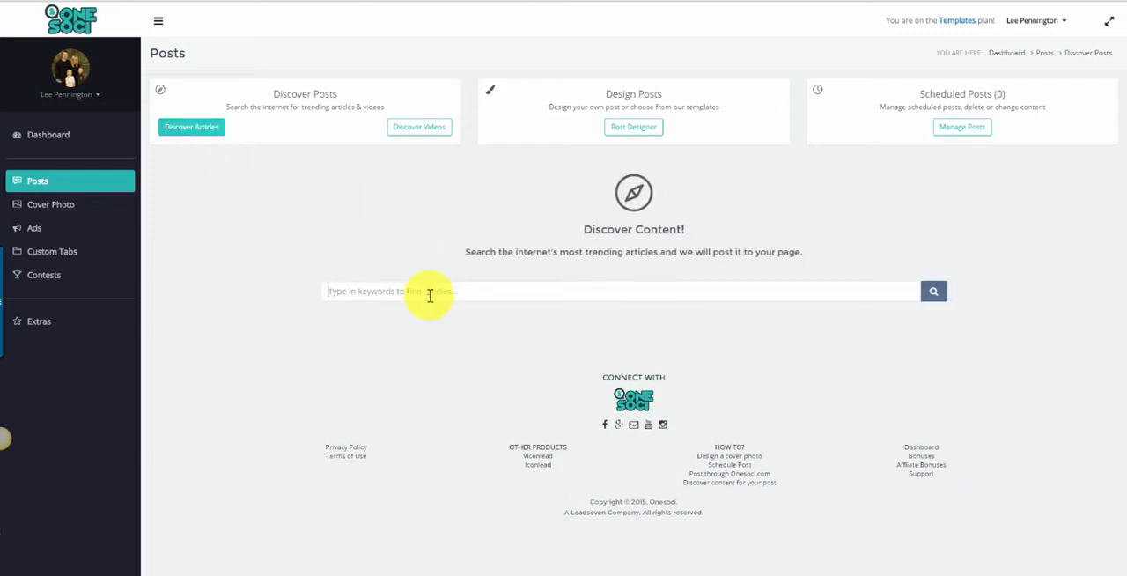
left_click(429, 295)
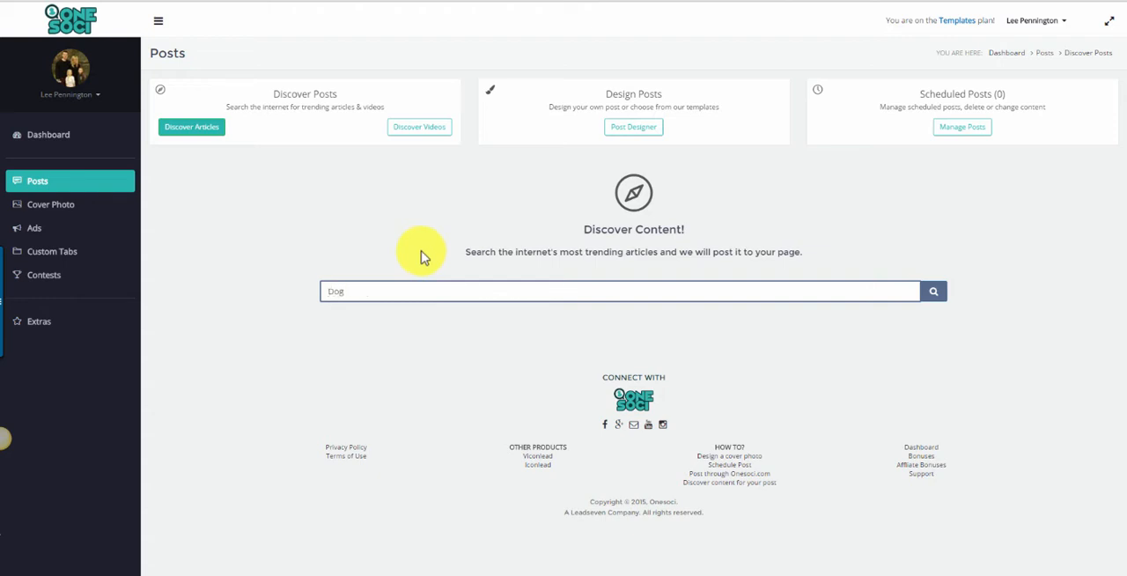
key("Return")
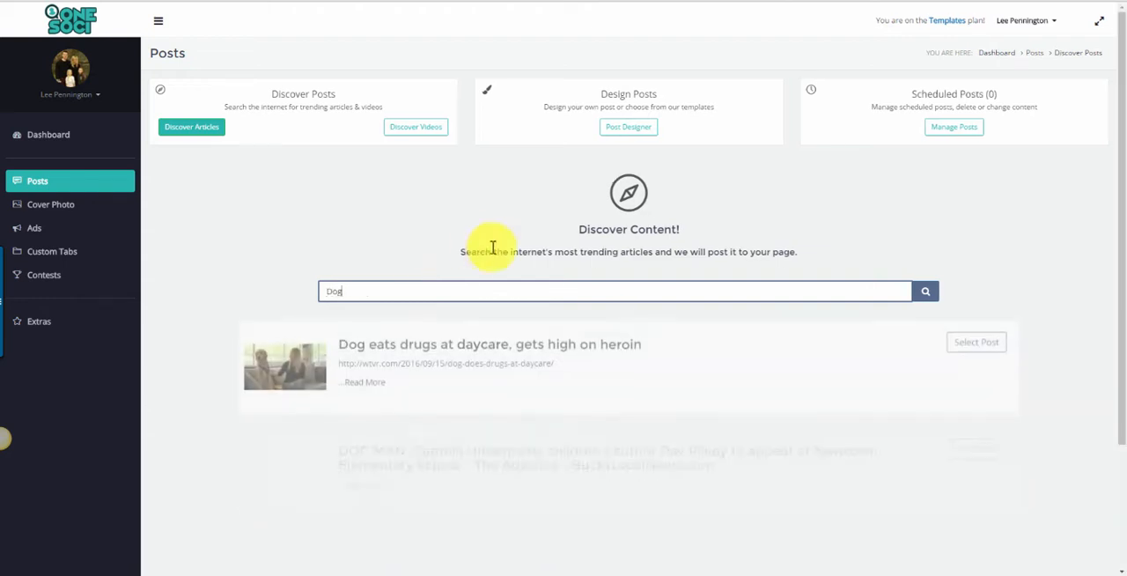
Select the article "Dog Day At The Market Comes To Fort Smith" as the content of a new post.
scroll(490, 244, "down", 5)
scroll(458, 269, "down", 5)
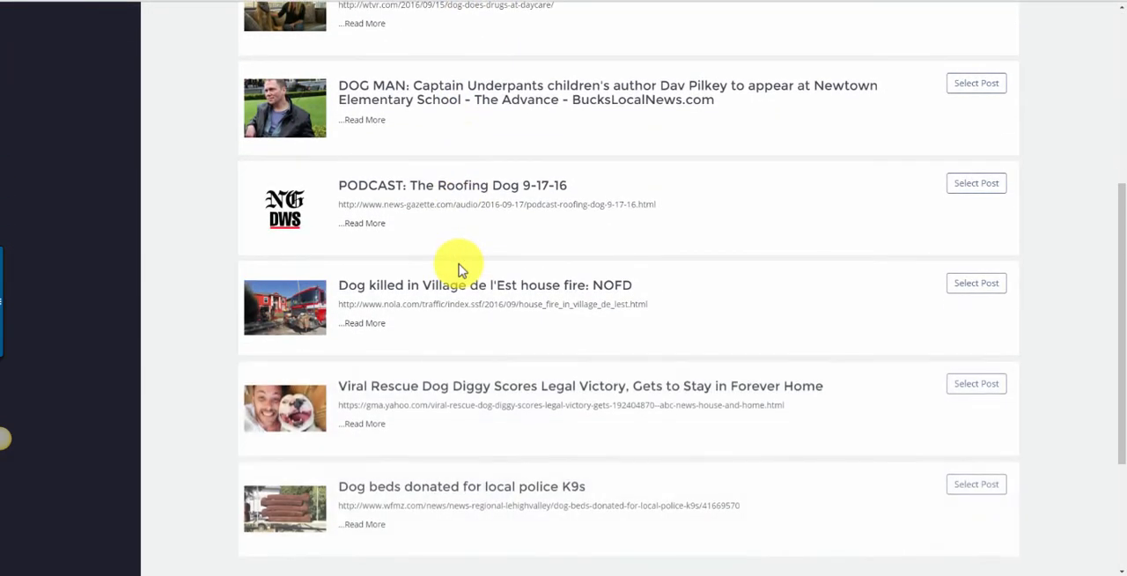
scroll(456, 282, "down", 6)
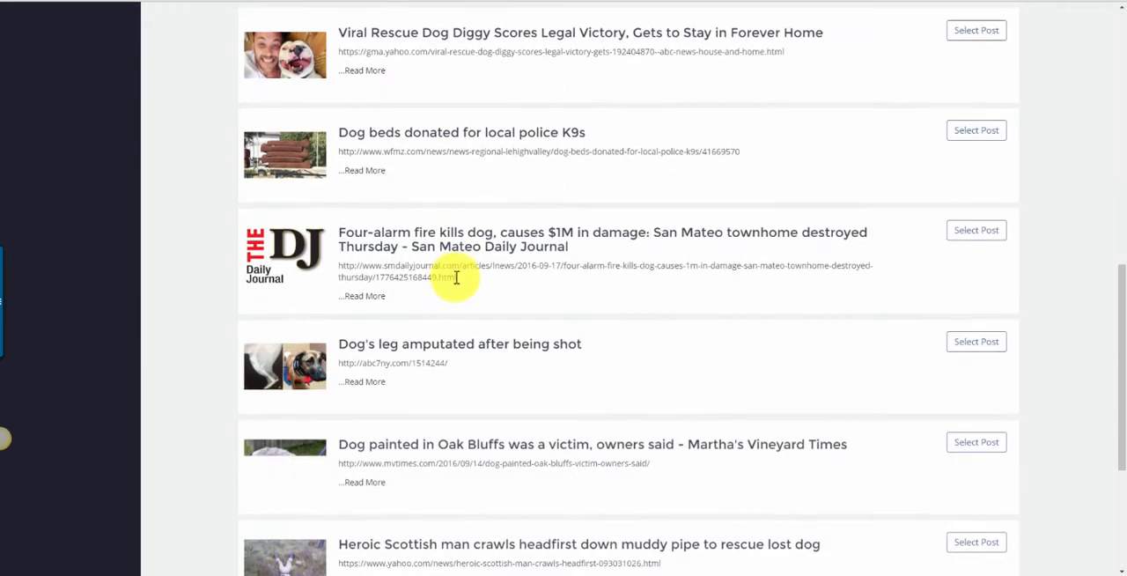
scroll(457, 287, "down", 3)
scroll(456, 289, "down", 4)
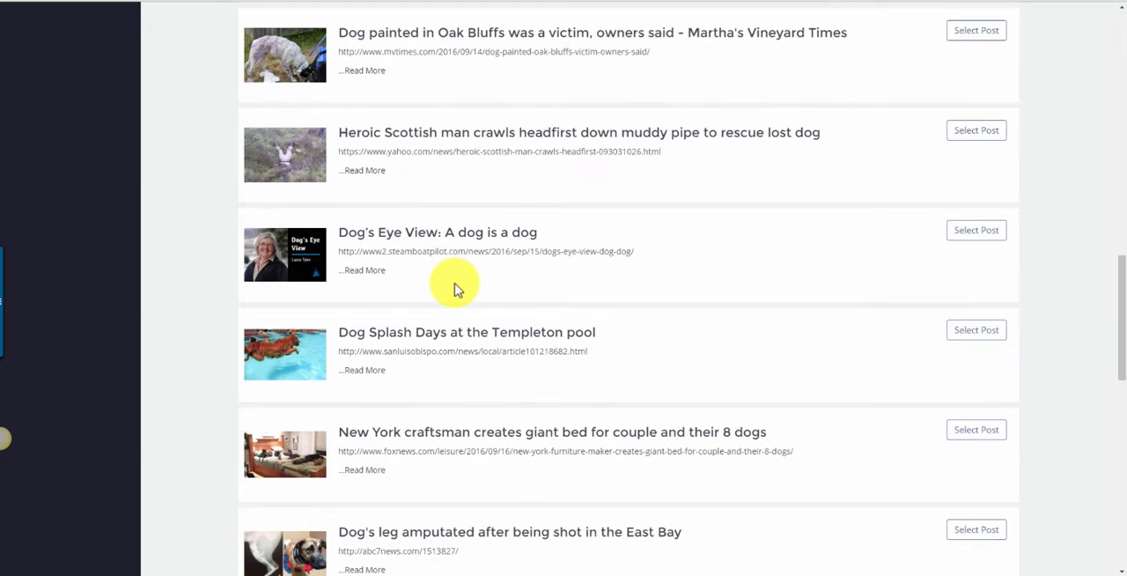
scroll(457, 291, "down", 2)
scroll(454, 291, "down", 3)
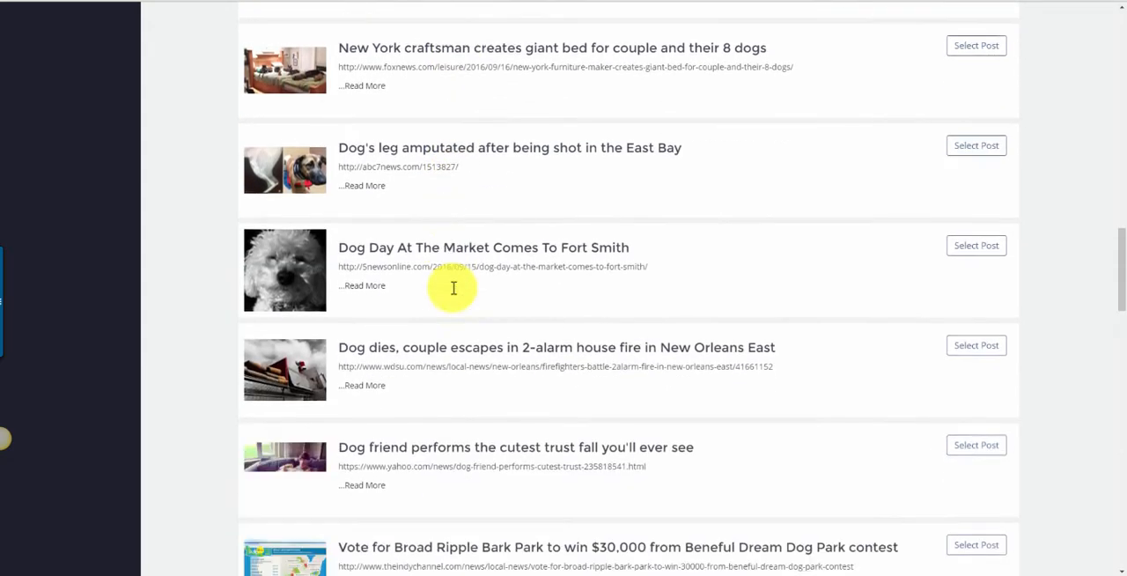
scroll(455, 291, "down", 2)
scroll(452, 291, "down", 1)
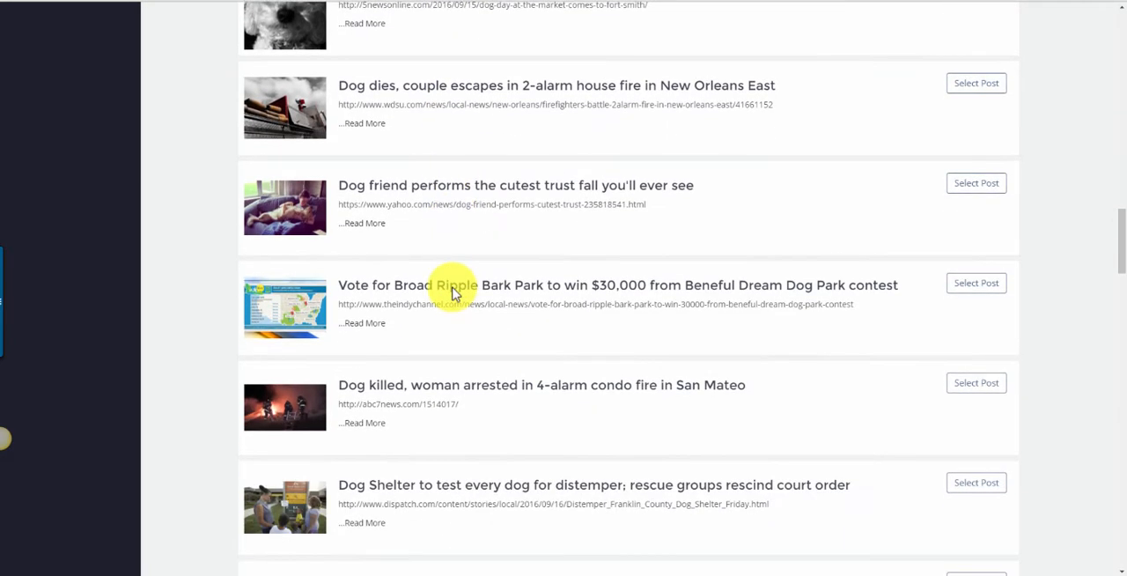
scroll(453, 289, "up", 2)
scroll(450, 295, "up", 1)
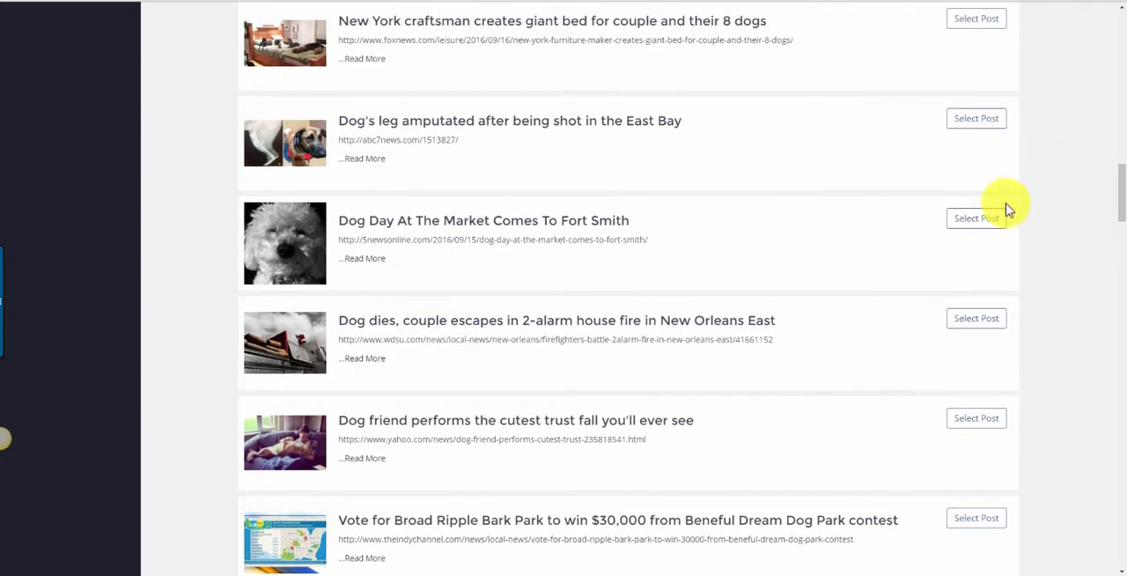
left_click(988, 228)
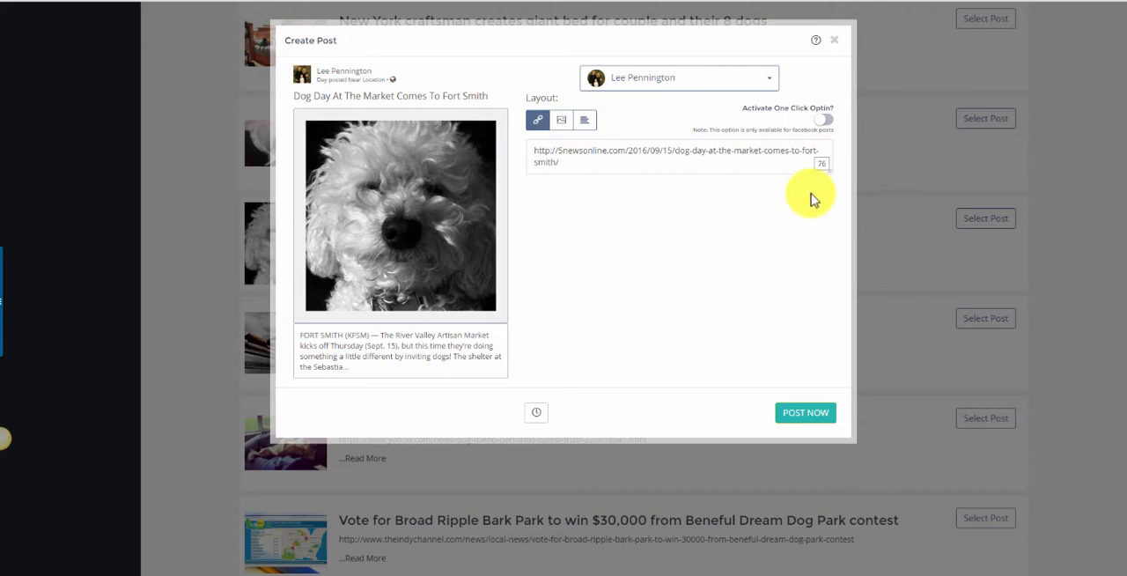
Add Youtube Tsunami Bot, DropMock, DropMock Two, SociSpot, My Lead Consultant and Test as destinations for the article post.
left_click(757, 88)
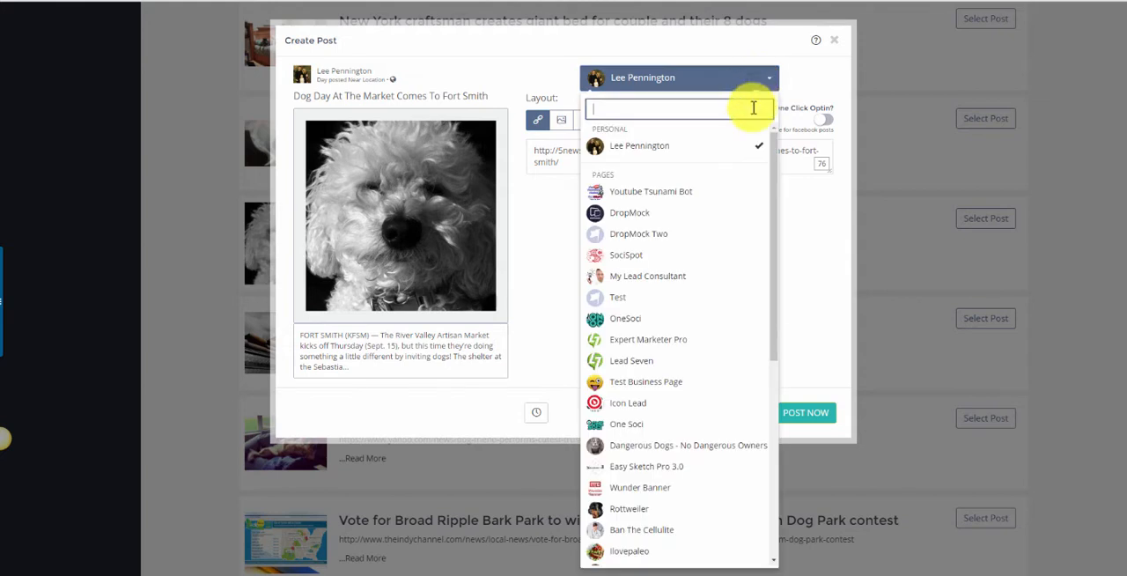
left_click(725, 198)
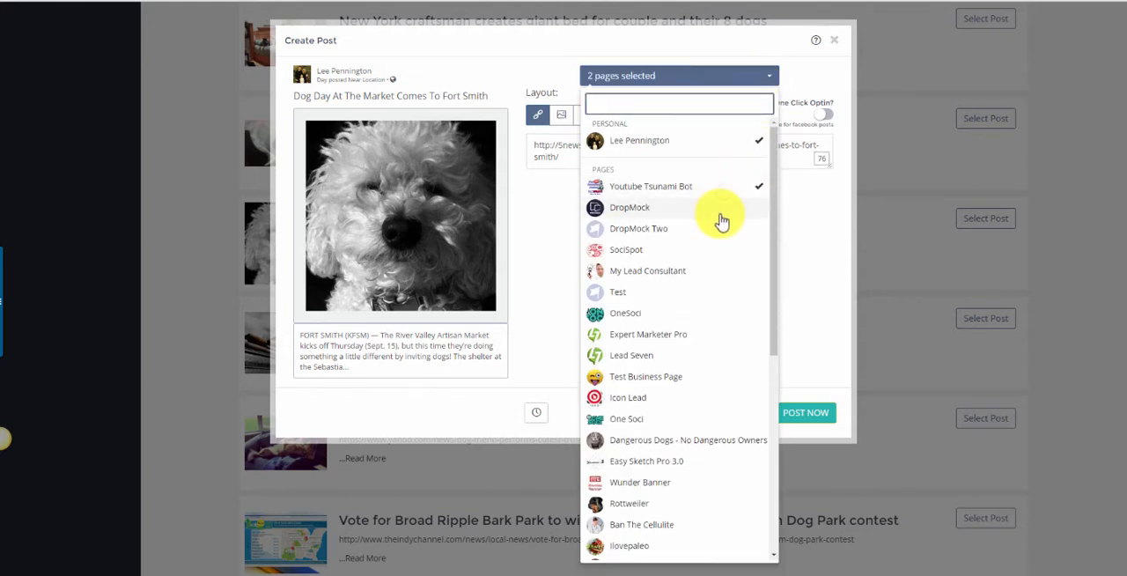
left_click(721, 212)
left_click(722, 231)
left_click(722, 251)
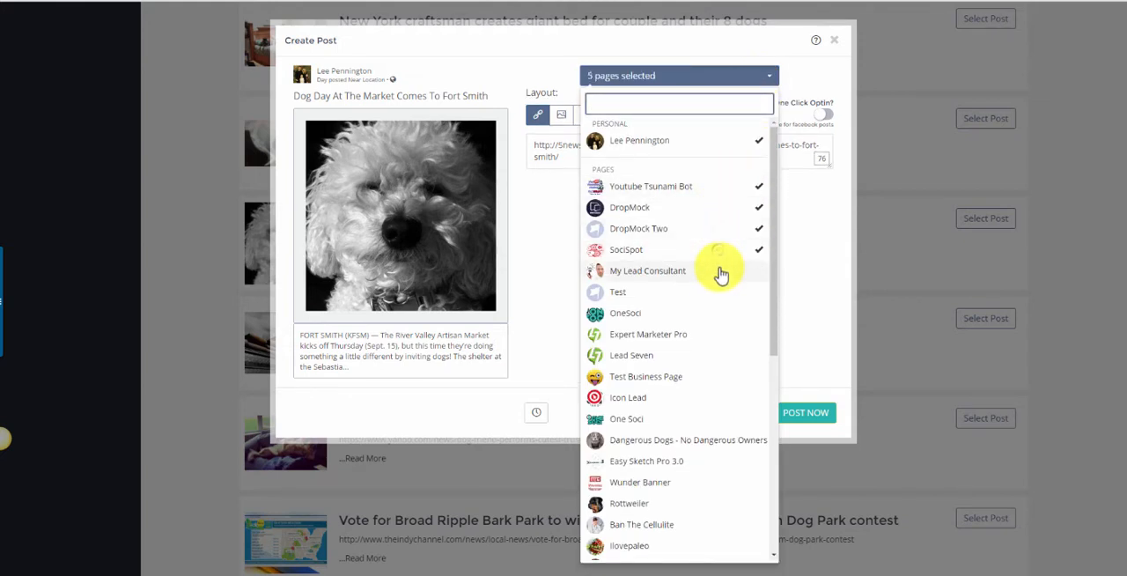
left_click(722, 270)
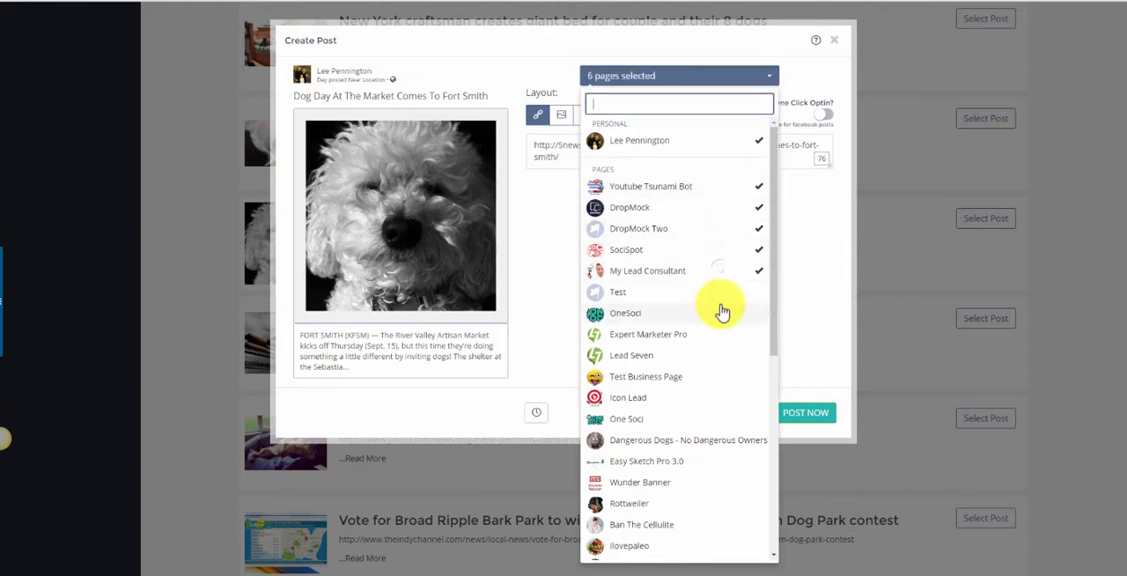
Remove all added pages from the post's destinations, keeping only the personal profile.
left_click(762, 274)
left_click(761, 250)
left_click(760, 228)
left_click(760, 209)
left_click(761, 187)
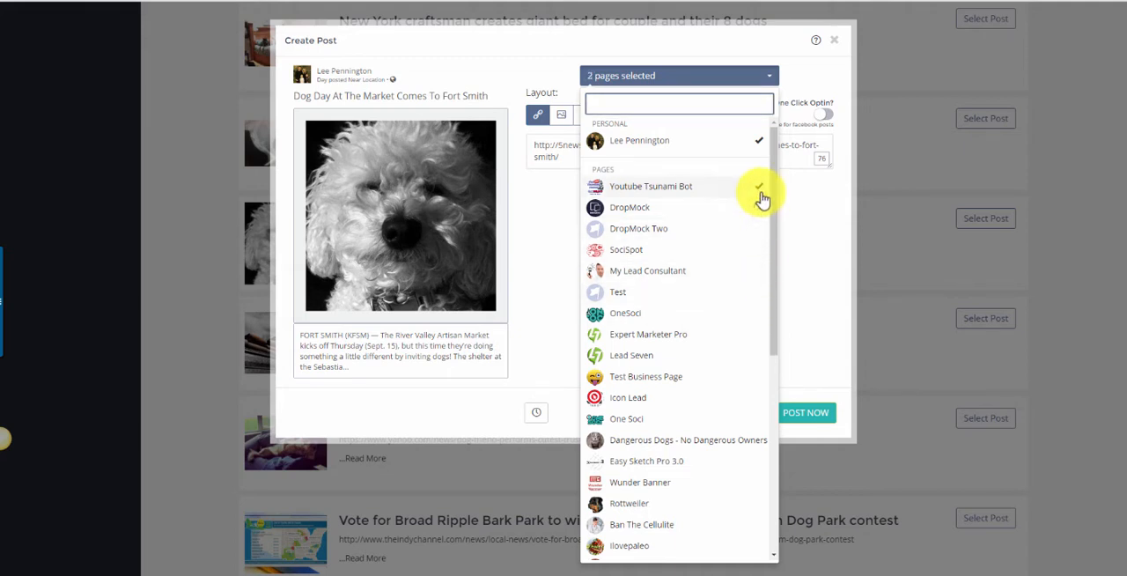
left_click(812, 84)
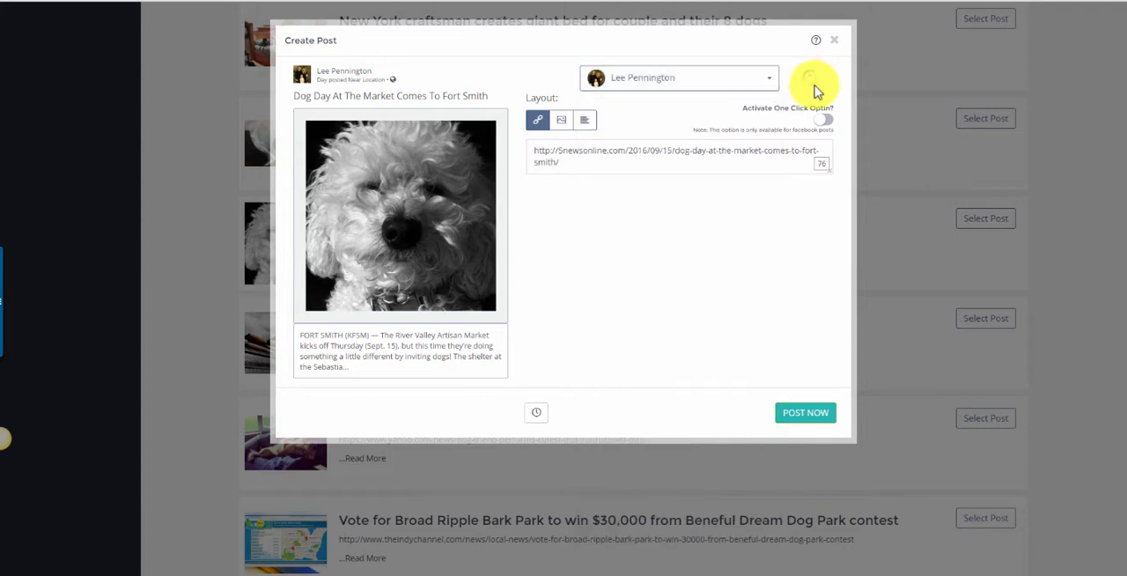
Replace the article link in the post text with "Get yours here".
left_click(569, 167)
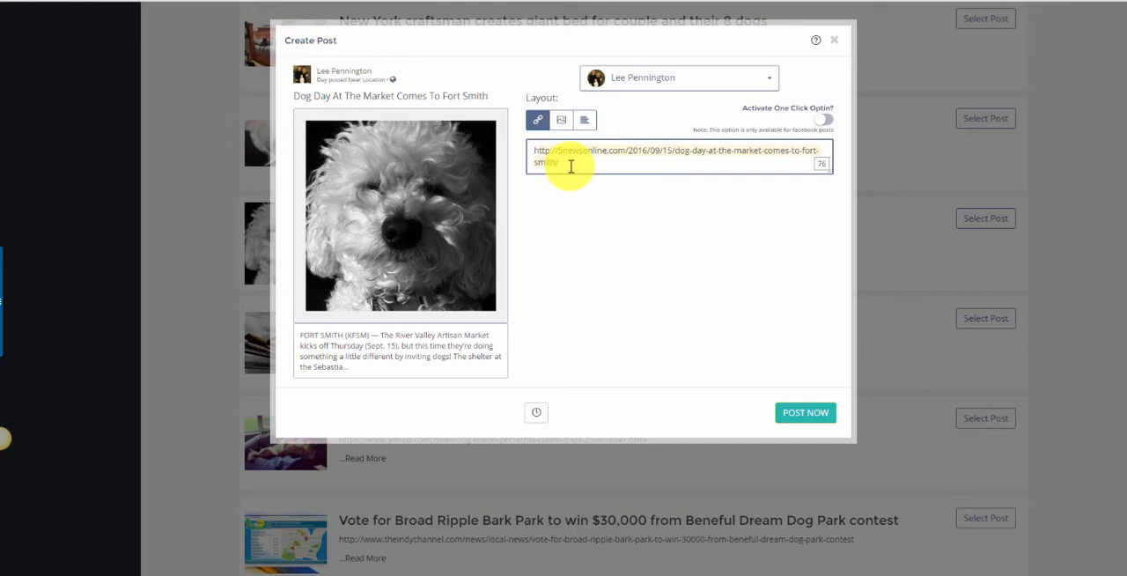
type("hGe")
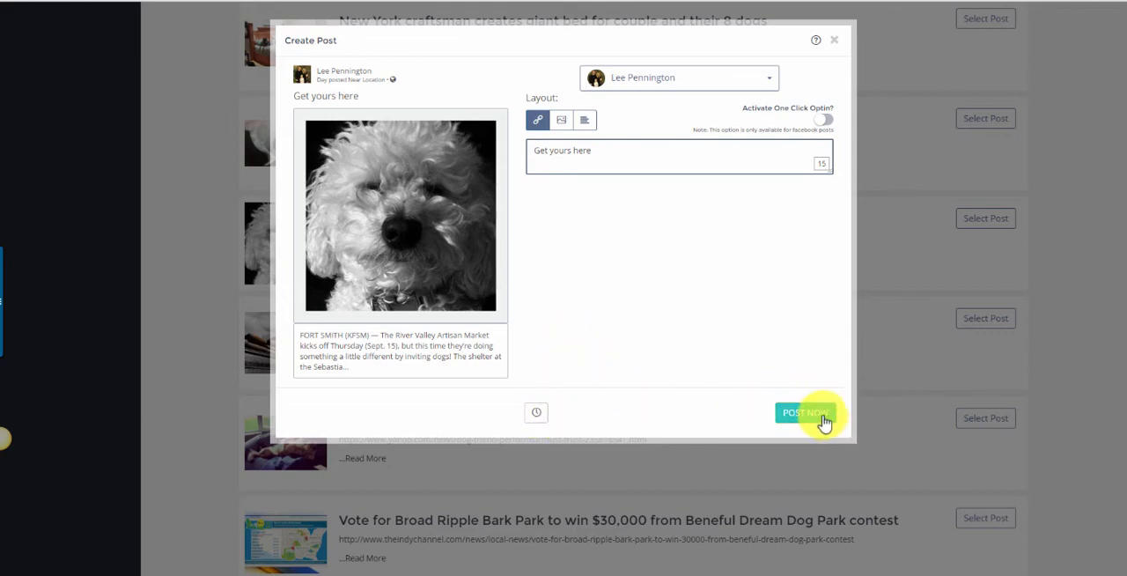
View the date, time and timezone options for scheduling the article post, and close the post without publishing.
left_click(539, 414)
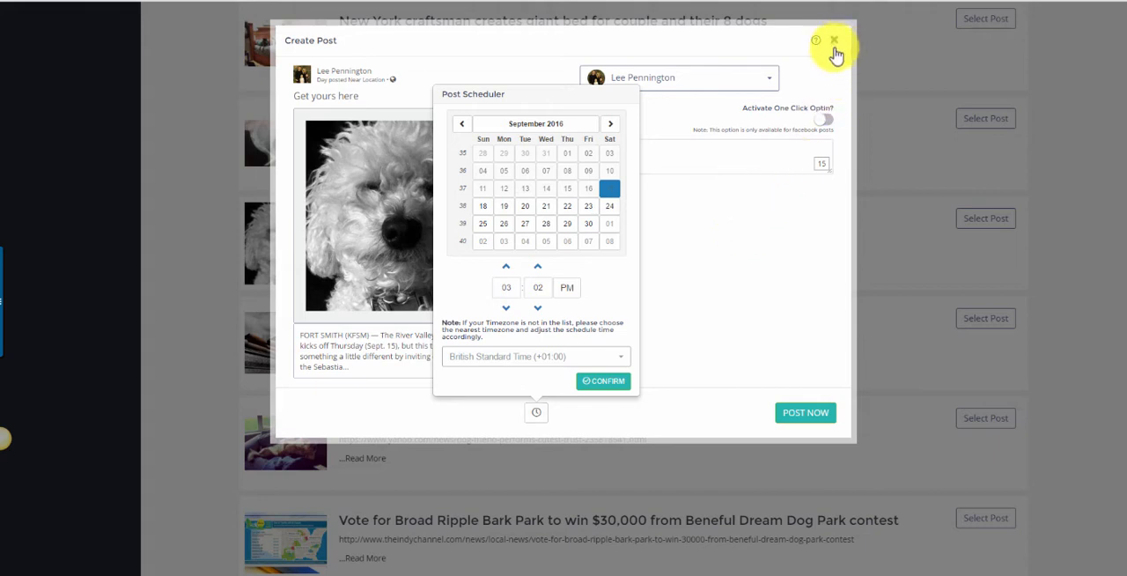
left_click(536, 416)
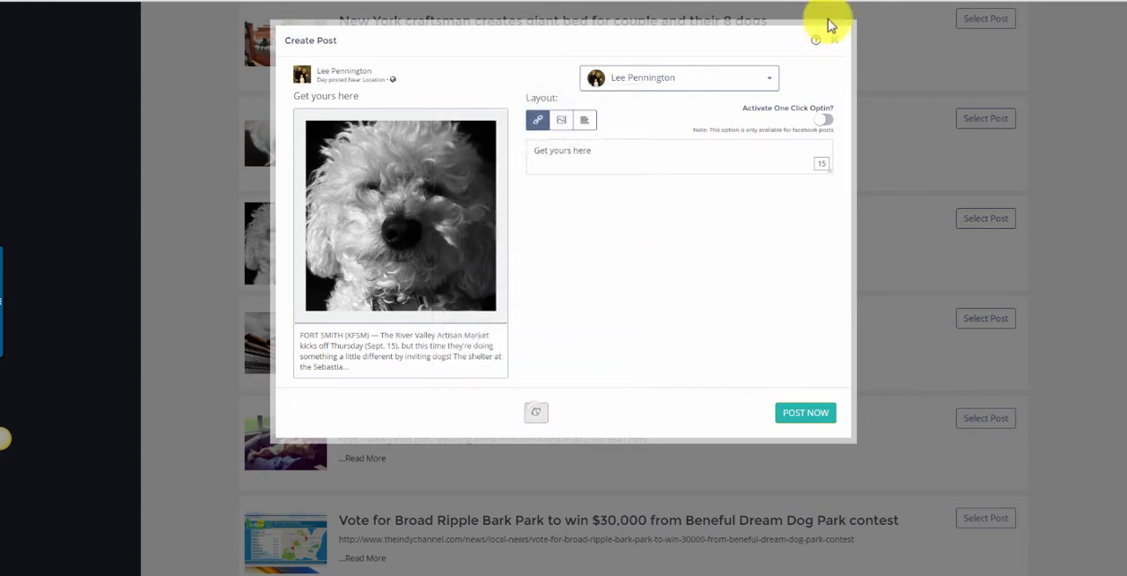
left_click(832, 41)
Switch to YouTube video discovery and search for videos with the keyword "Dogs".
scroll(332, 350, "up", 3)
scroll(335, 348, "up", 10)
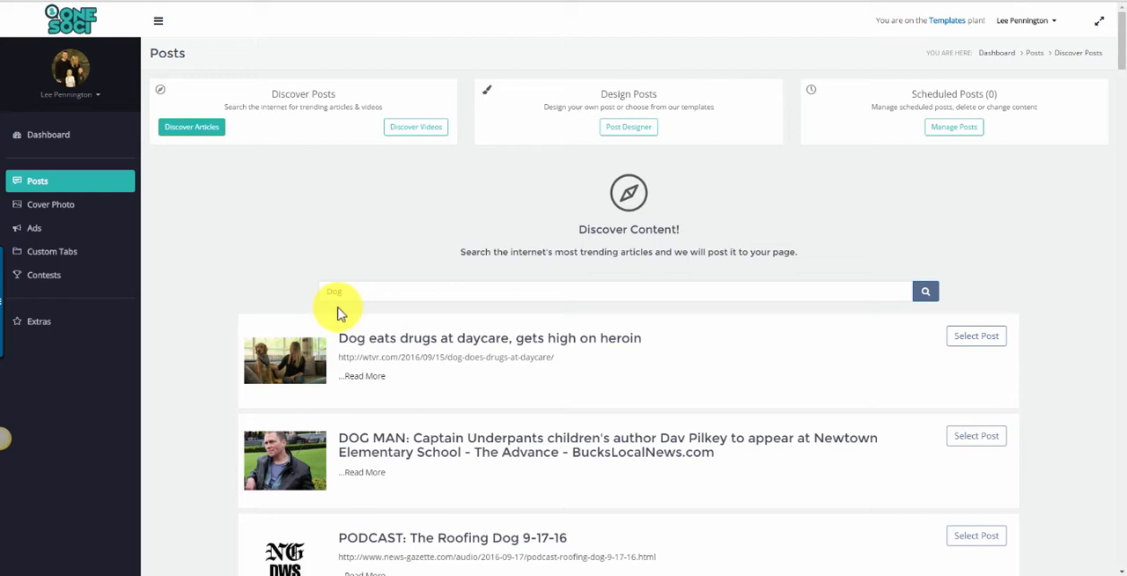
left_click(412, 127)
left_click(463, 294)
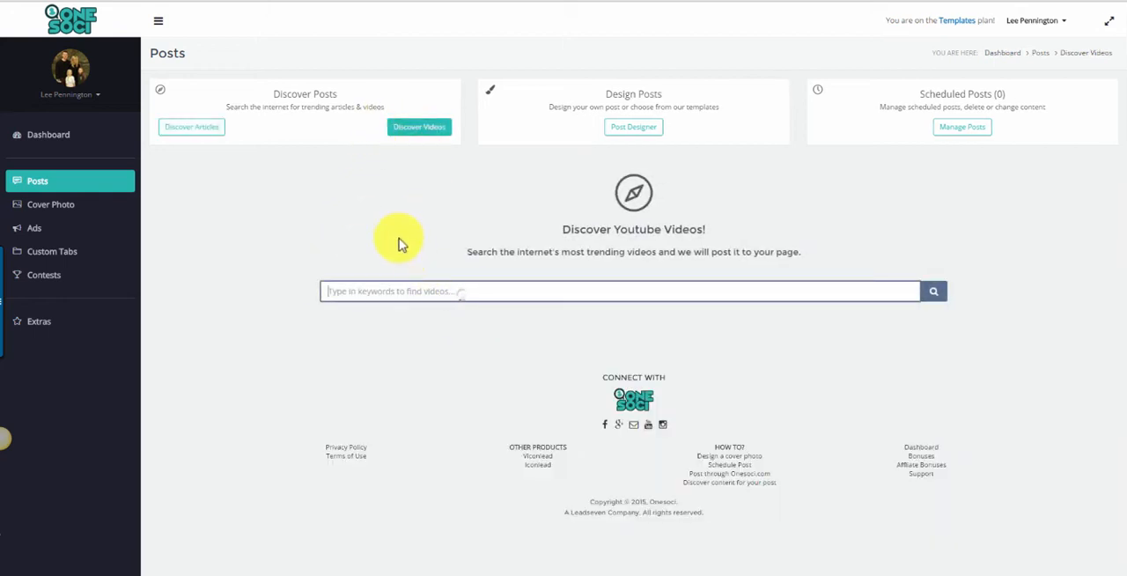
type("Dogs")
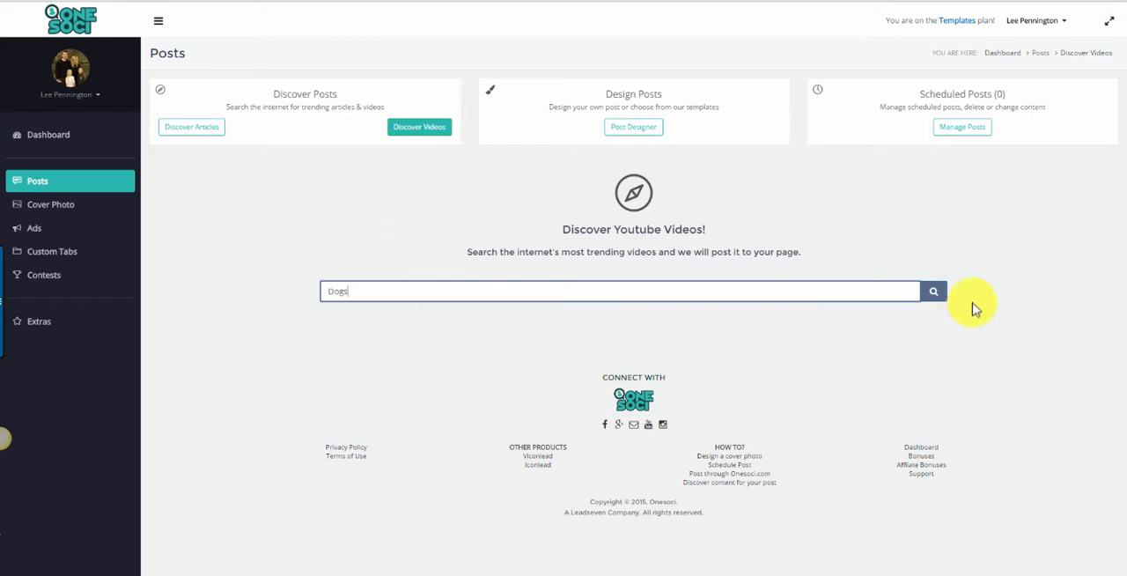
left_click(933, 291)
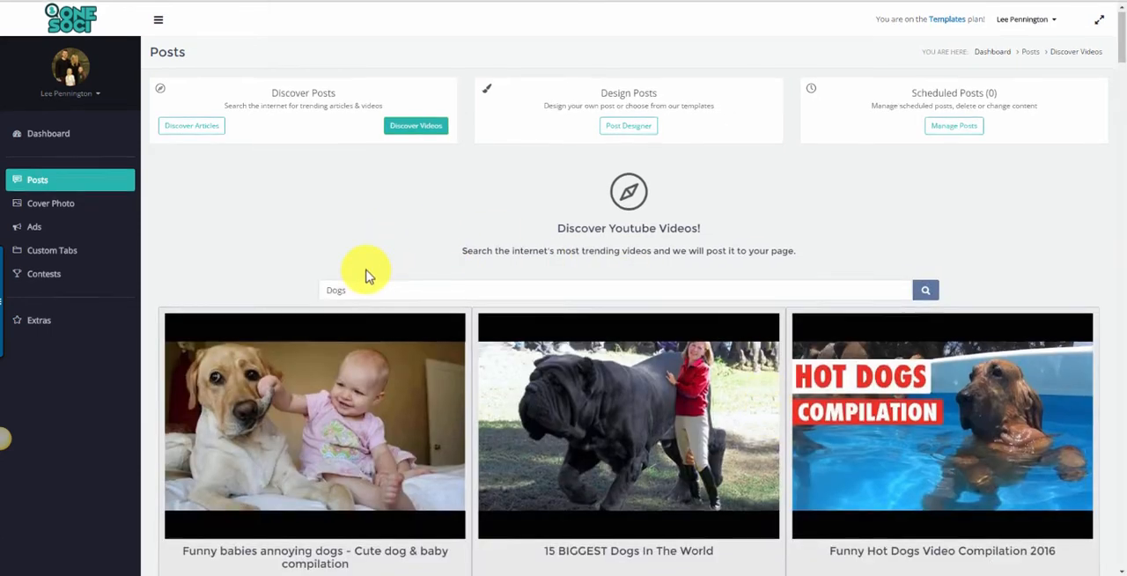
Select the video "Goofy Dogs Video Compilation 2016" as the content of a new post.
scroll(369, 277, "down", 5)
scroll(368, 275, "down", 3)
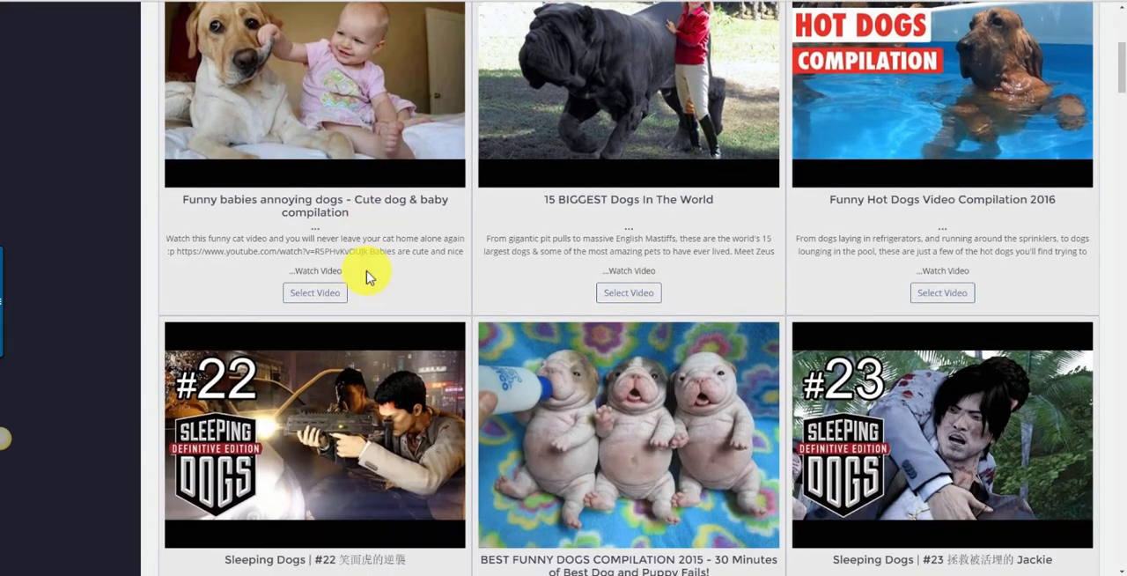
scroll(368, 277, "down", 8)
scroll(367, 275, "down", 3)
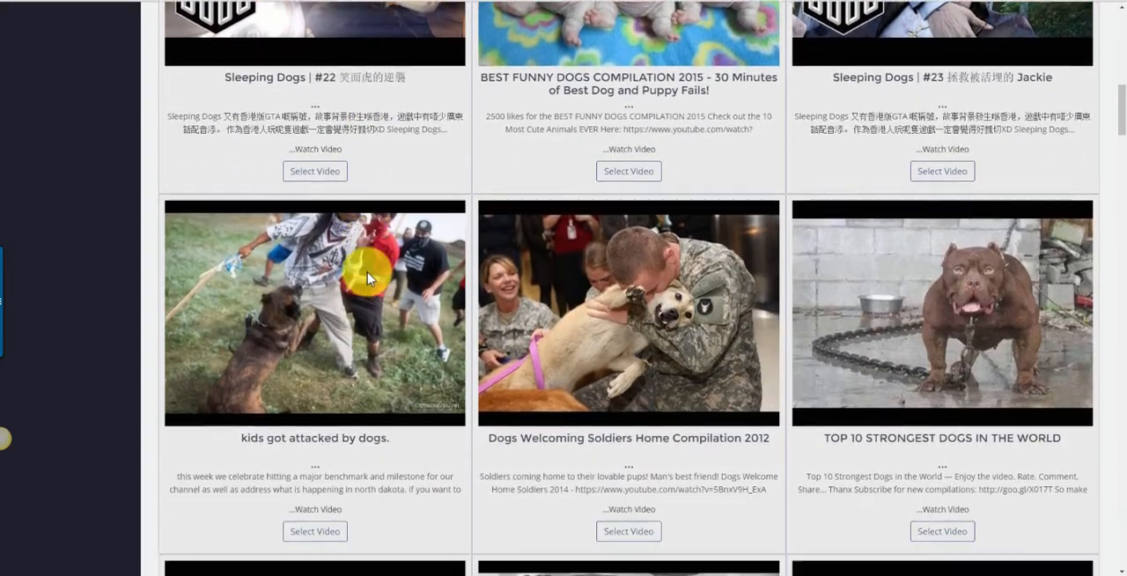
scroll(976, 352, "down", 5)
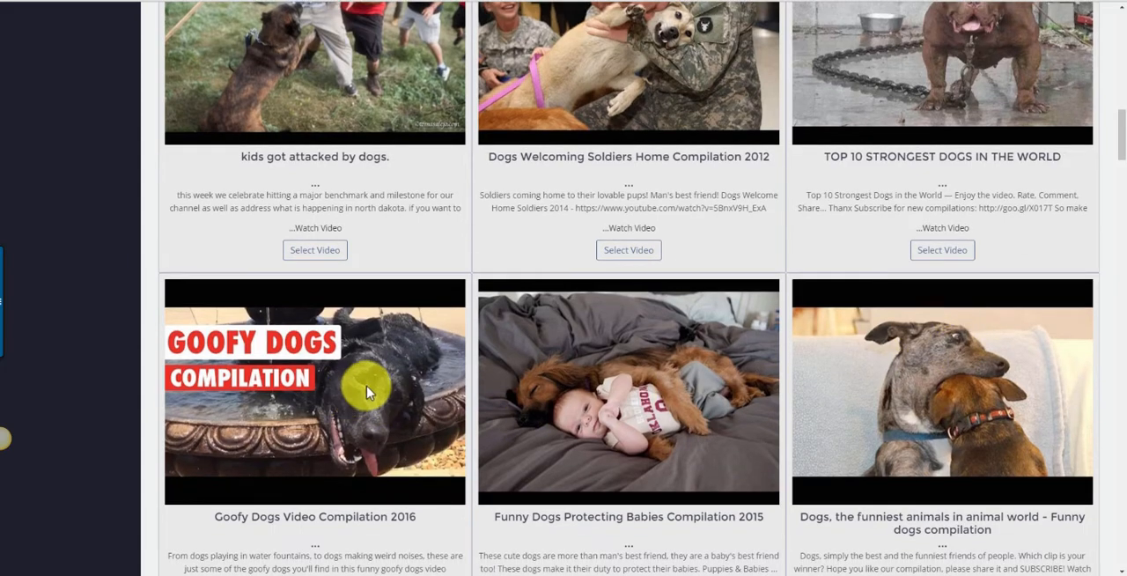
scroll(368, 387, "down", 3)
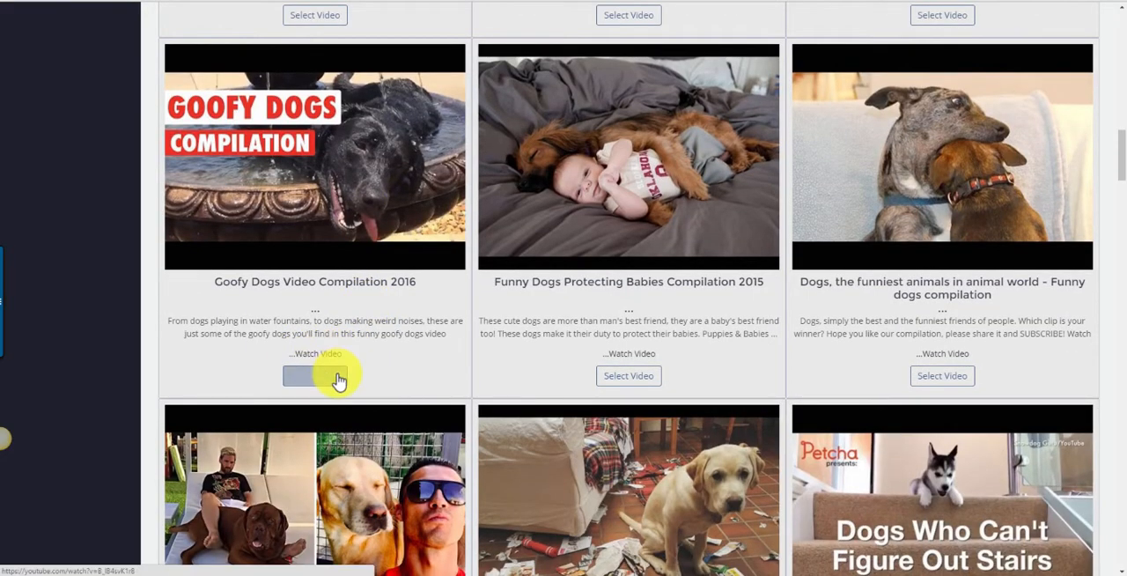
left_click(340, 379)
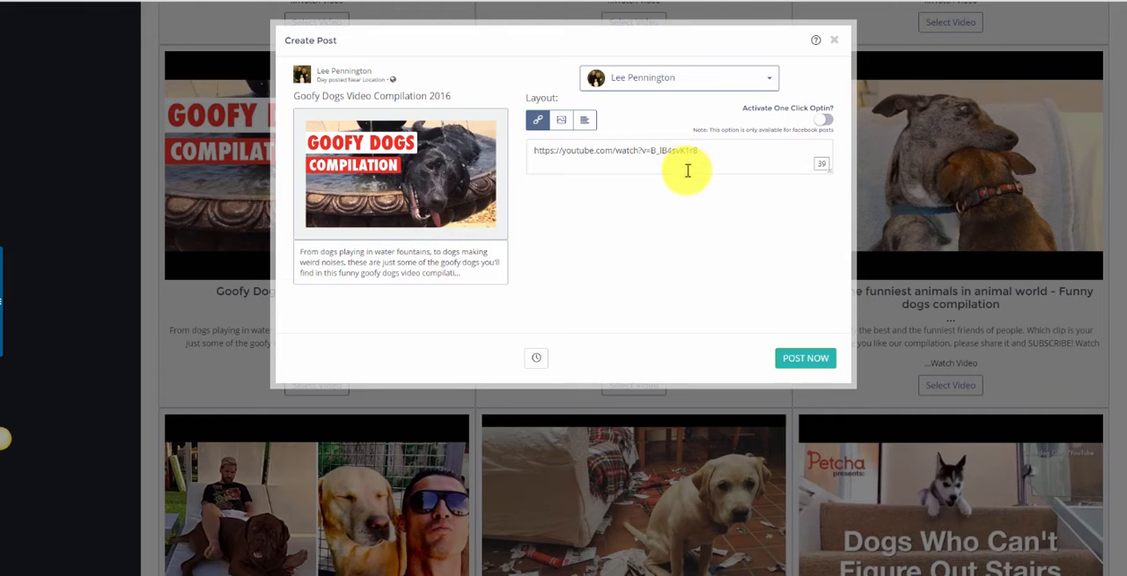
Try the image and text layouts on the video post and return to the link layout.
left_click(561, 119)
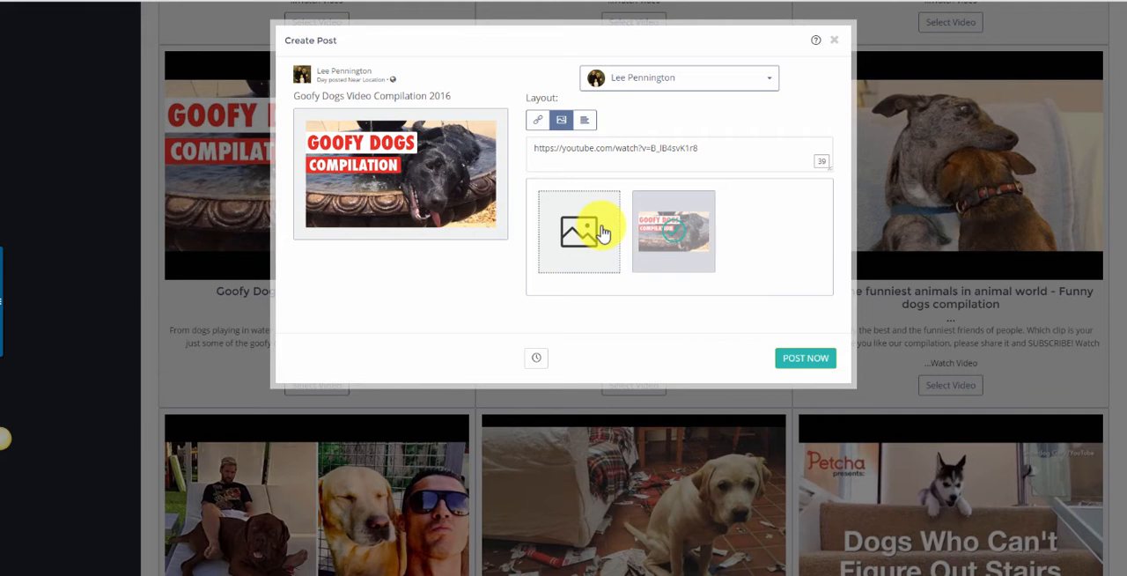
left_click(584, 123)
left_click(541, 123)
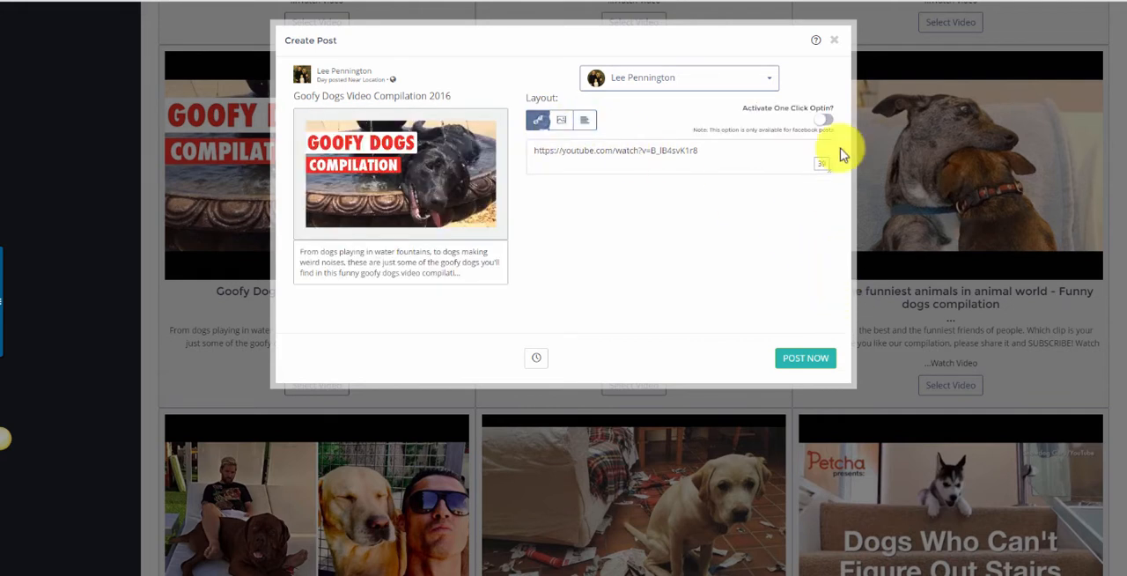
Close the video post without publishing and open the Post Designer.
left_click(835, 41)
scroll(687, 290, "up", 1)
scroll(625, 407, "up", 12)
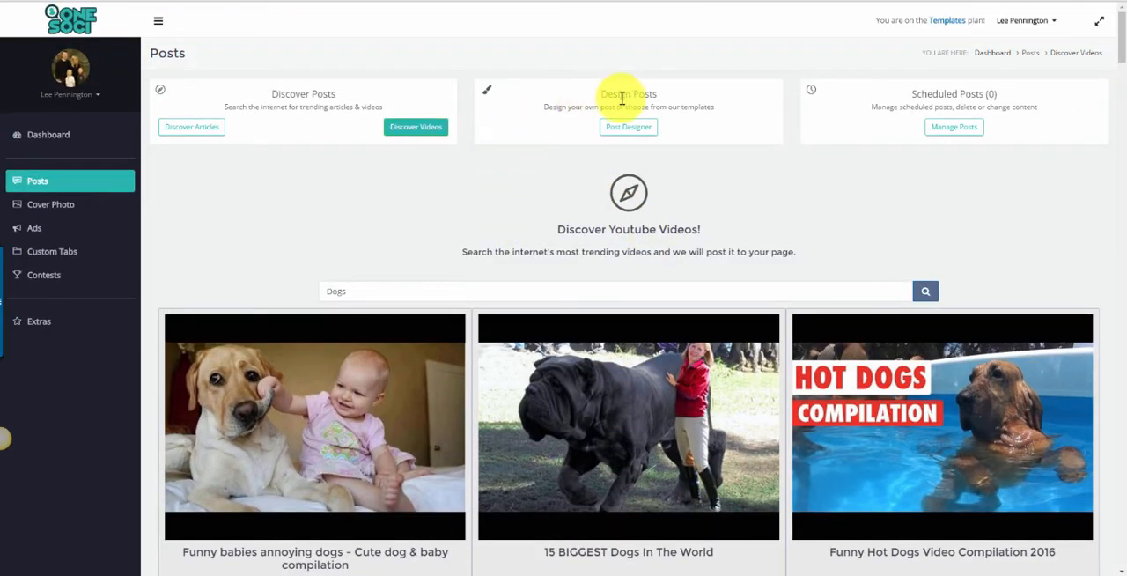
left_click(629, 127)
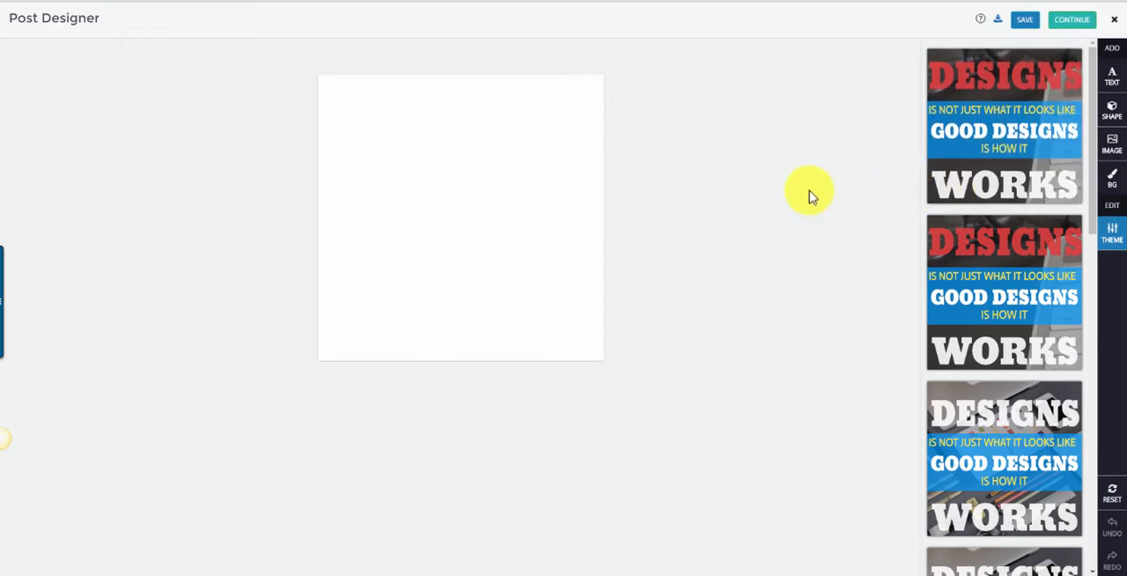
Load the "Good Designs Is How It Works" theme with white headings and replace its background with the ready-made pale-sky photo beside the vintage camera.
scroll(964, 315, "down", 2)
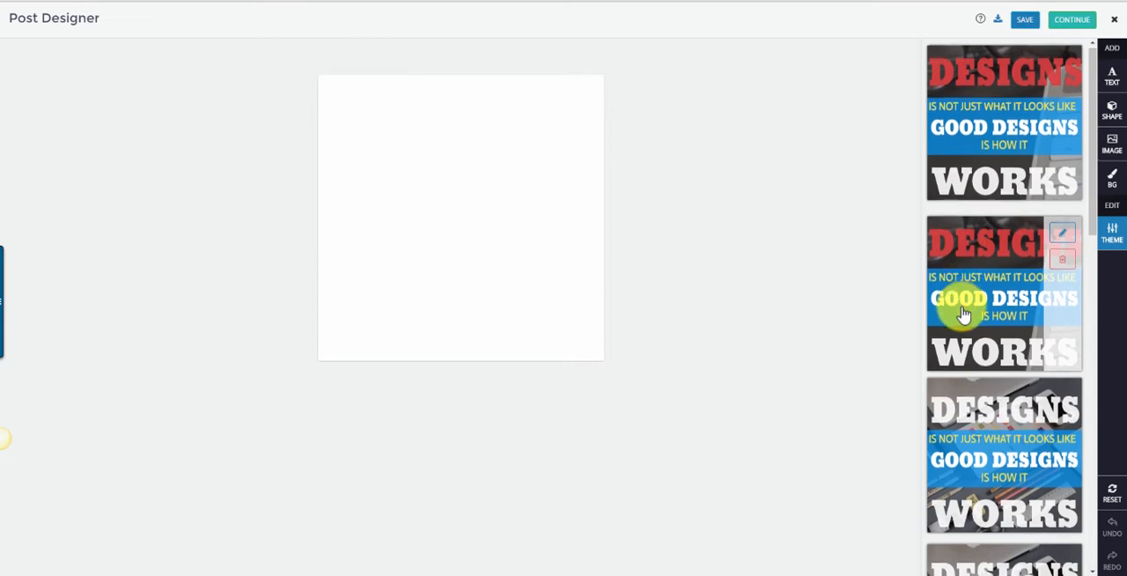
left_click(969, 275)
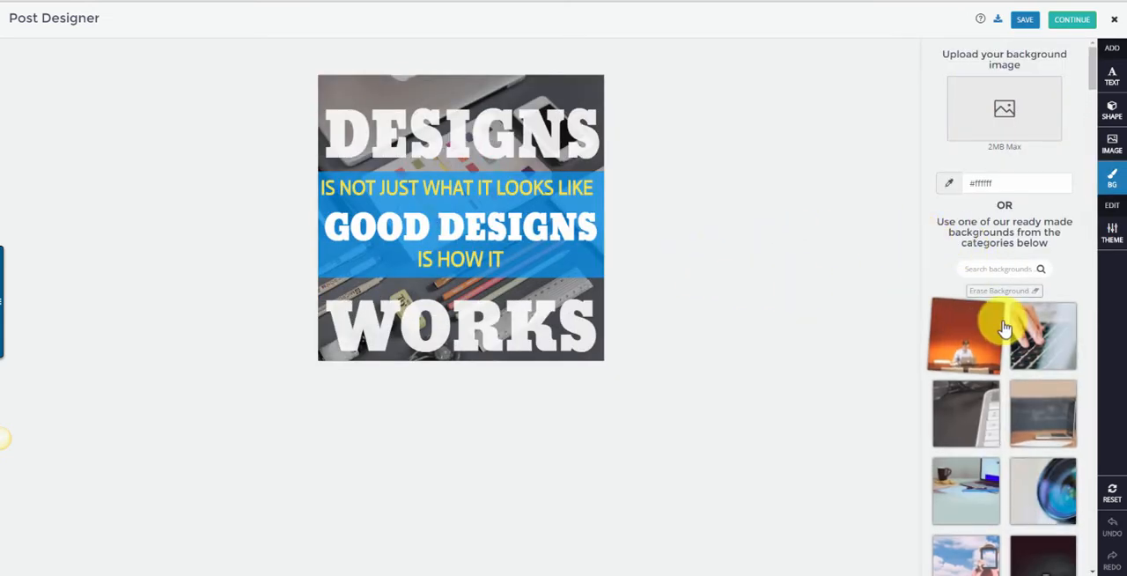
scroll(976, 339, "down", 3)
scroll(976, 340, "down", 2)
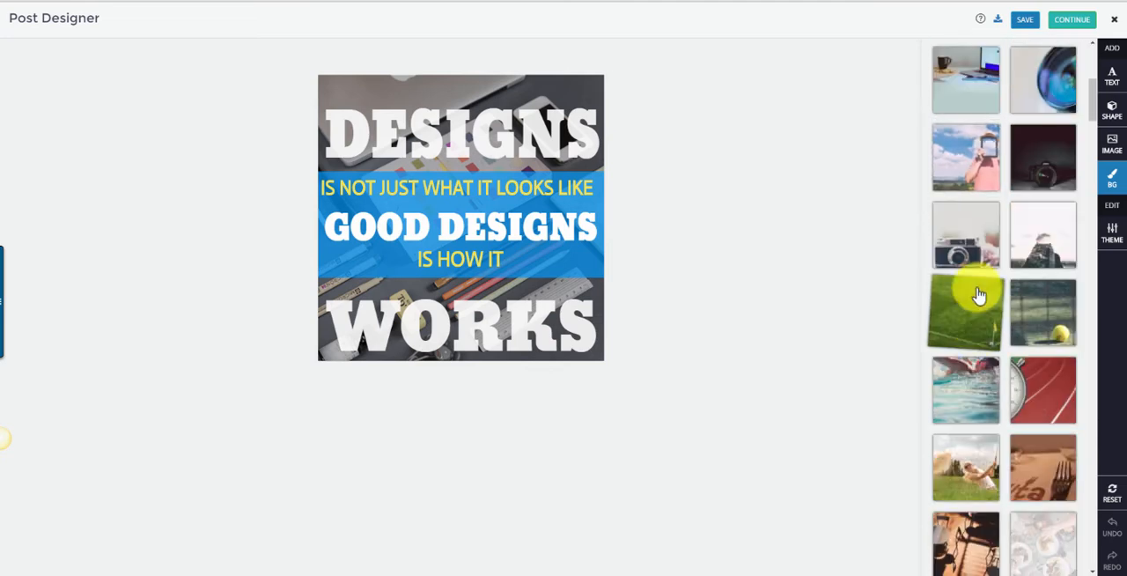
left_click(976, 242)
left_click(1030, 236)
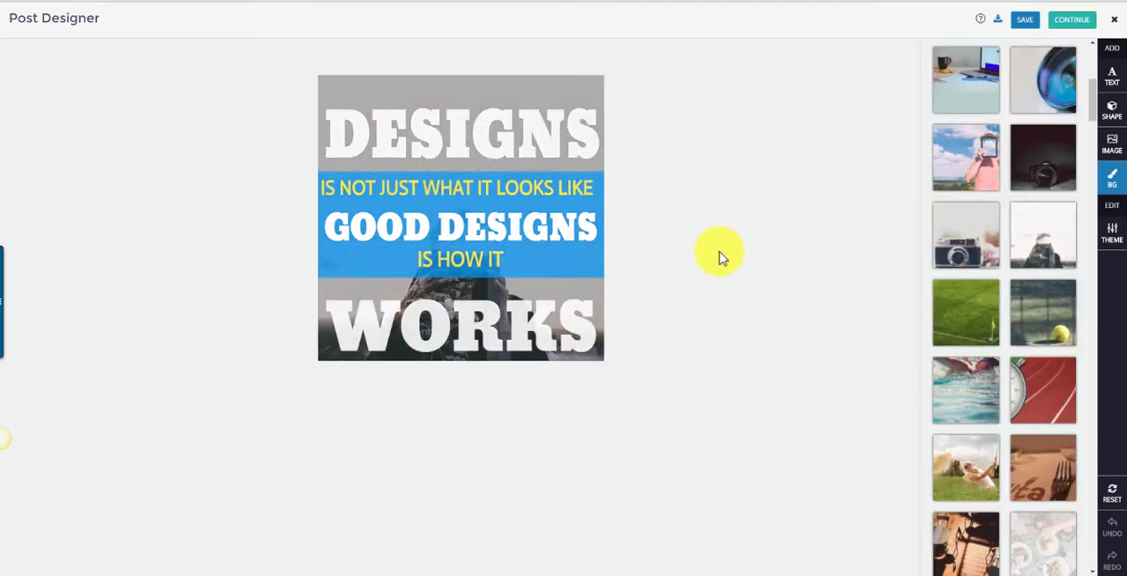
Shrink the "DESIGNS" heading and center it horizontally above the blue band.
left_click(470, 151)
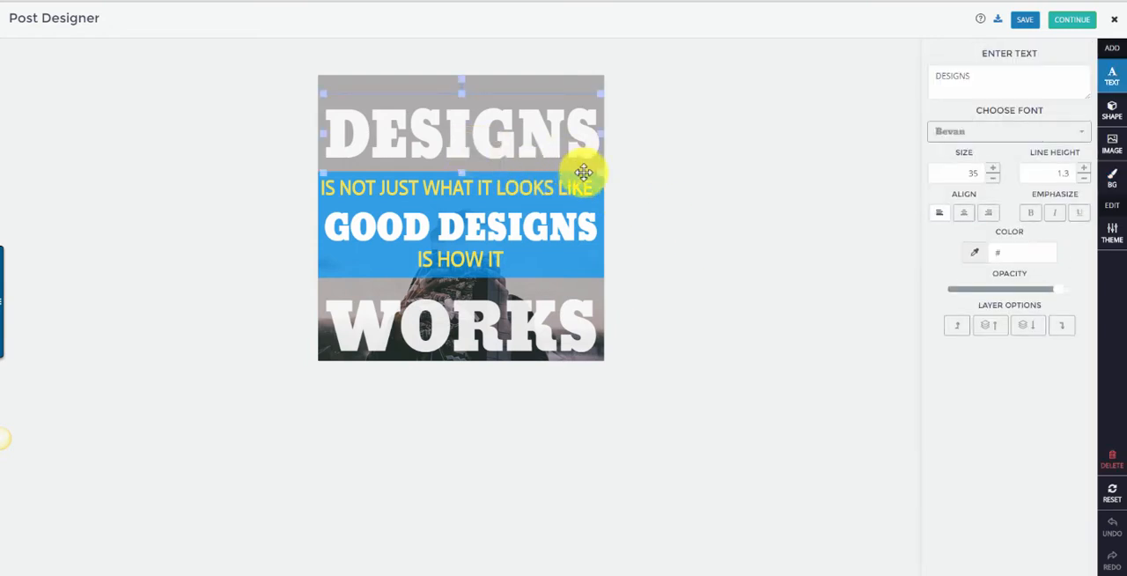
left_click_drag(599, 173, 564, 106)
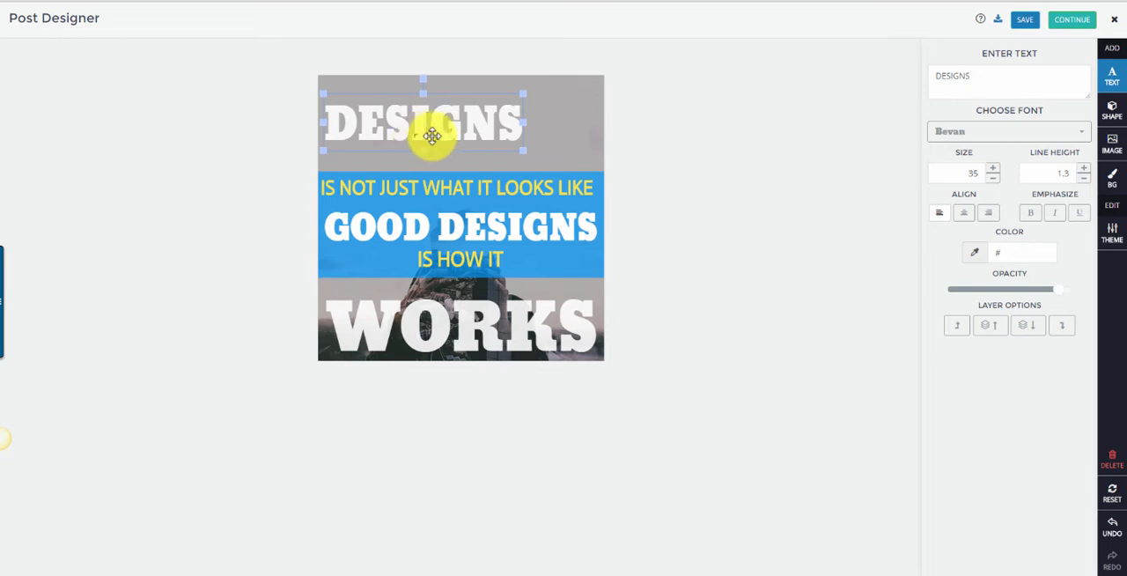
left_click_drag(432, 126, 456, 138)
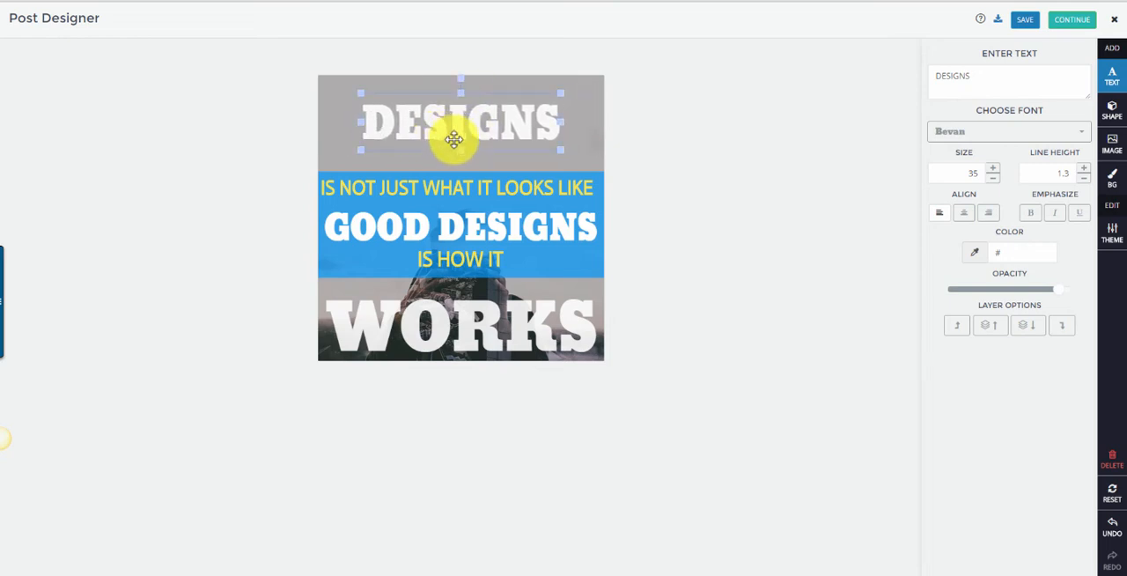
Change the "DESIGNS" heading's font to Battambang and increase its size to 41.
left_click(1032, 134)
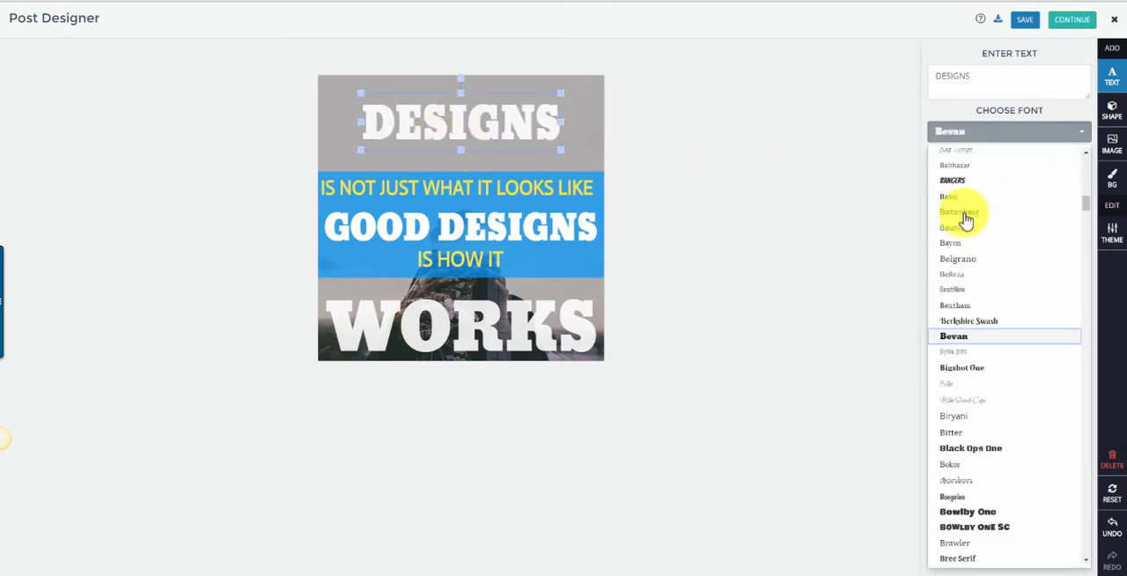
left_click(963, 214)
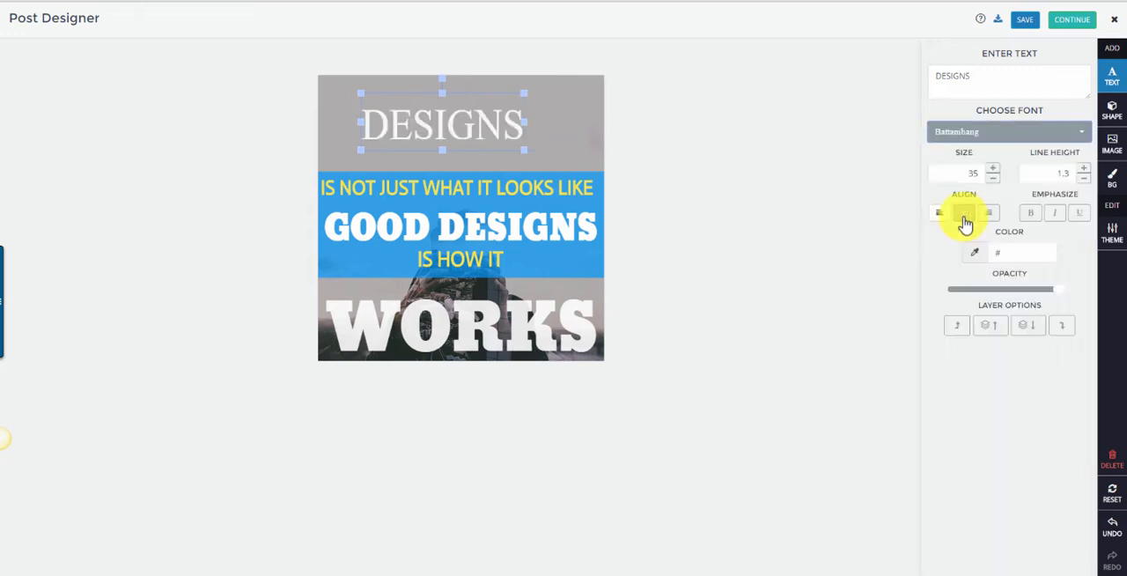
left_click(992, 169)
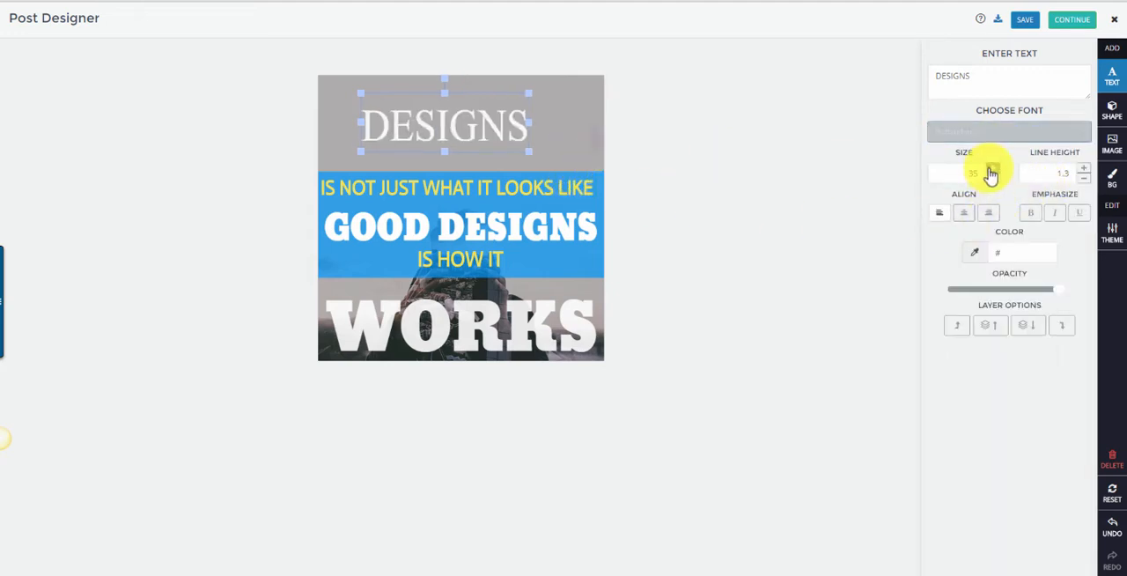
left_click(992, 170)
left_click(992, 169)
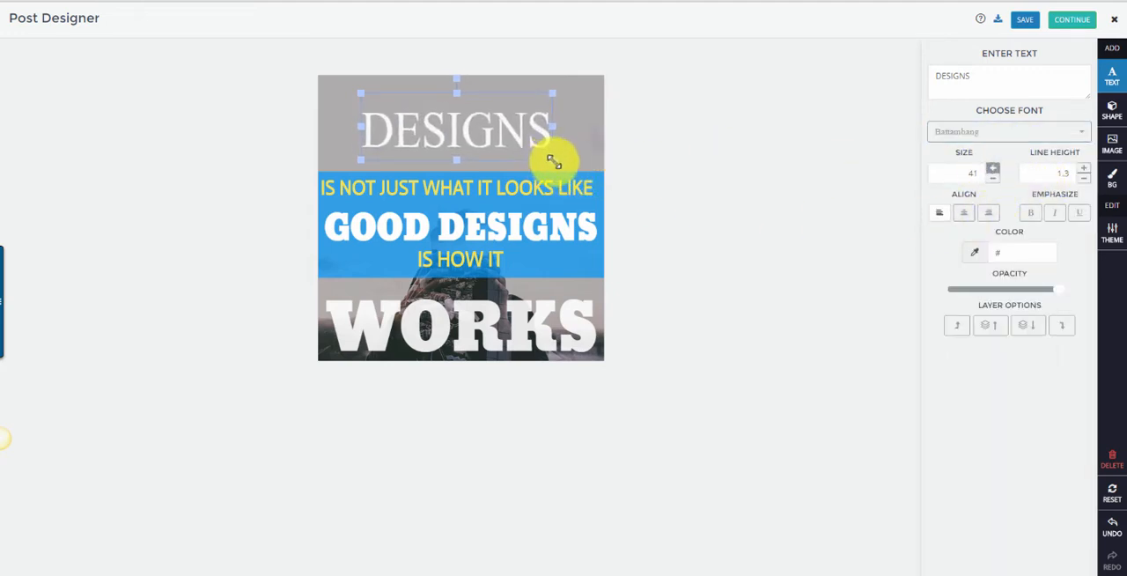
mouse_move(553, 161)
left_mouse_down()
mouse_move(587, 189)
mouse_move(549, 156)
left_mouse_up()
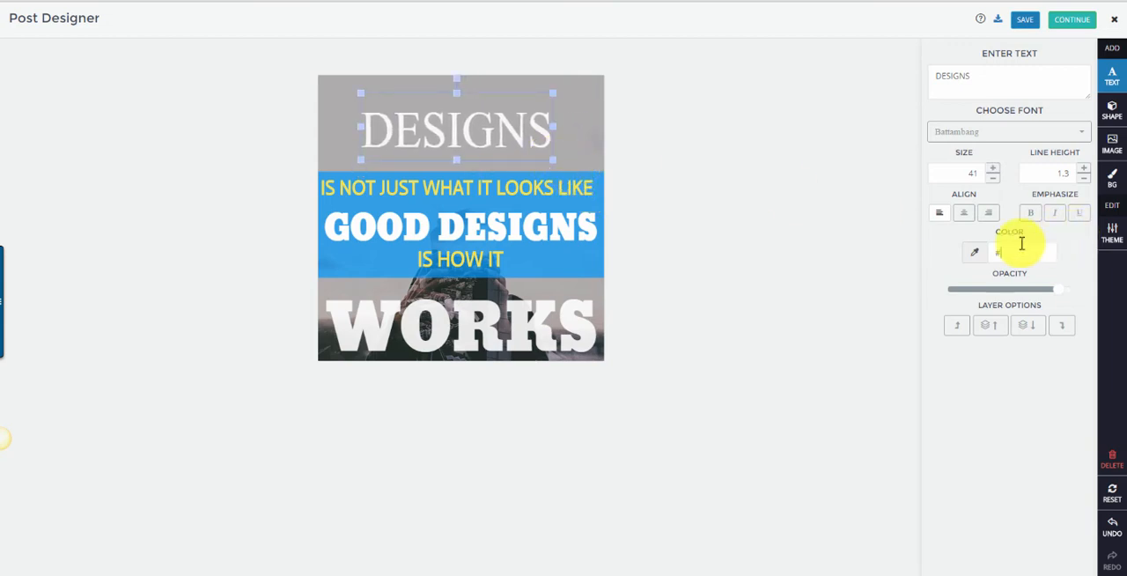
Set the "DESIGNS" heading's color to red #d14949.
left_click(1021, 247)
left_click(1027, 276)
left_click(1087, 254)
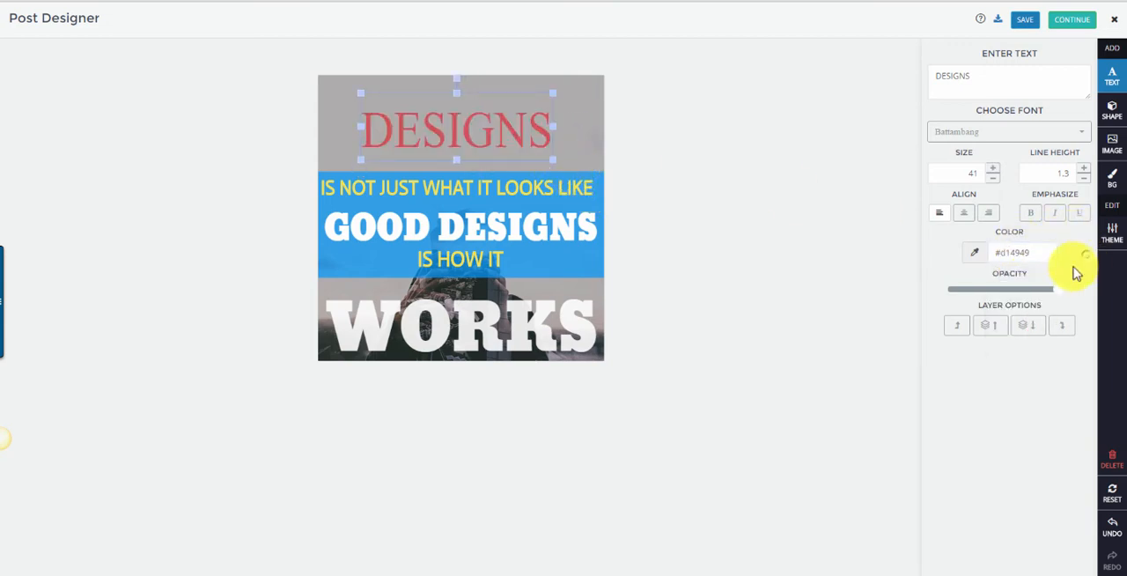
Add the first-aid kit shape to the design, shrink it slightly and place it in the upper-right corner of the image.
left_click(1108, 121)
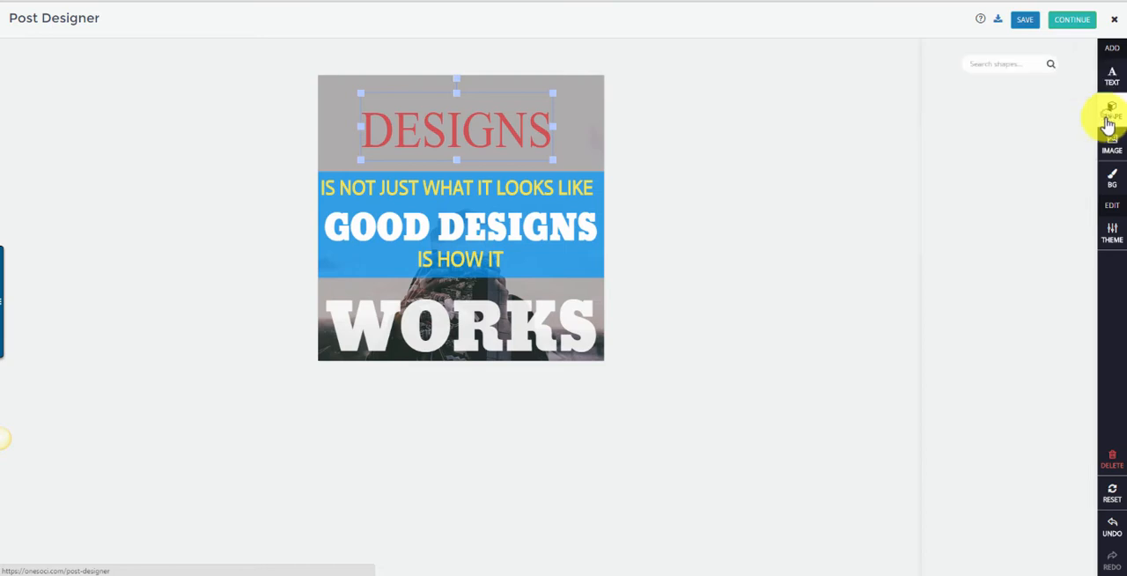
left_click(1047, 104)
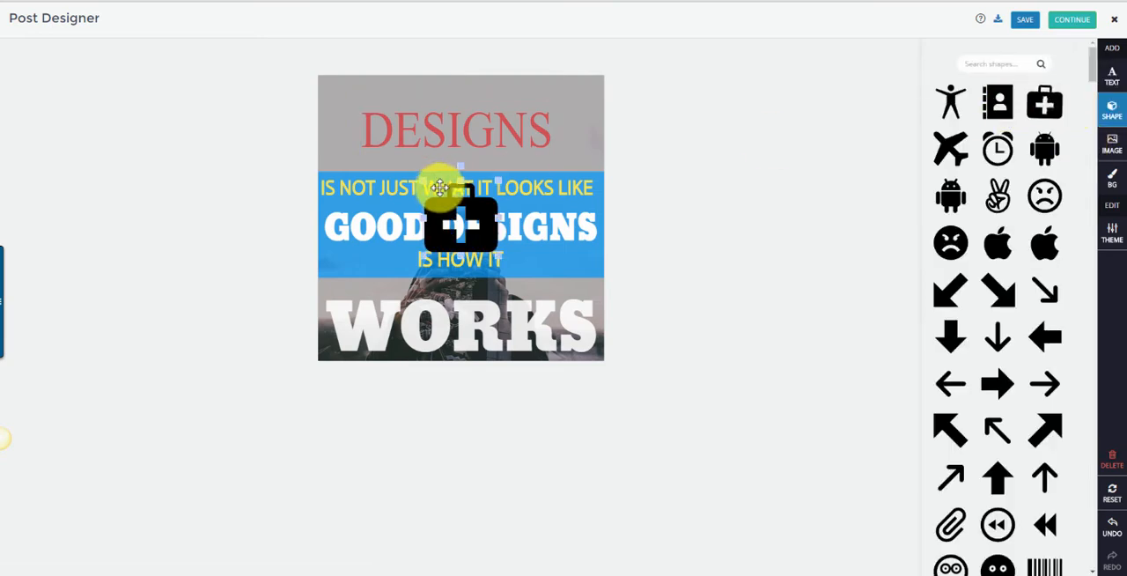
left_click_drag(443, 191, 361, 109)
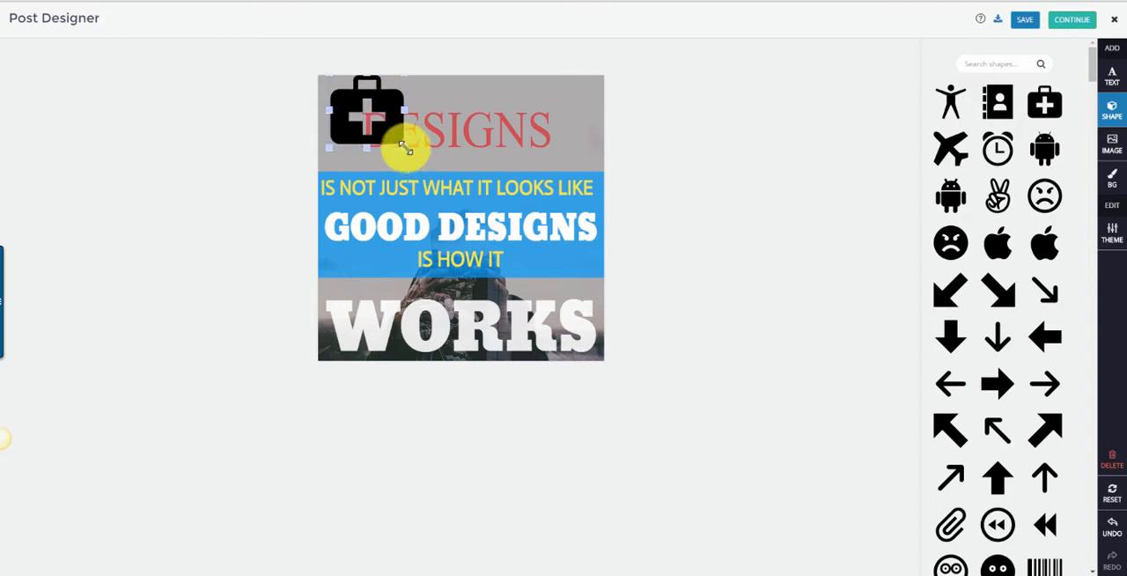
left_click_drag(405, 149, 591, 112)
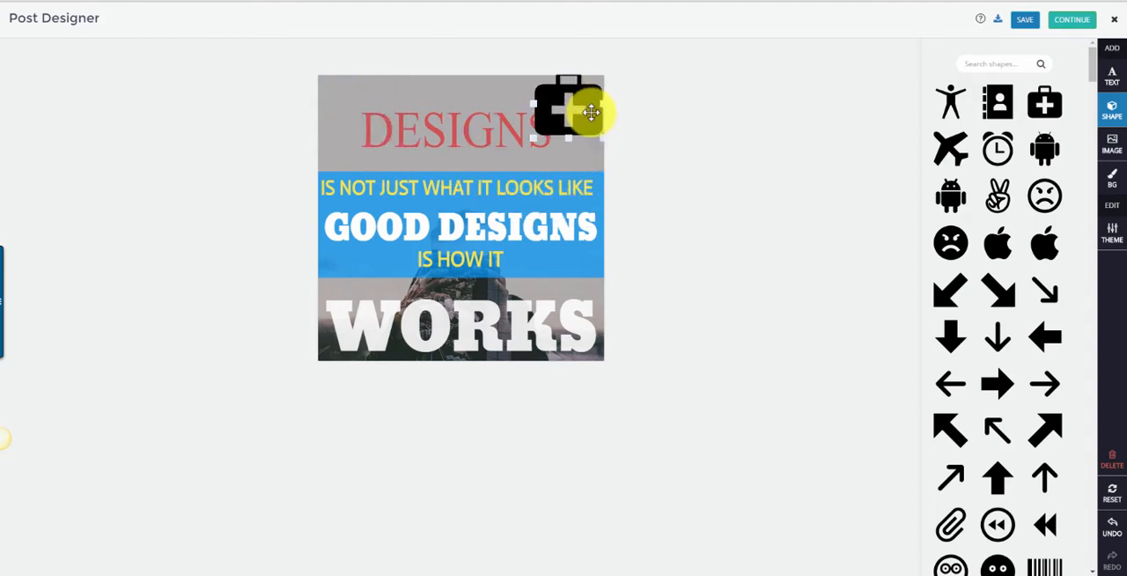
Add the thick diagonal down-right arrow shape to the middle of the design and open the logo upload and filter options.
left_click(985, 295)
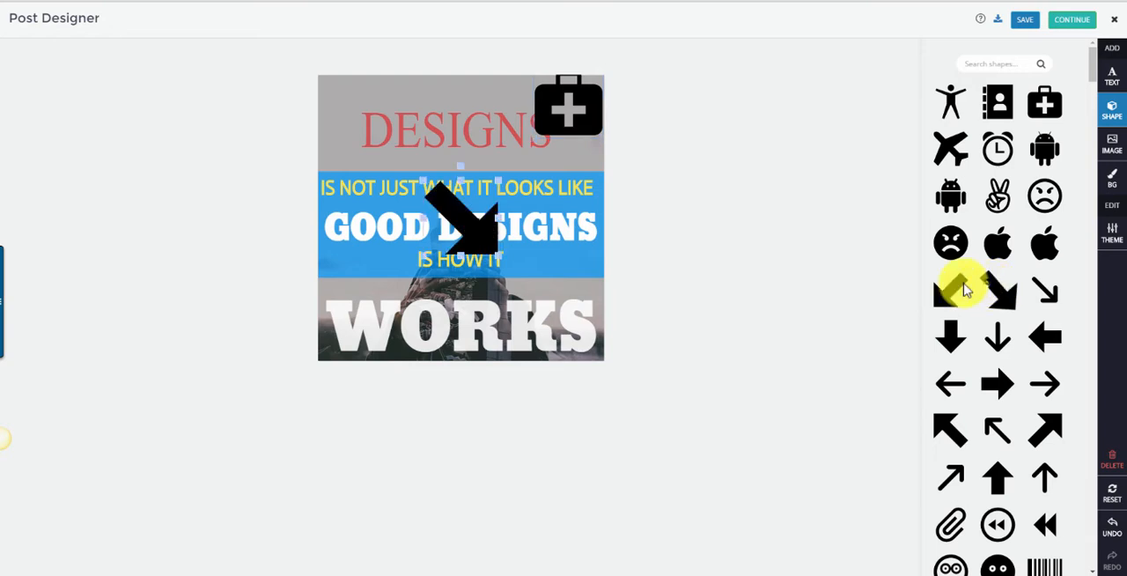
left_click(465, 230)
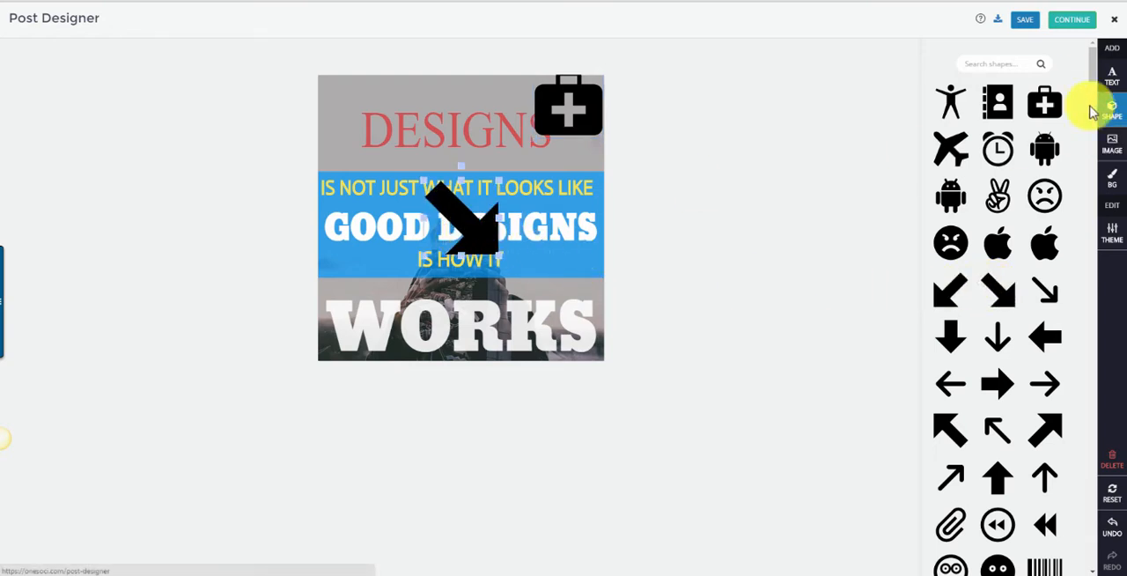
left_click(1114, 146)
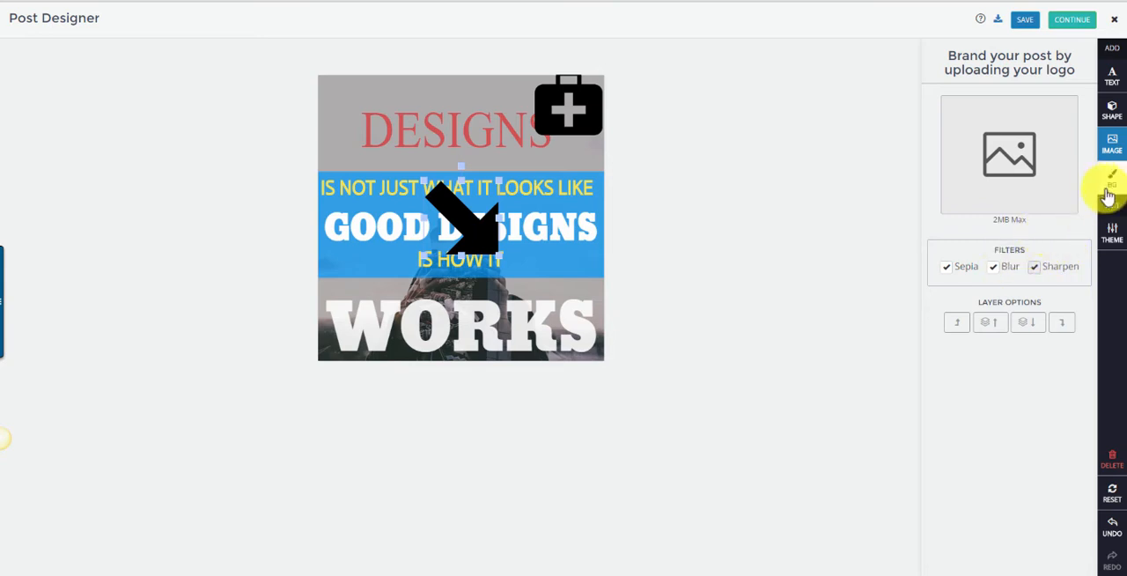
Load the "10 Things You Need To Know About Internet Marketing" theme, and leave the Post Designer without saving.
left_click(1111, 234)
scroll(1042, 269, "down", 5)
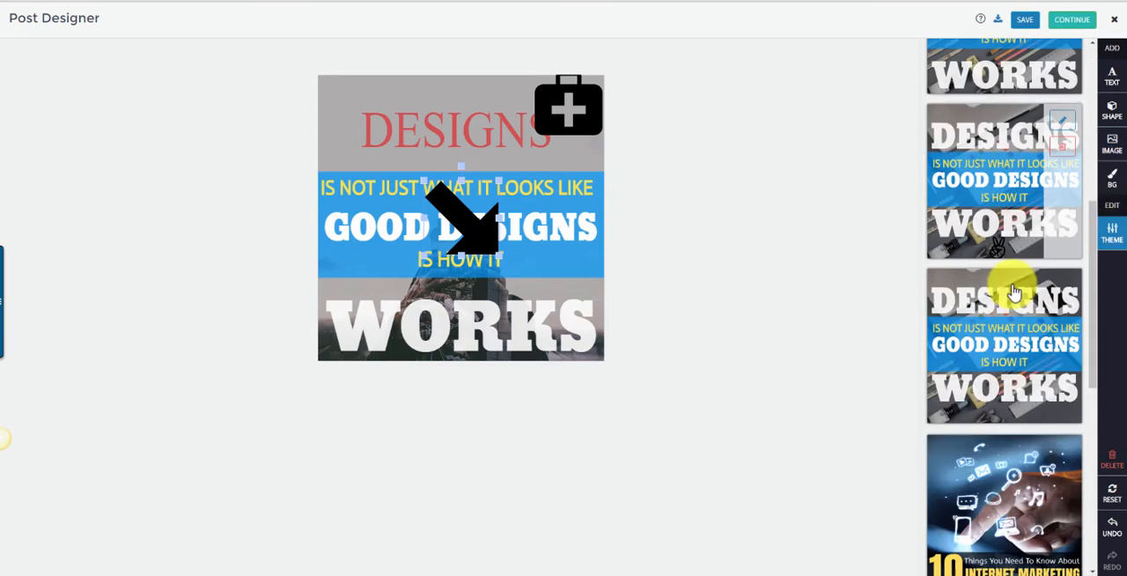
left_click(1011, 182)
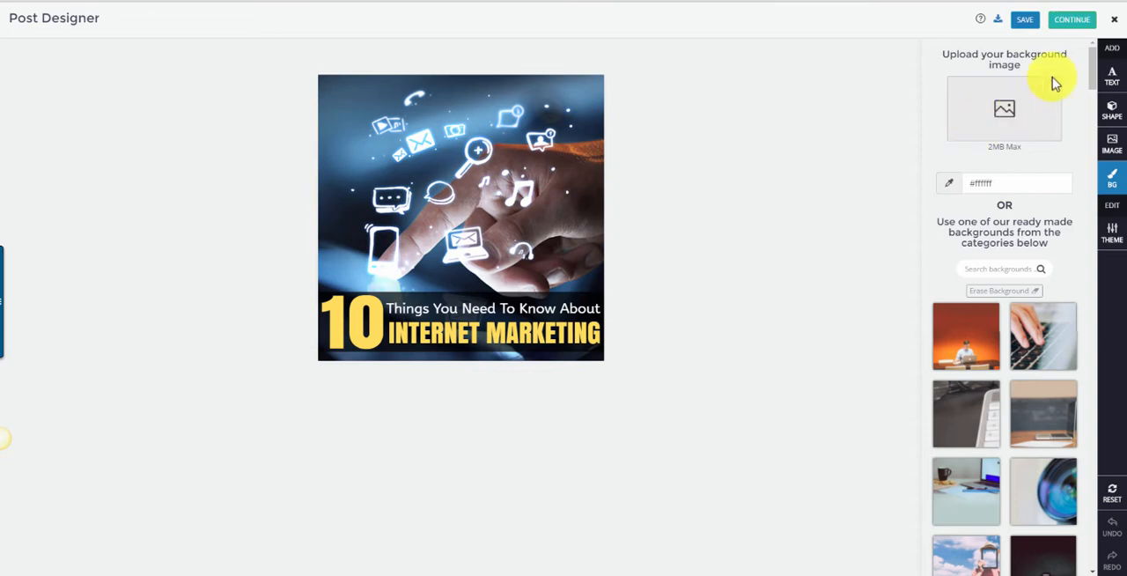
left_click(1114, 26)
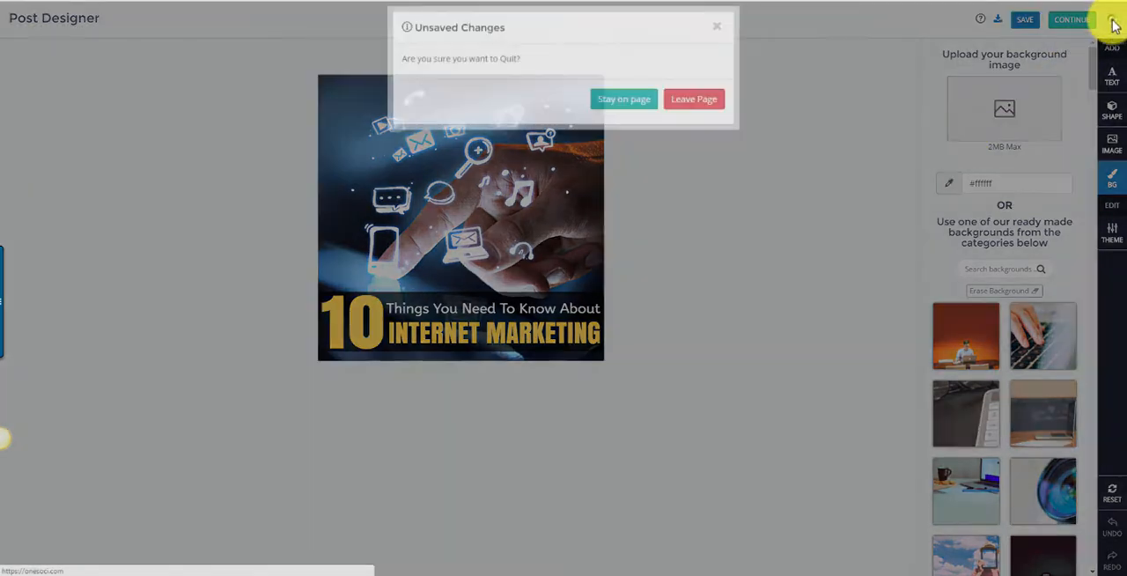
left_click(697, 103)
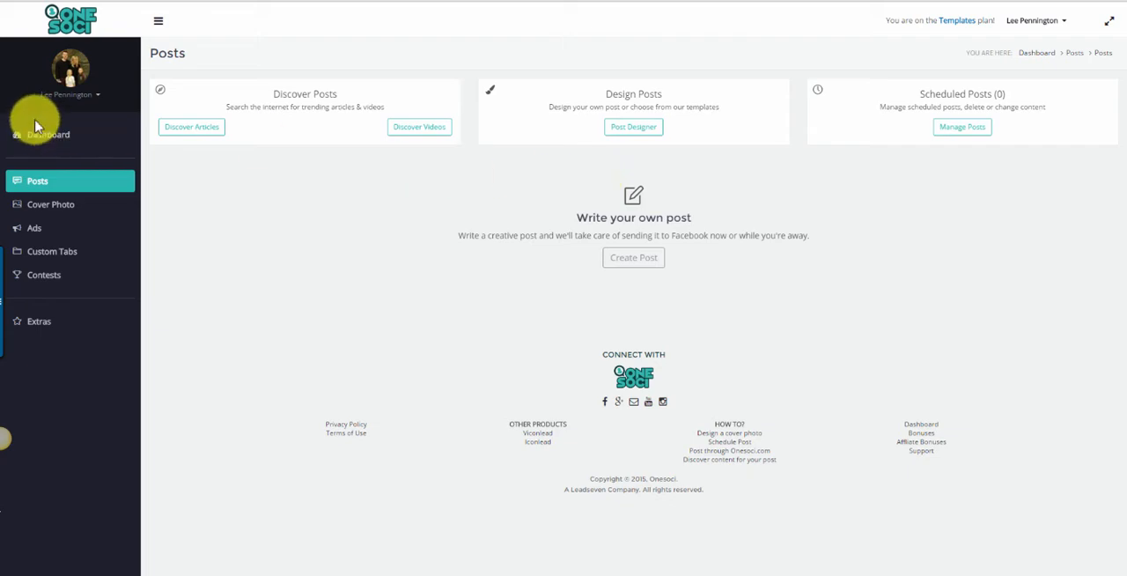
left_click(638, 259)
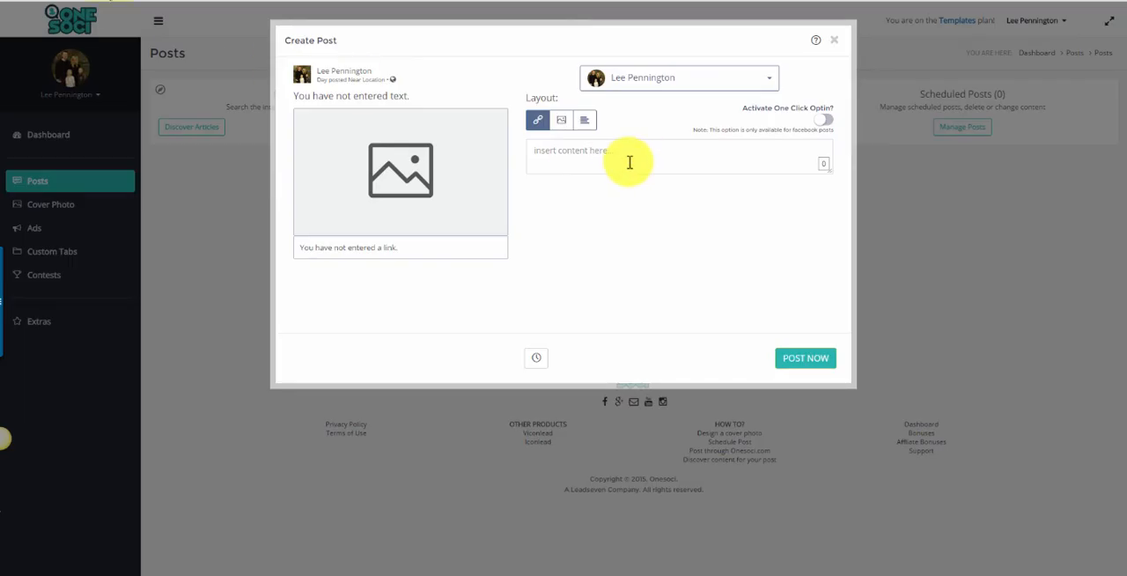
left_click(616, 151)
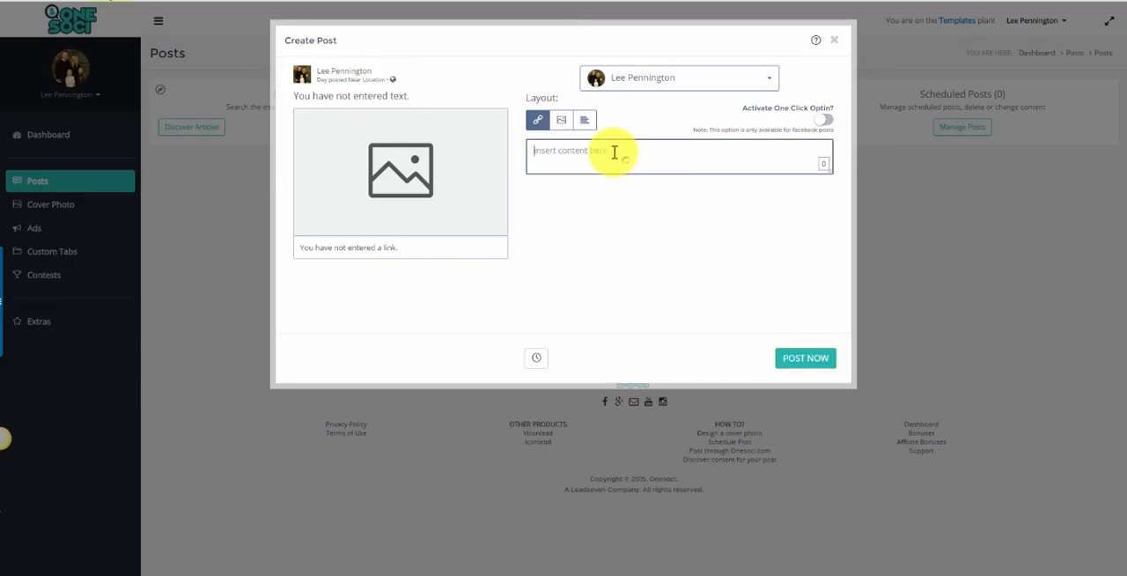
right_click(616, 153)
left_click(666, 221)
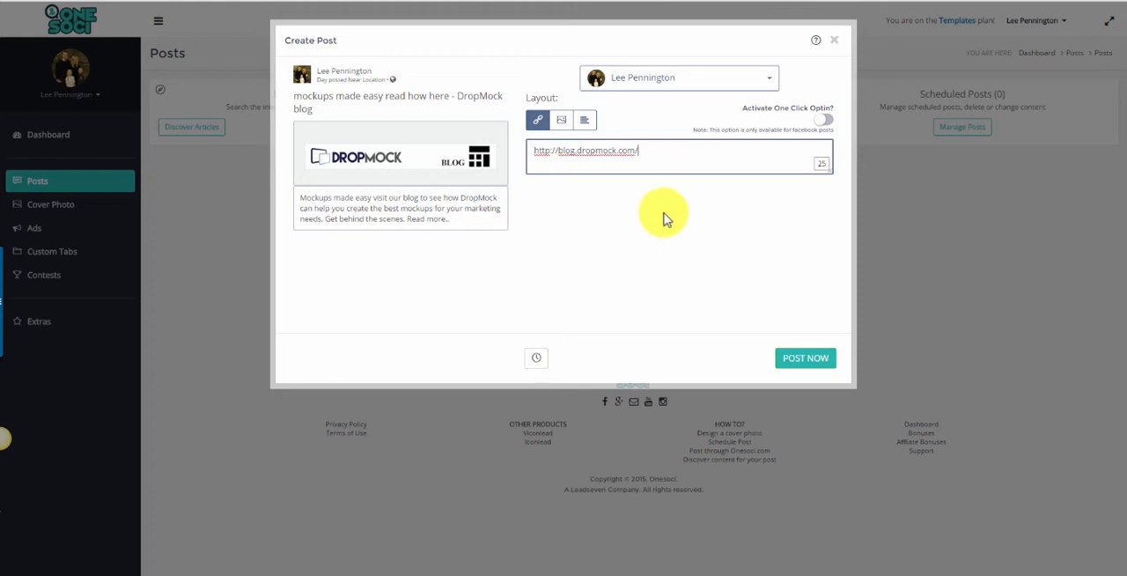
Replace the web address in the post's text with "Learn more here", keeping the DropMock link preview.
left_click_drag(649, 151, 548, 152)
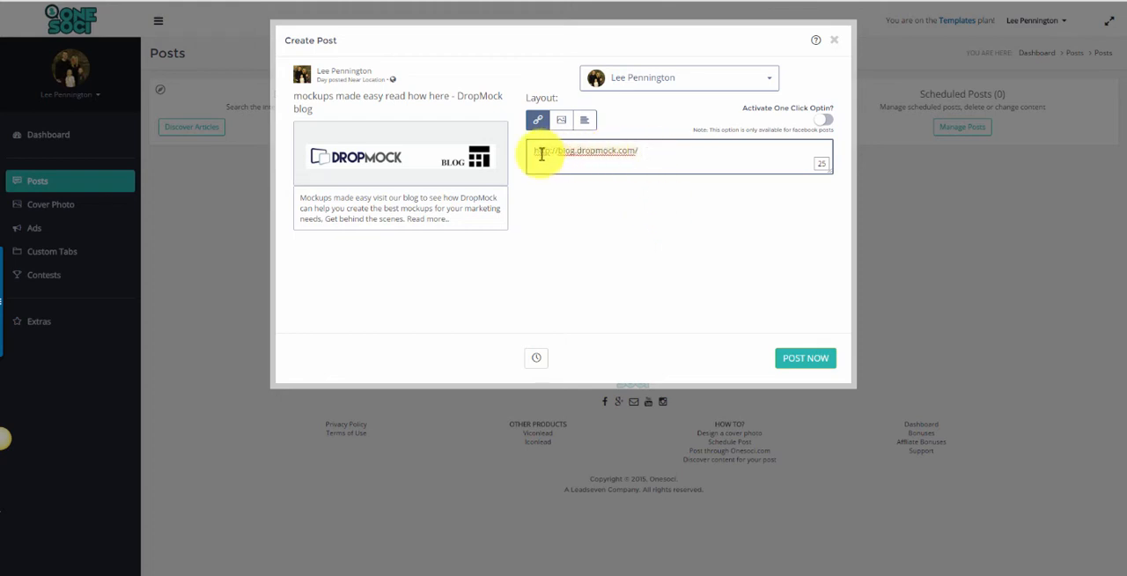
key("BackSpace")
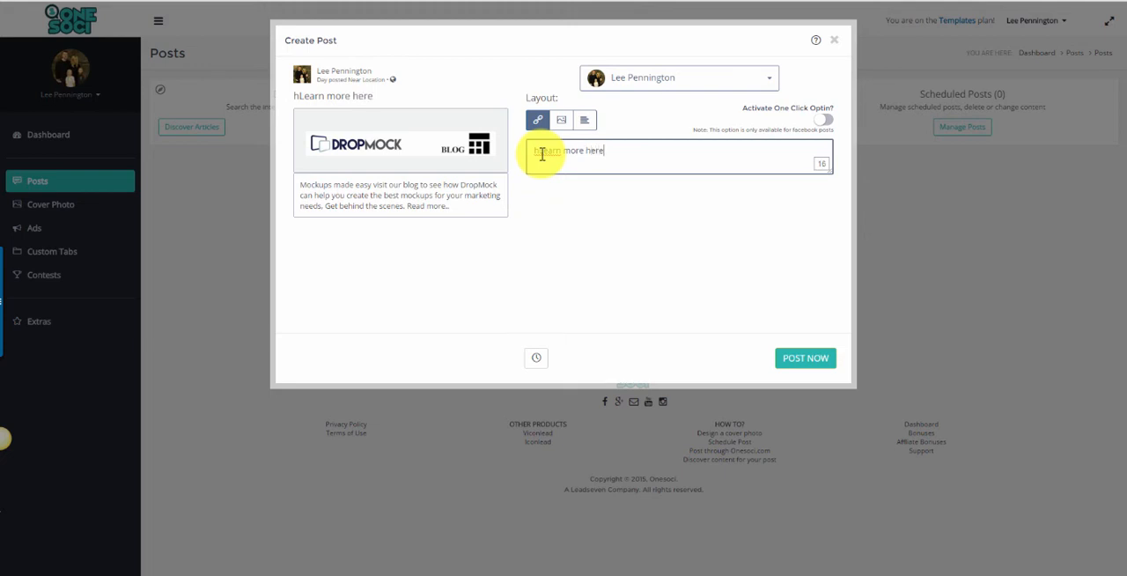
left_click(543, 151)
key("BackSpace")
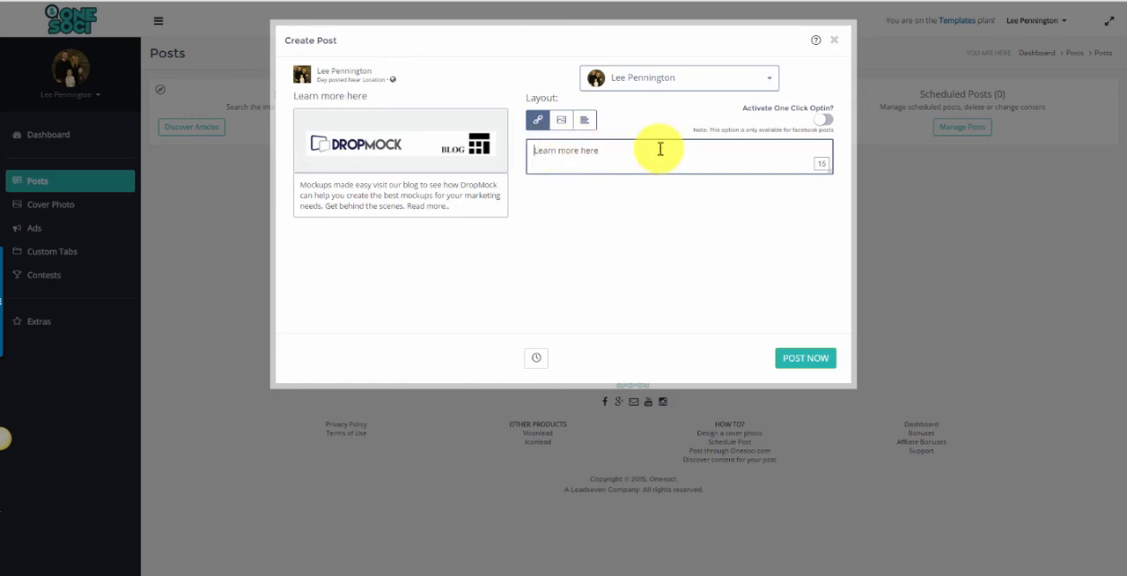
Compare the post's image and link layouts, and check the scheduler with British Standard Time (+01:00) without scheduling the post.
left_click(561, 120)
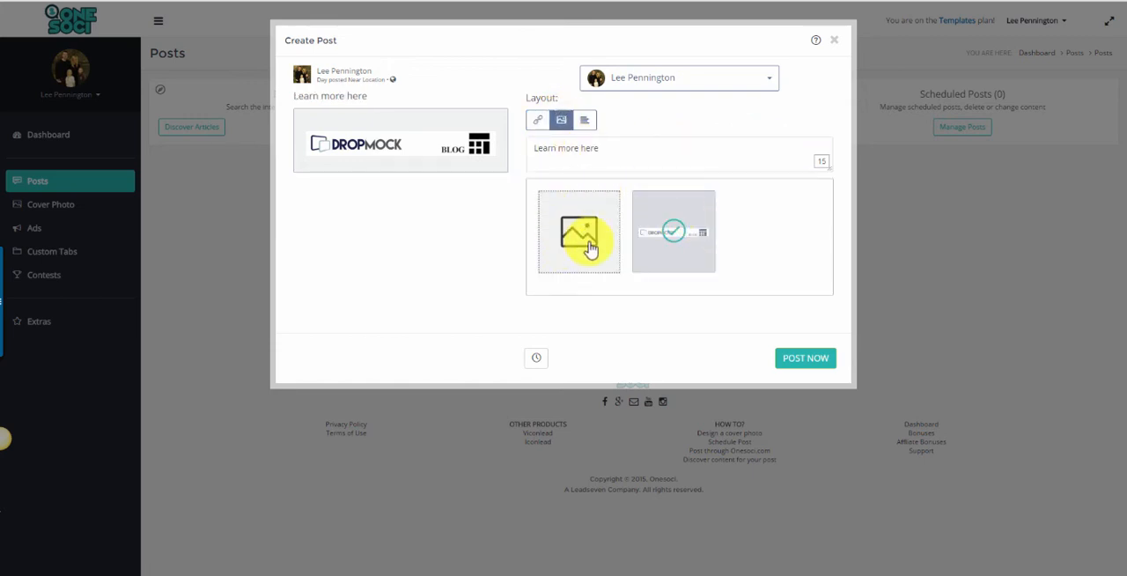
left_click(538, 120)
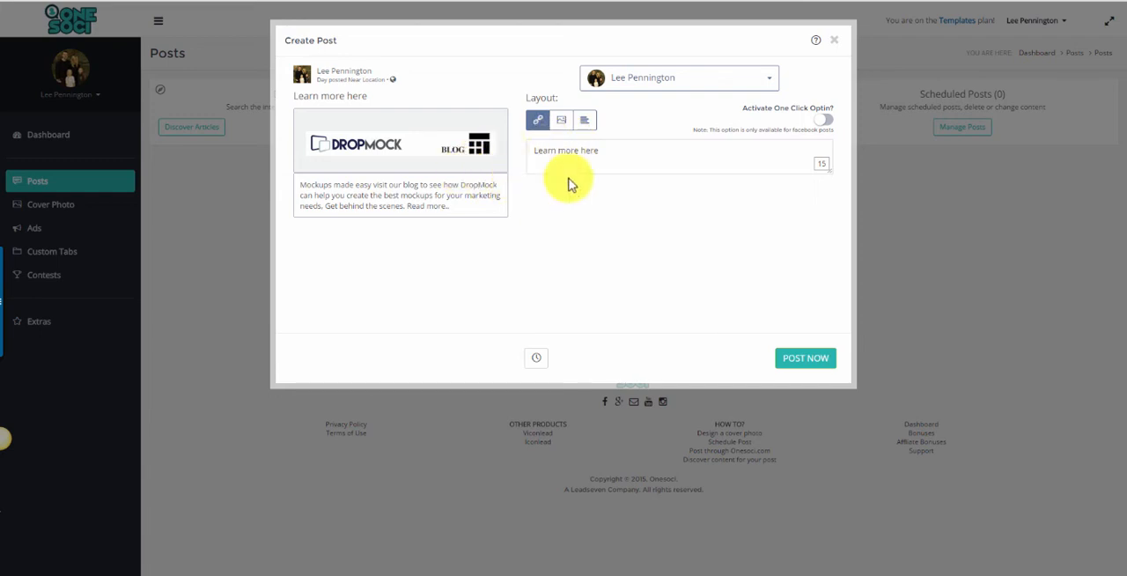
left_click(534, 360)
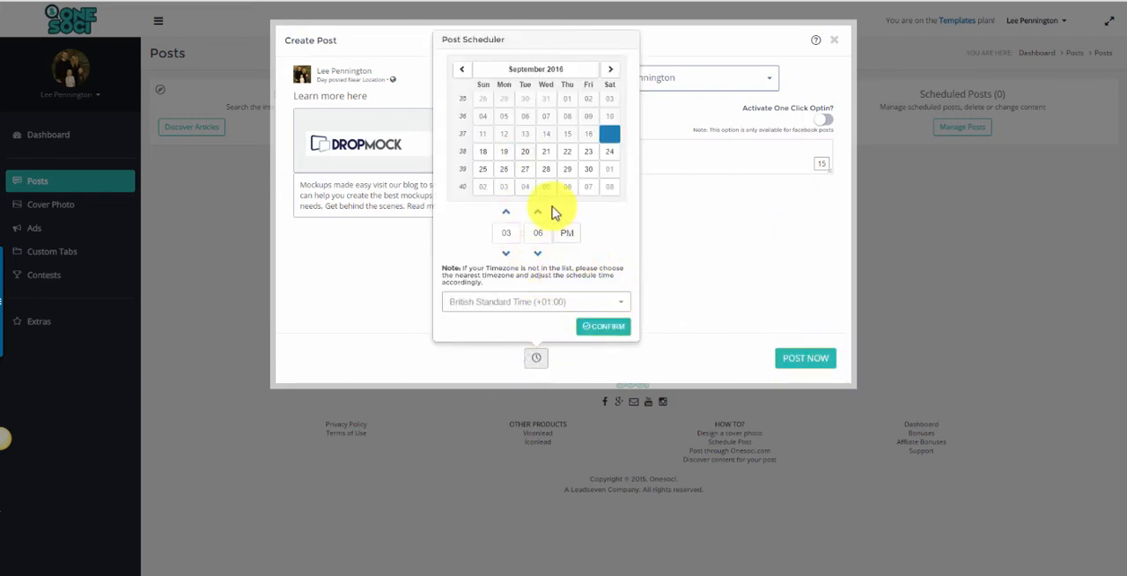
left_click(617, 304)
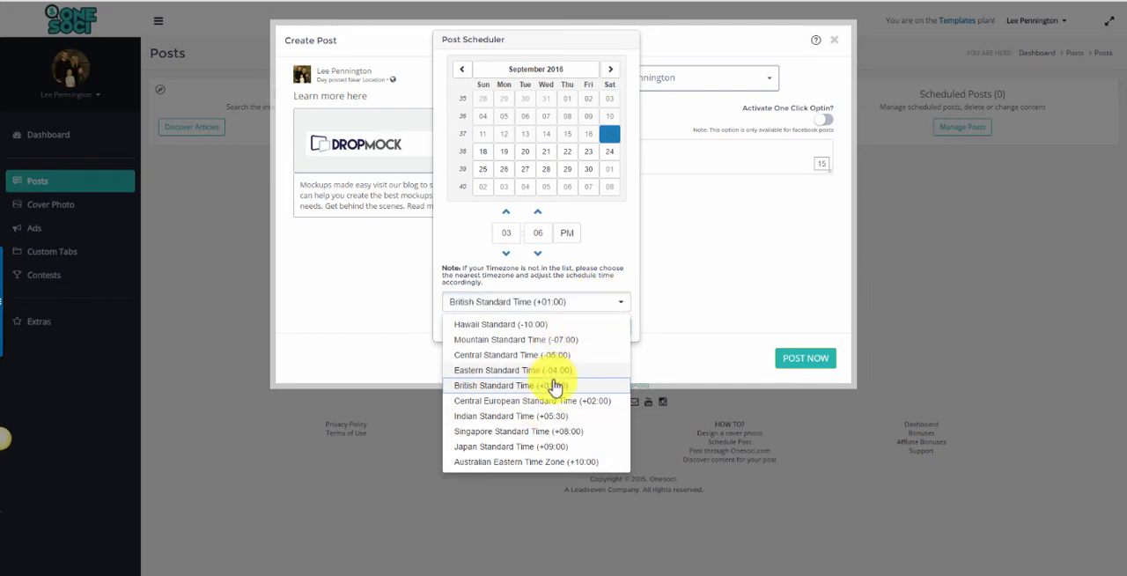
left_click(556, 385)
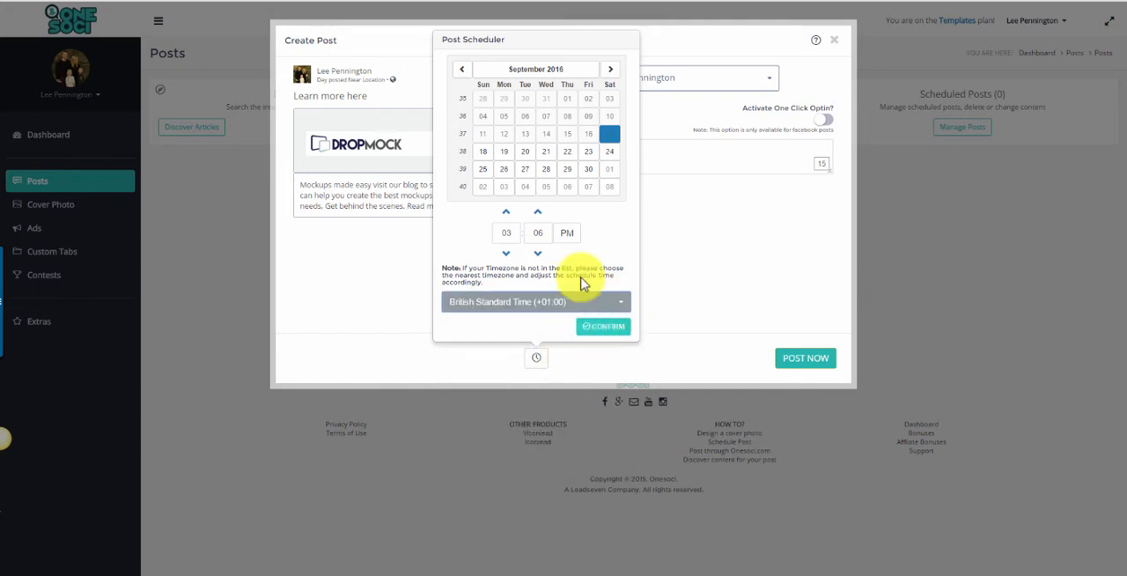
left_click(540, 357)
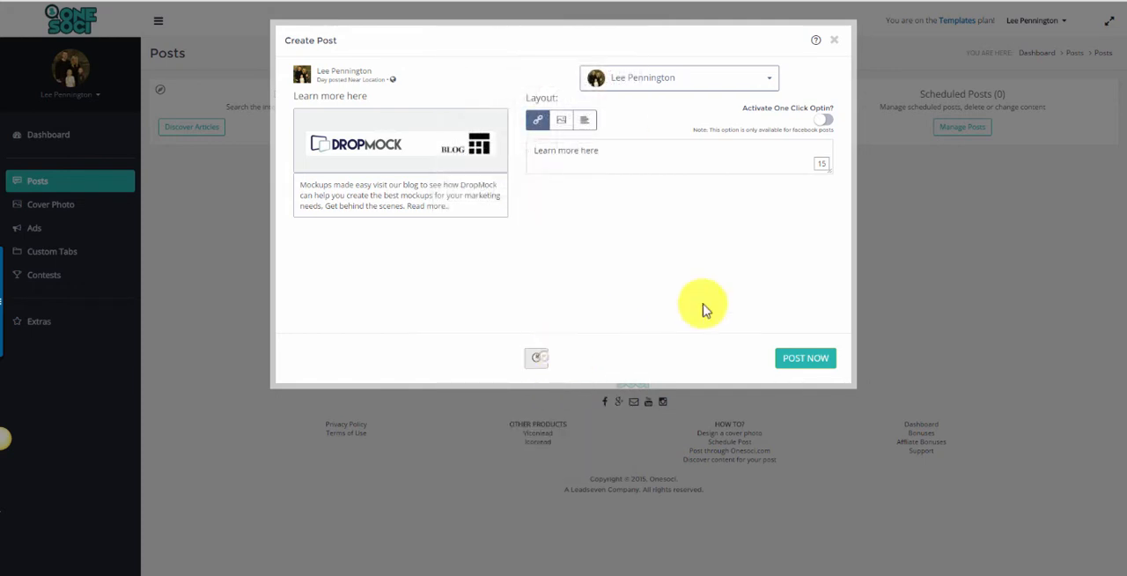
Publish the DropMock link post immediately to the personal profile, and open Facebook in a new tab to view it in the news feed.
left_click(817, 361)
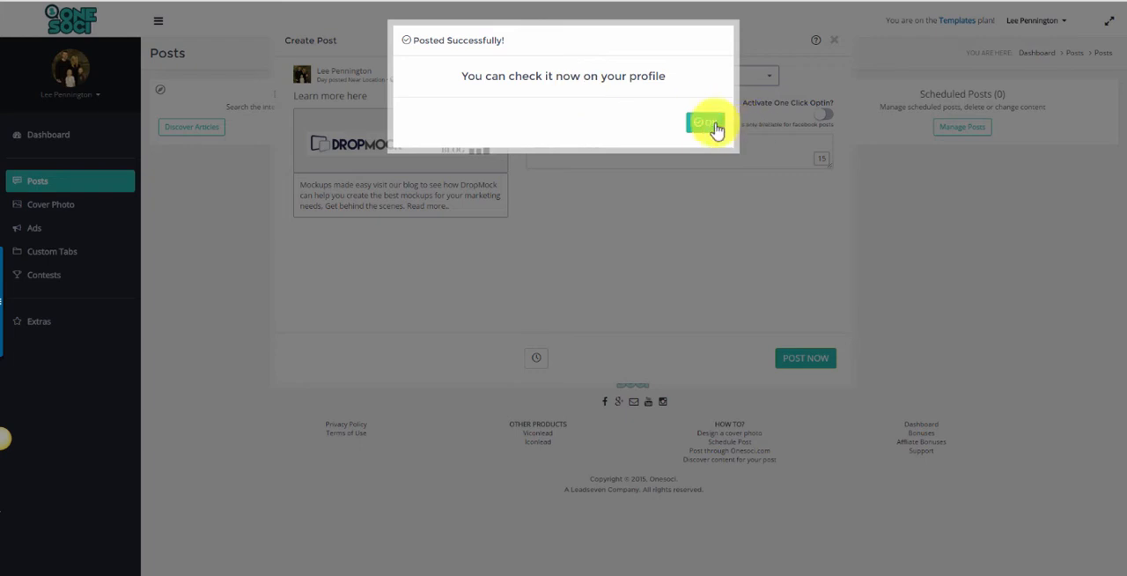
left_click(710, 123)
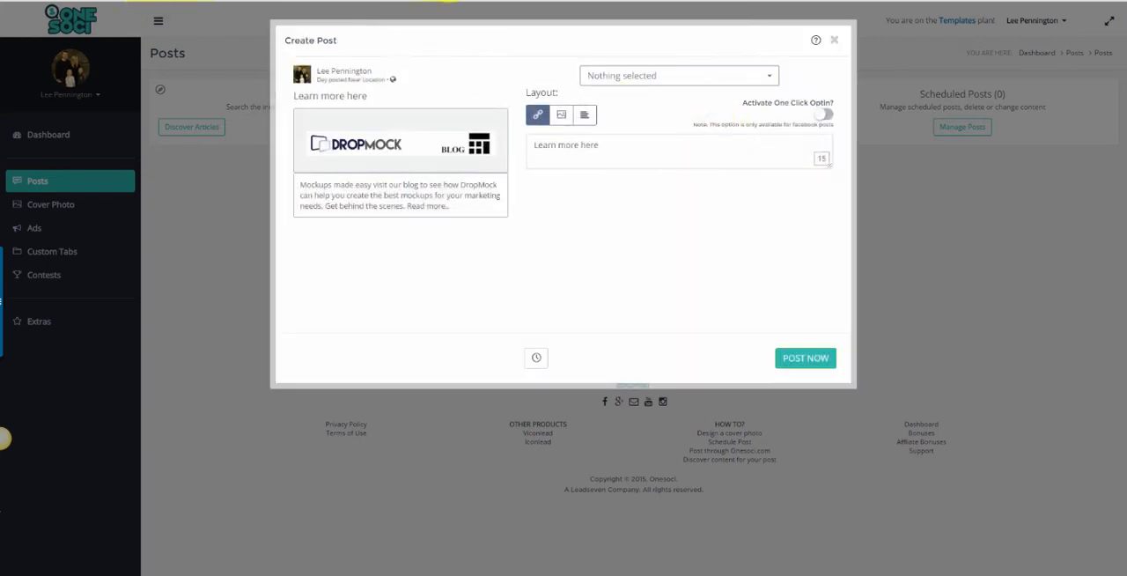
key("ctrl+t")
type("faceb")
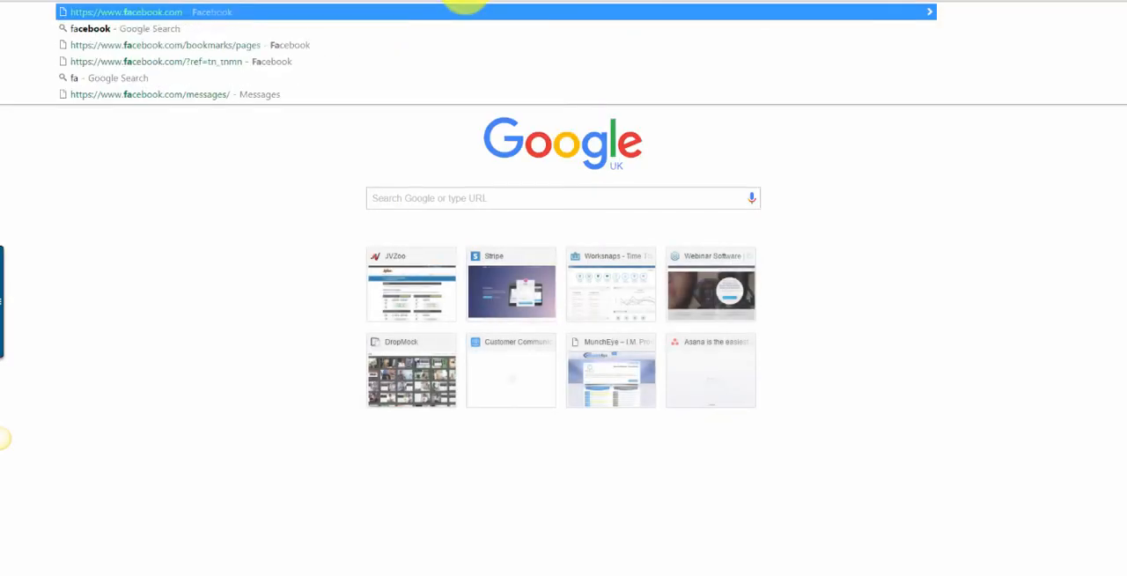
key("Return")
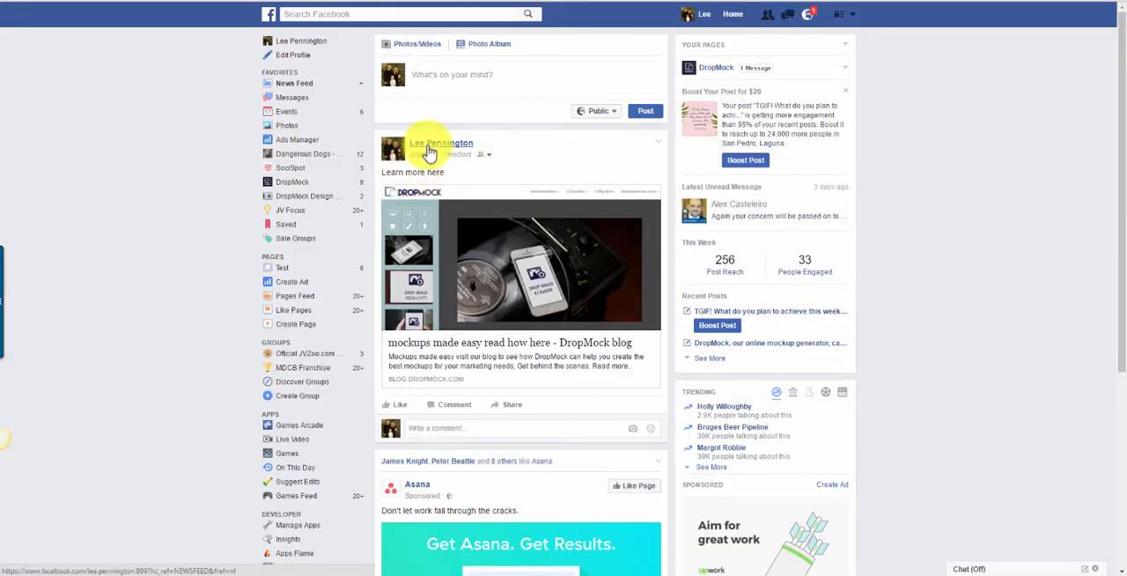
mouse_move(431, 146)
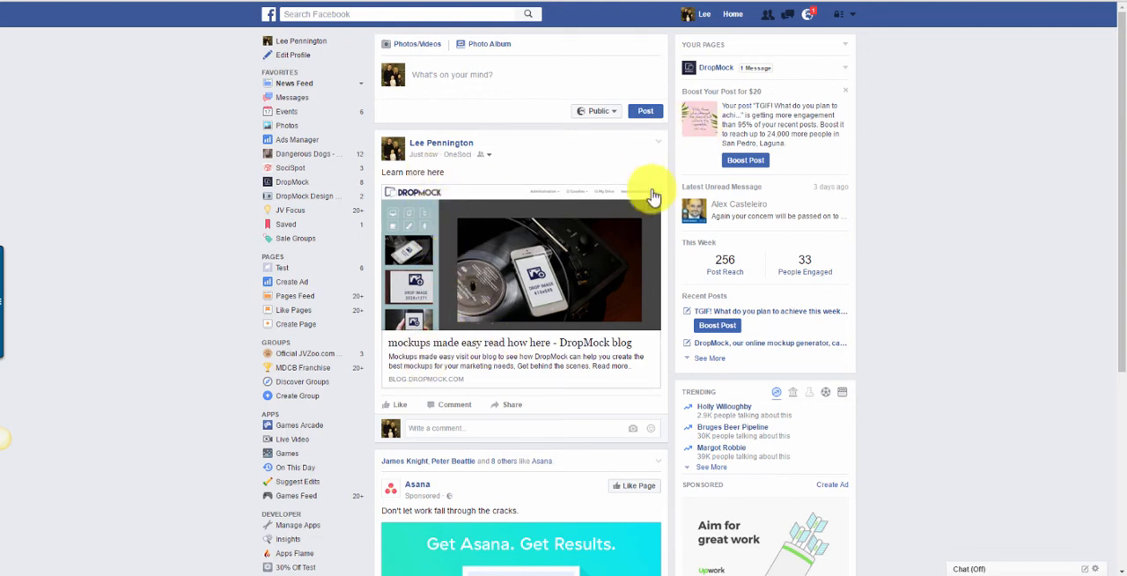
Delete the "Learn more here" DropMock post from the Facebook news feed.
left_click(659, 142)
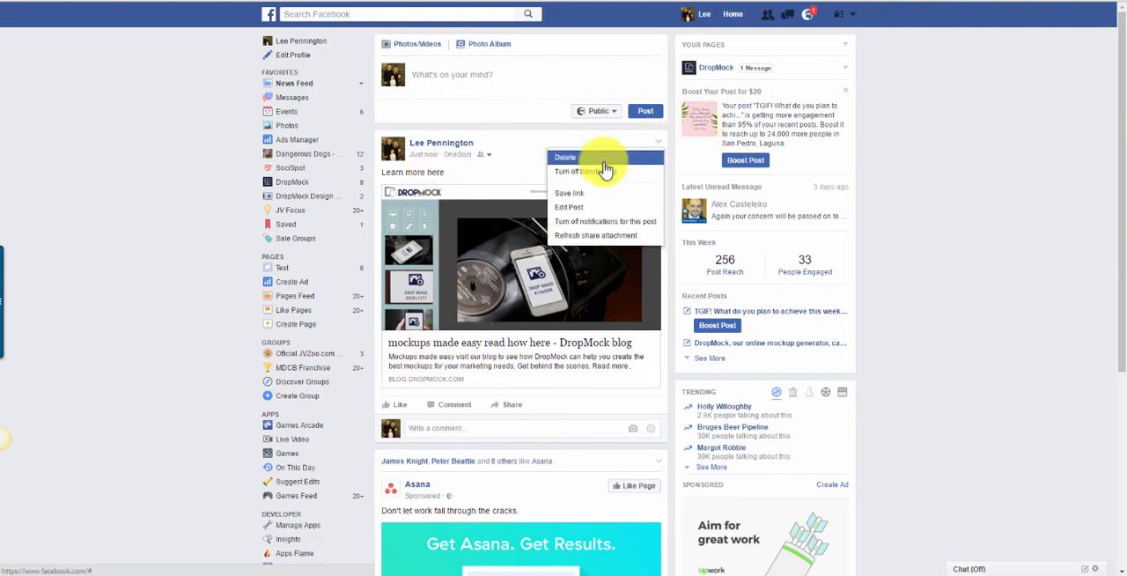
left_click(604, 164)
left_click(652, 225)
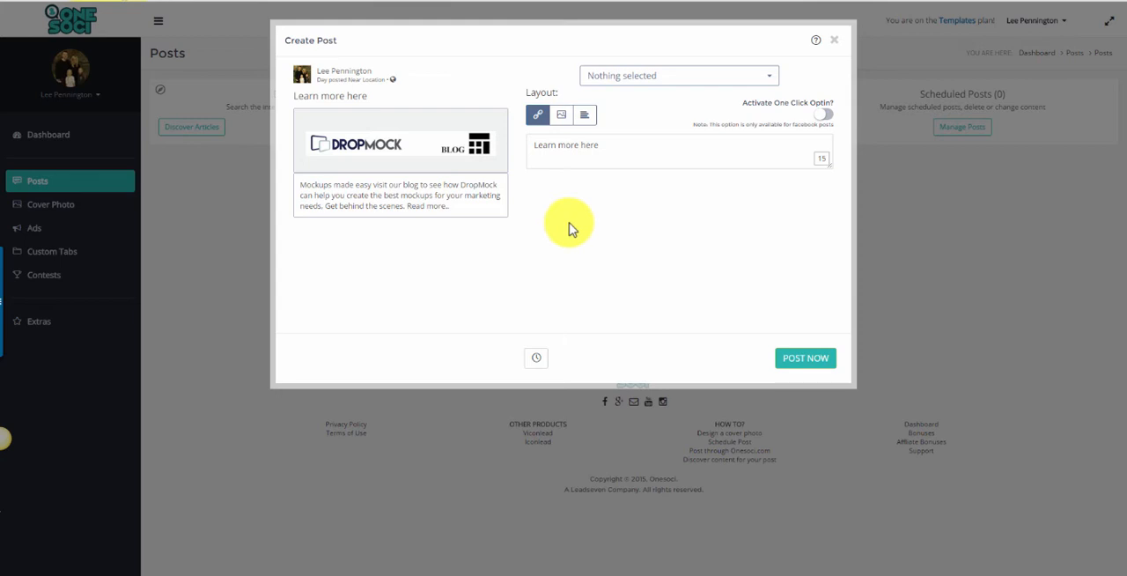
Activate the one-click opt-in for the post and publish it immediately to the One Soci page.
left_click(823, 115)
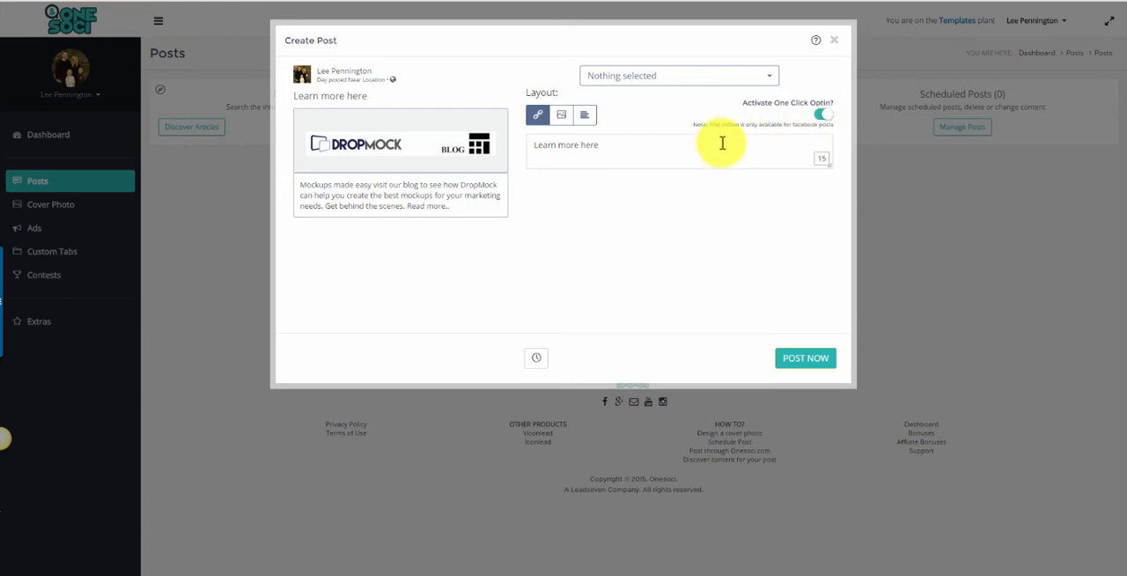
left_click(709, 80)
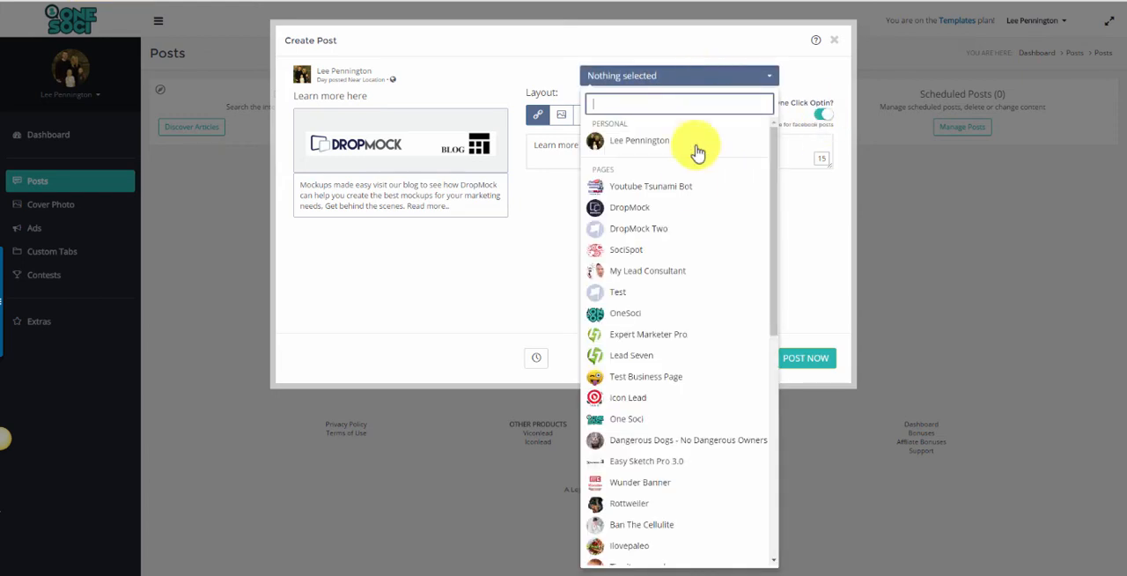
left_click(679, 419)
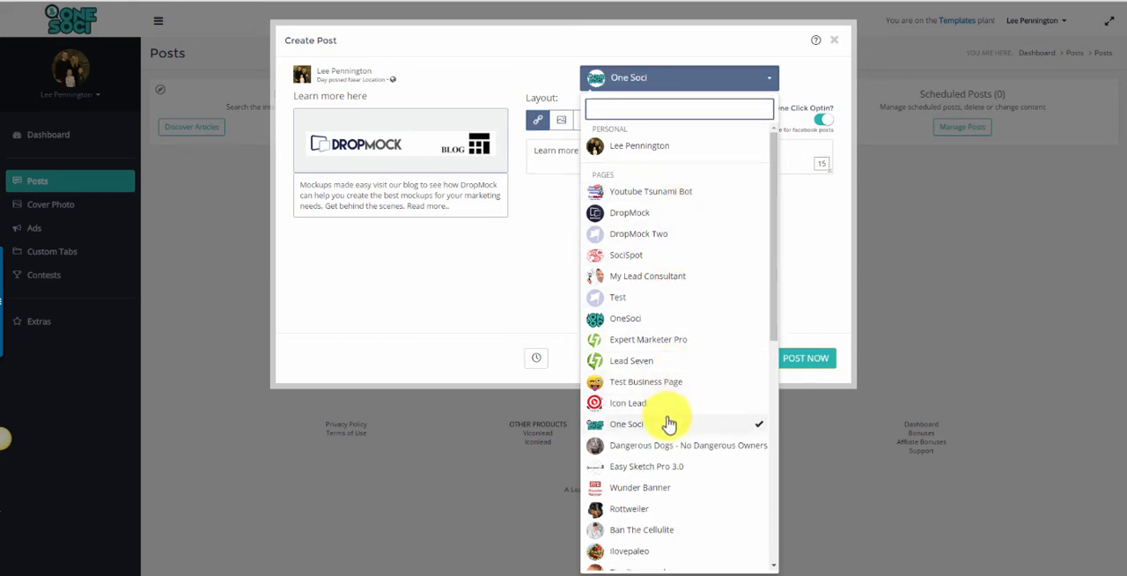
left_click(798, 251)
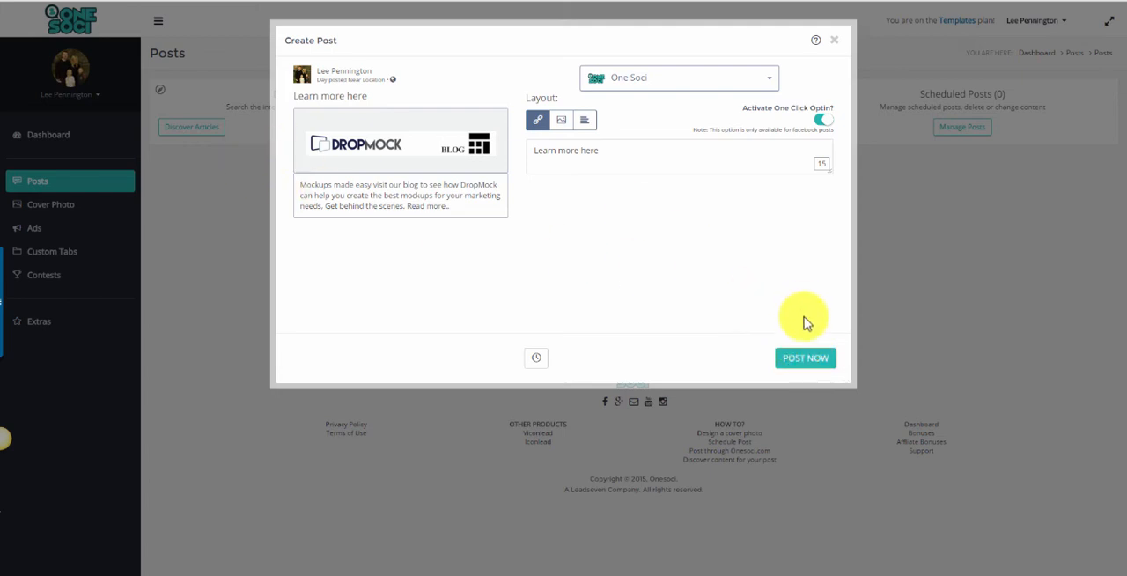
left_click(812, 364)
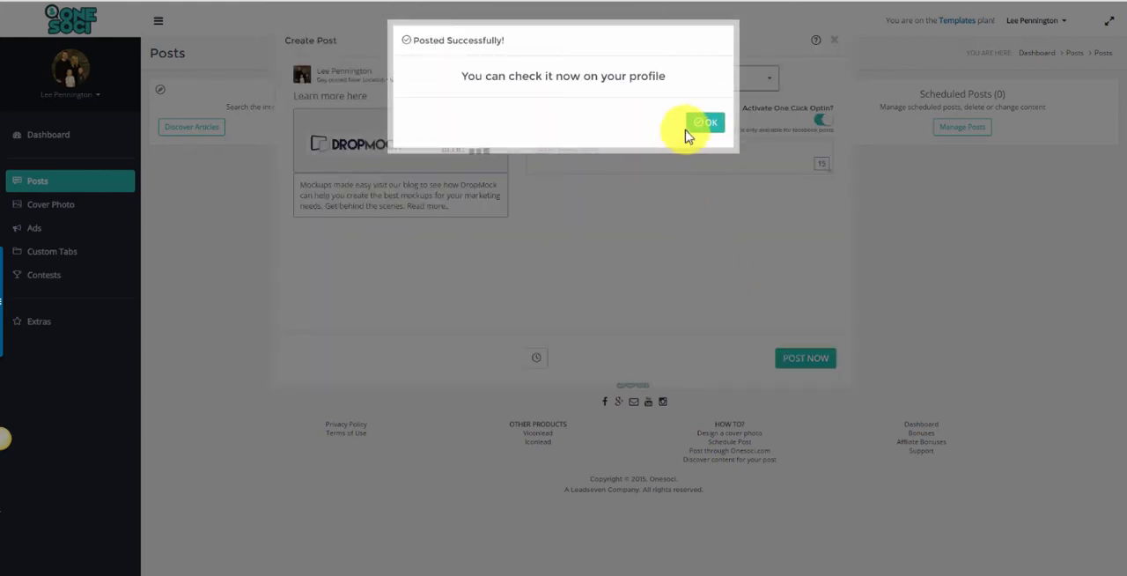
left_click(707, 125)
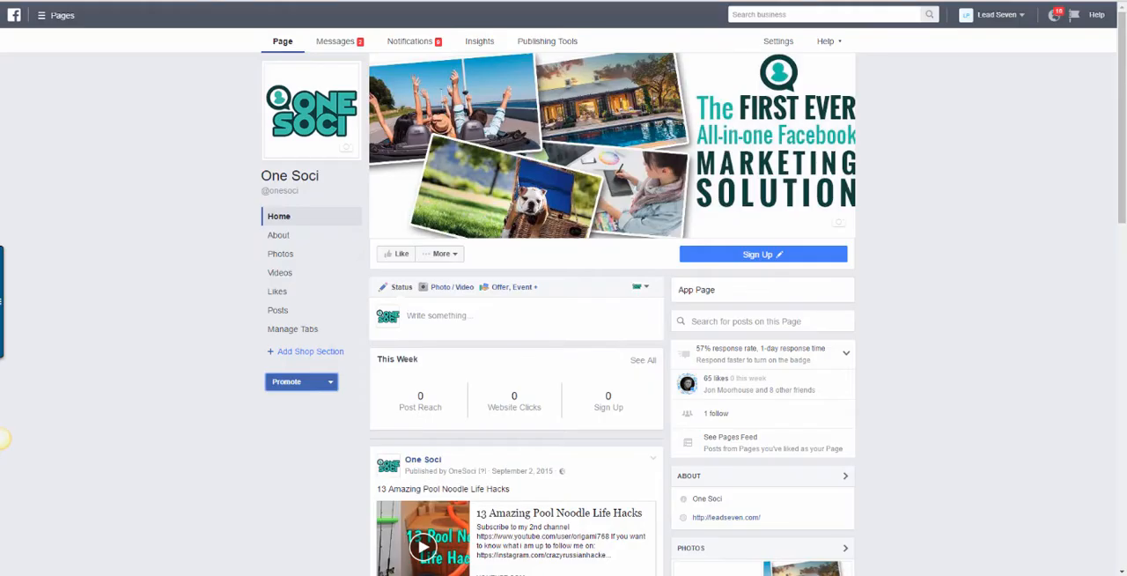
Find the new post on the One Soci Facebook page and follow its DropMock link to test the opt-in form.
scroll(528, 379, "down", 3)
scroll(528, 388, "up", 3)
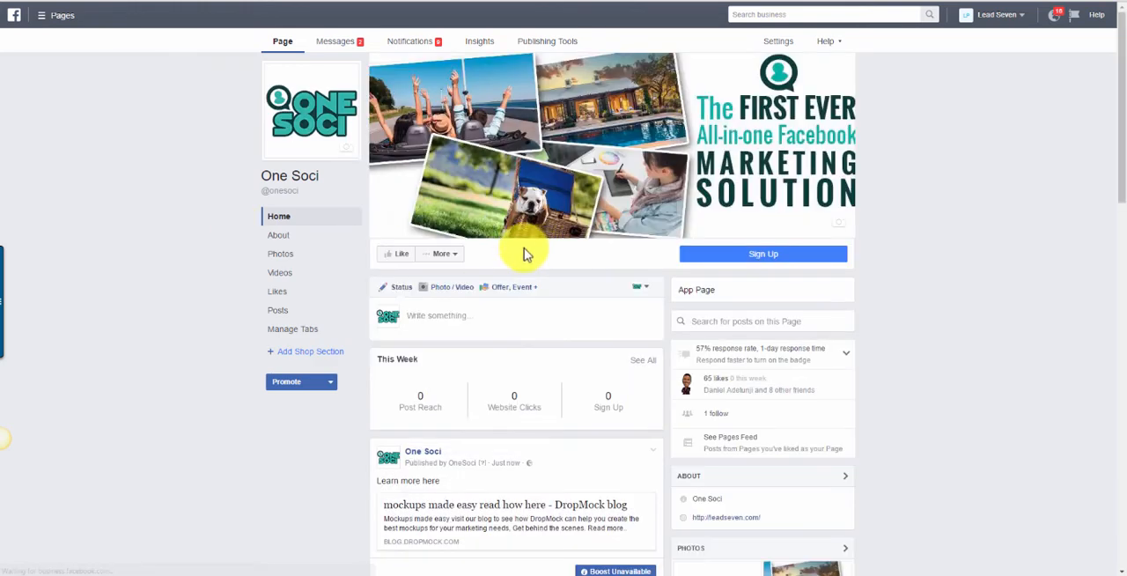
scroll(526, 254, "down", 1)
scroll(485, 320, "down", 2)
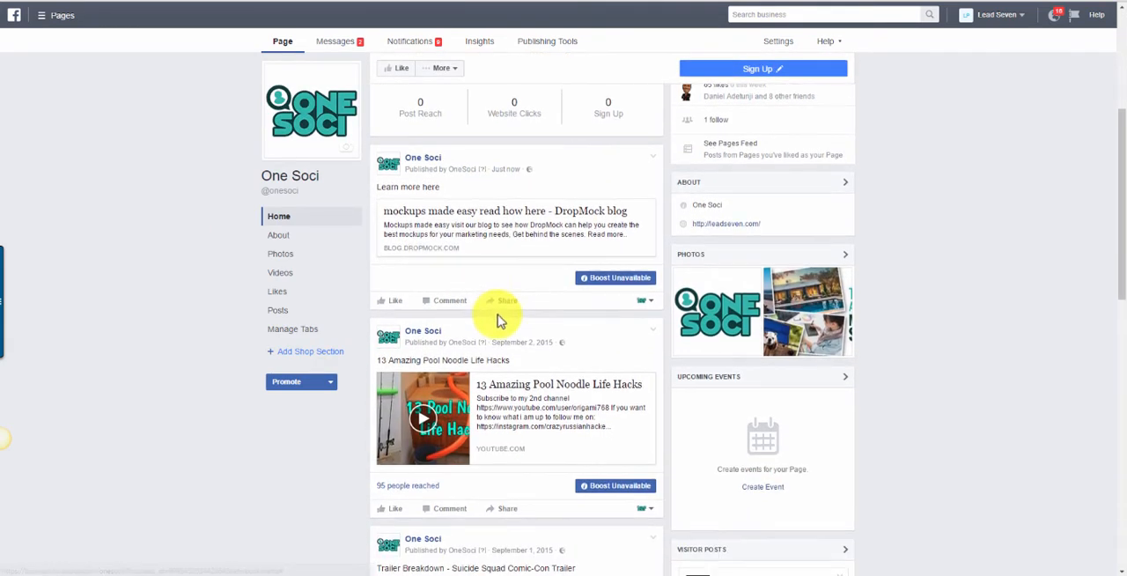
scroll(499, 308, "up", 1)
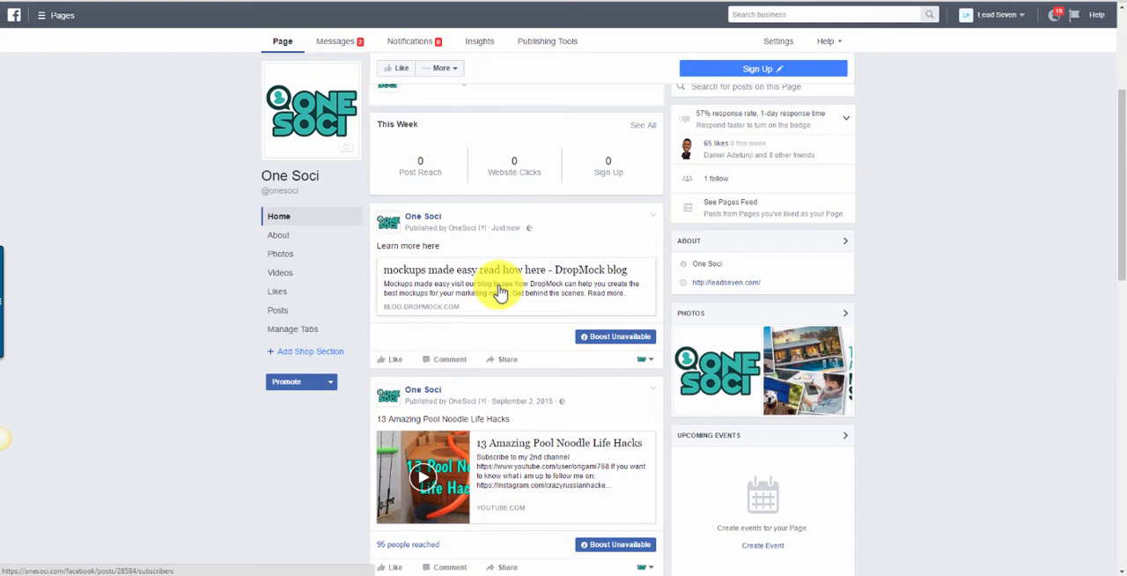
left_click(499, 292)
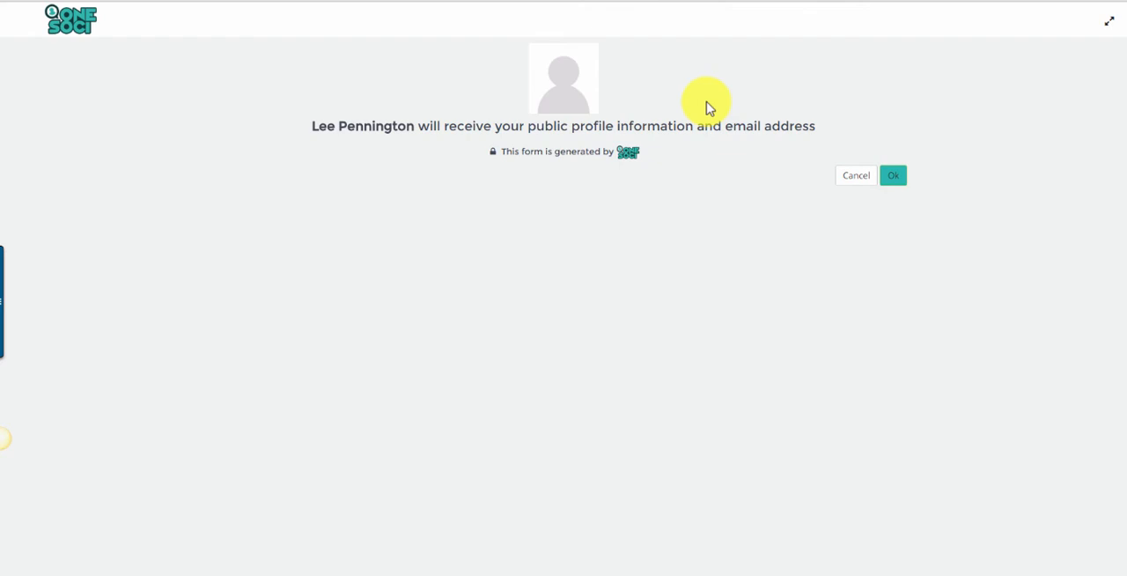
left_click(898, 180)
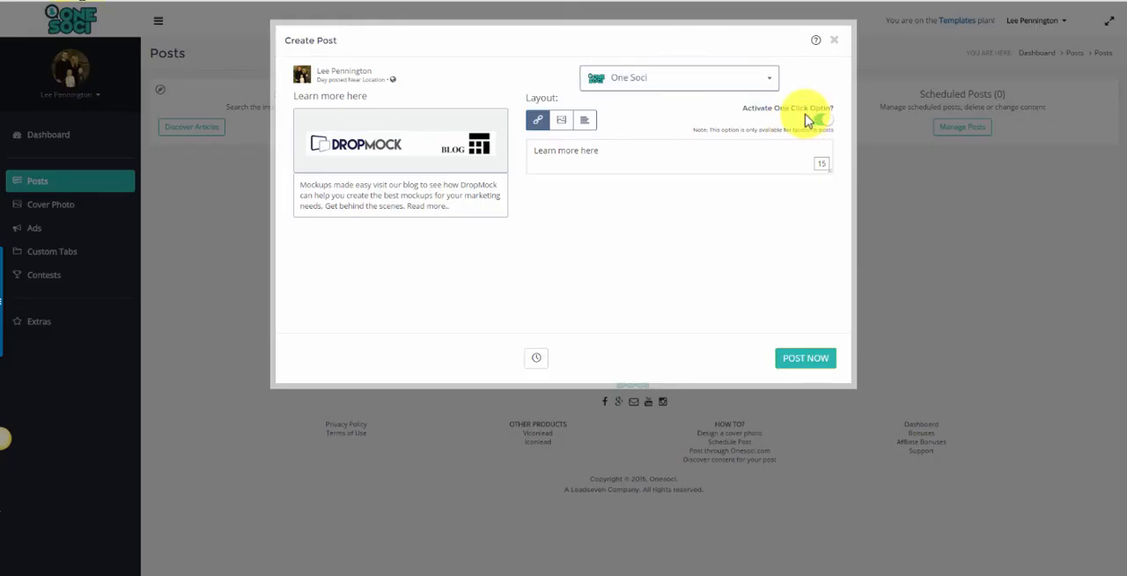
Leave the post editor and open the cover photo section for the One Soci page.
left_click(834, 41)
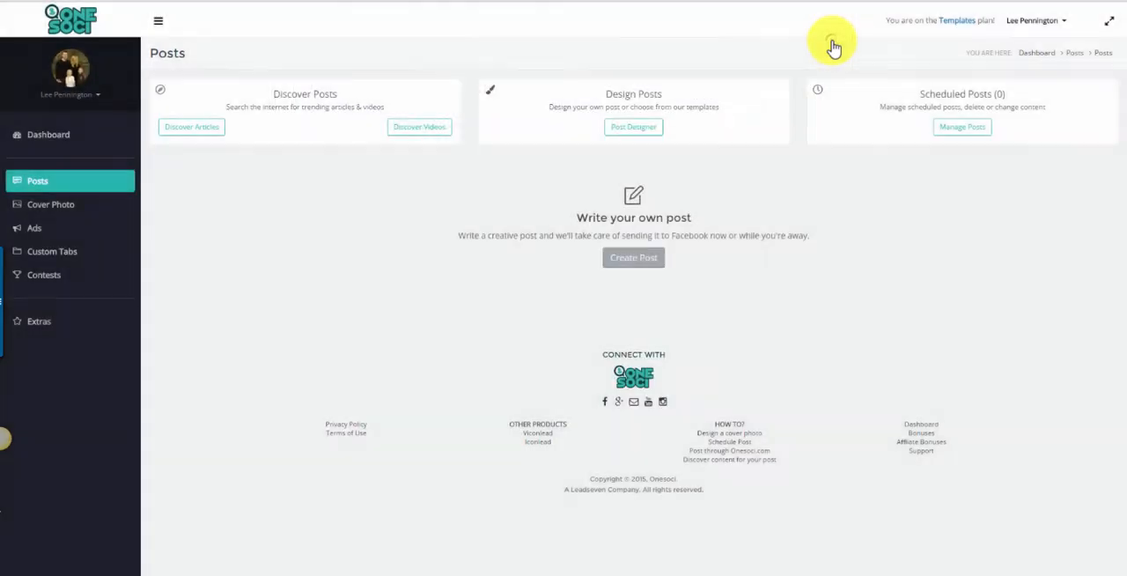
left_click(68, 211)
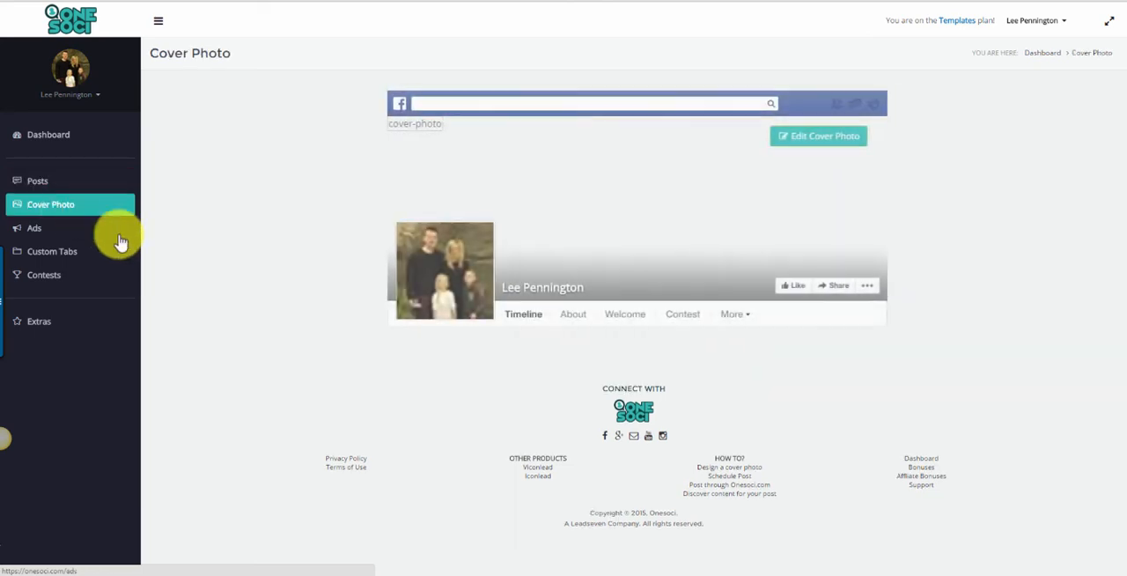
left_click(98, 99)
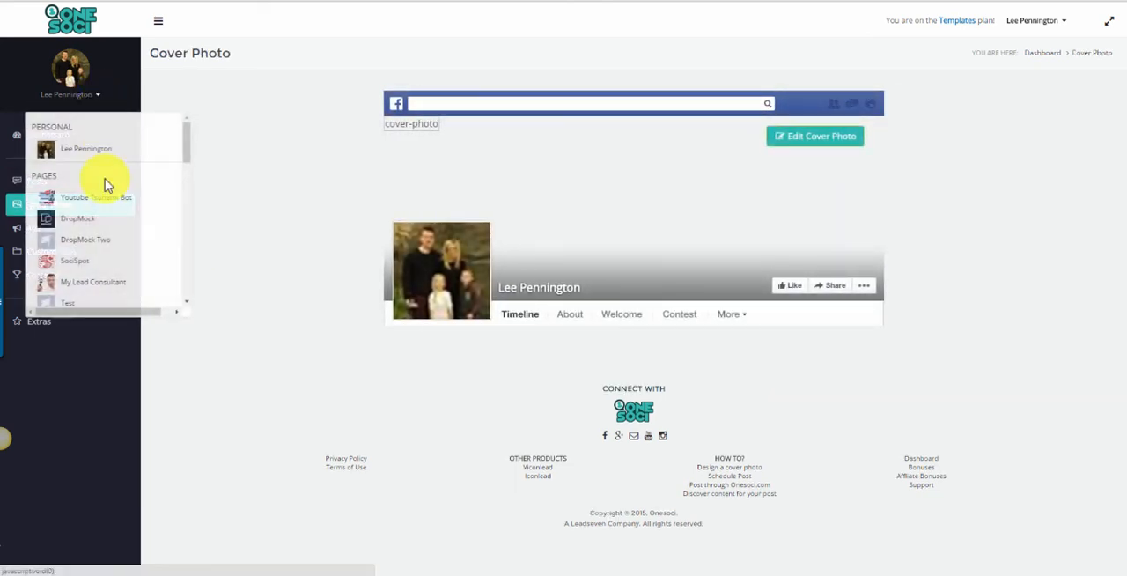
scroll(132, 202, "down", 6)
scroll(126, 204, "down", 10)
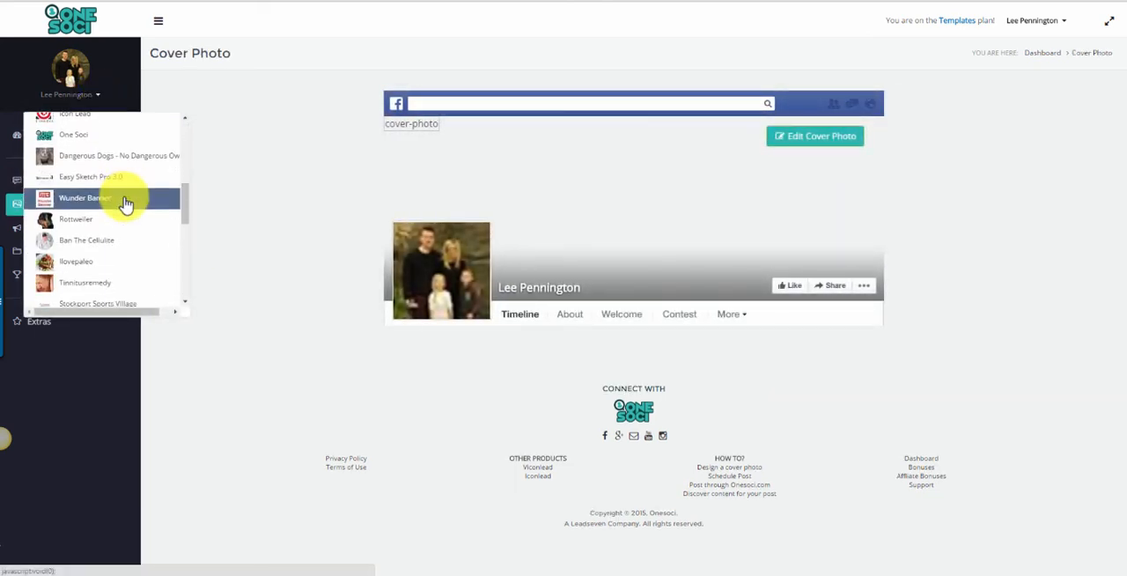
scroll(126, 206, "up", 6)
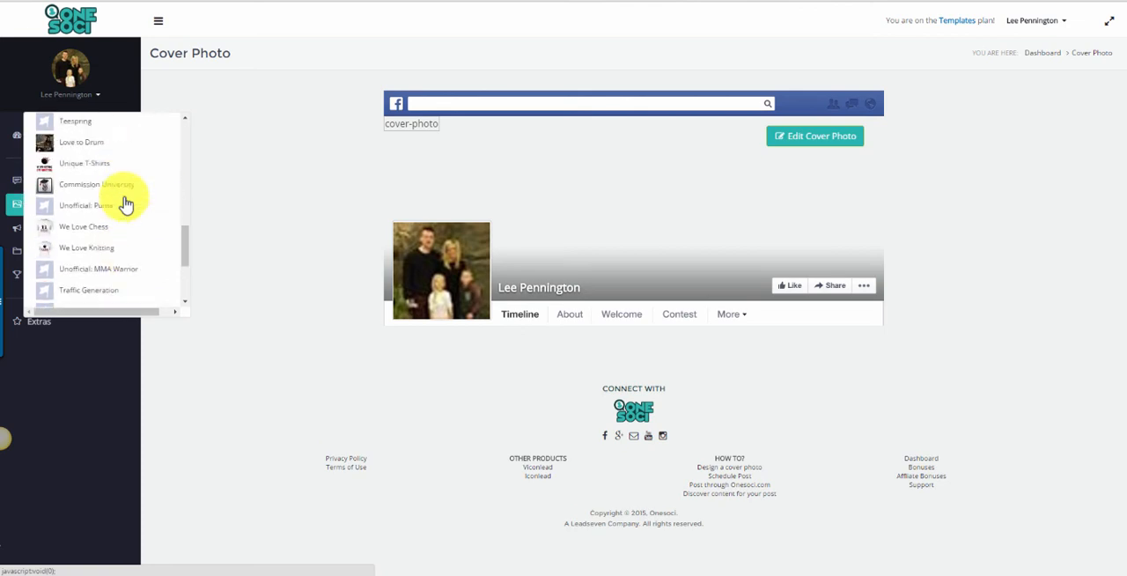
left_click(119, 255)
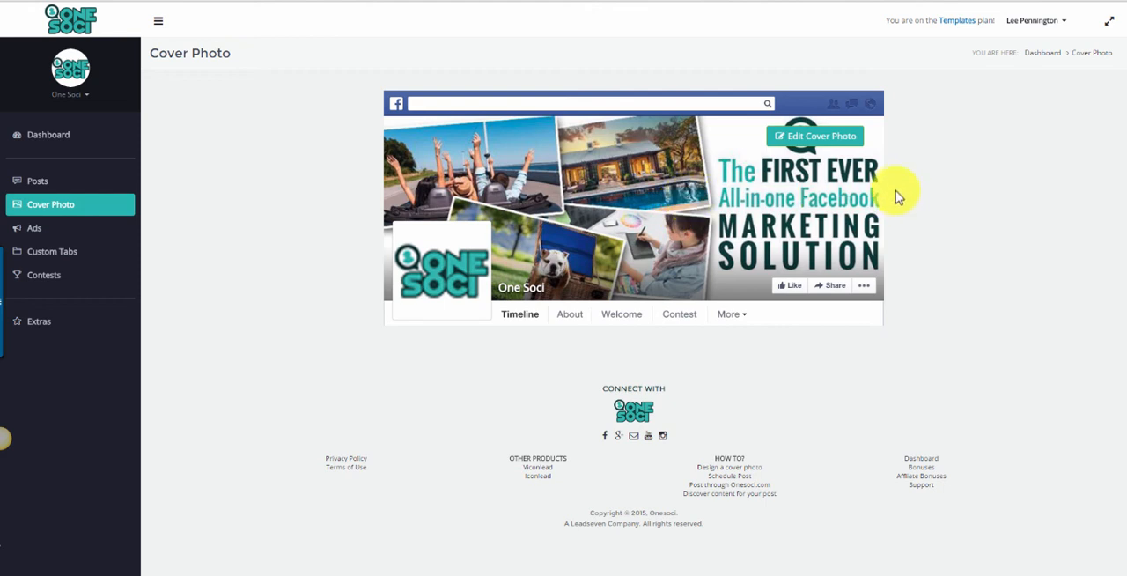
Load the laptop "Internet Marketer" theme in the Cover Photo Designer and shift its green banner slightly to the right.
left_click(802, 140)
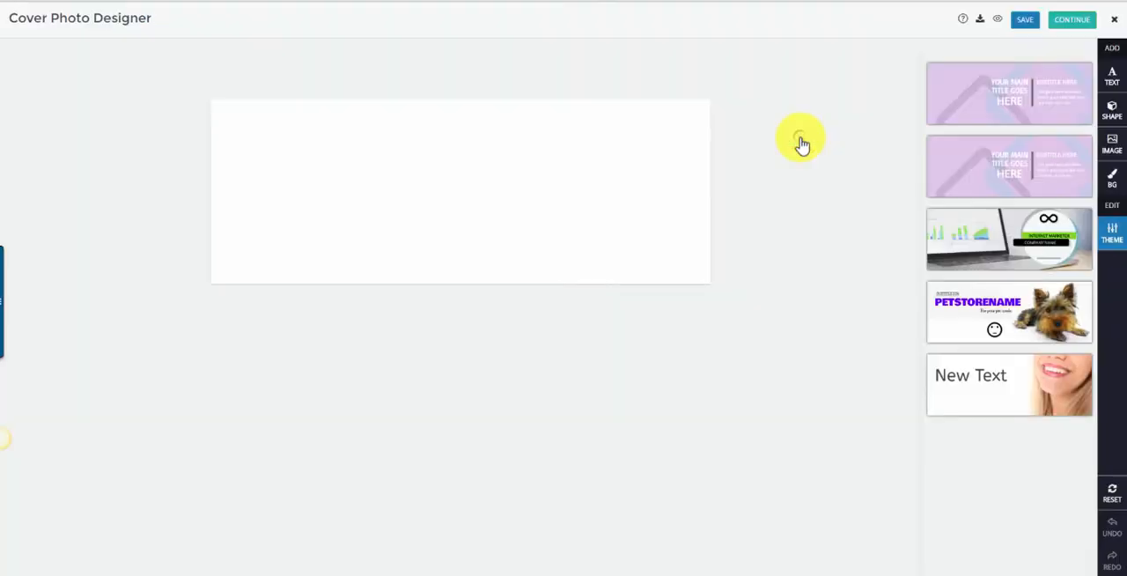
mouse_move(959, 151)
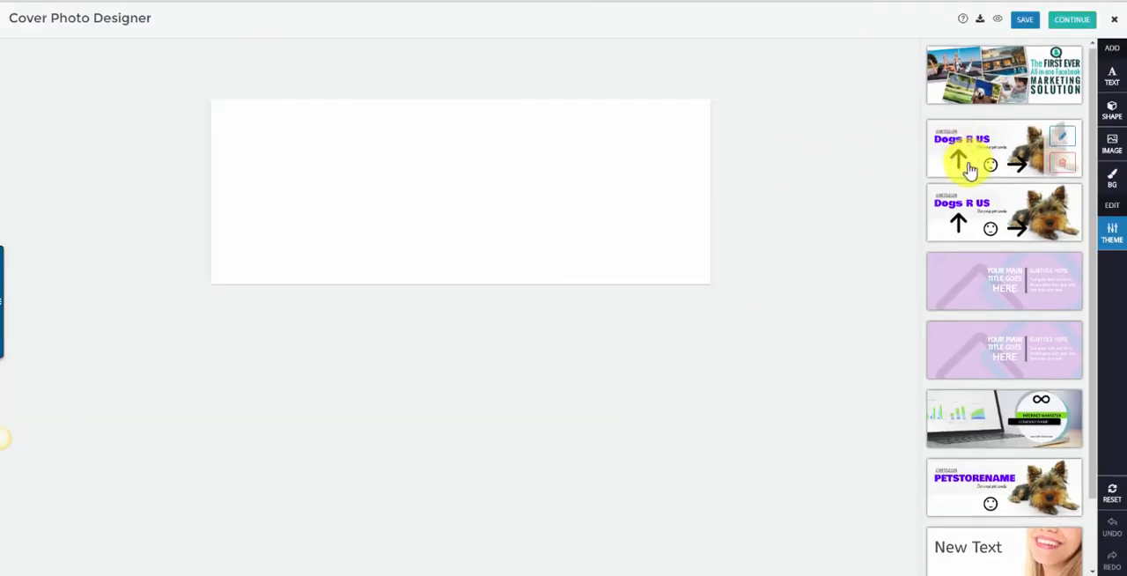
scroll(966, 167, "down", 1)
mouse_move(1031, 322)
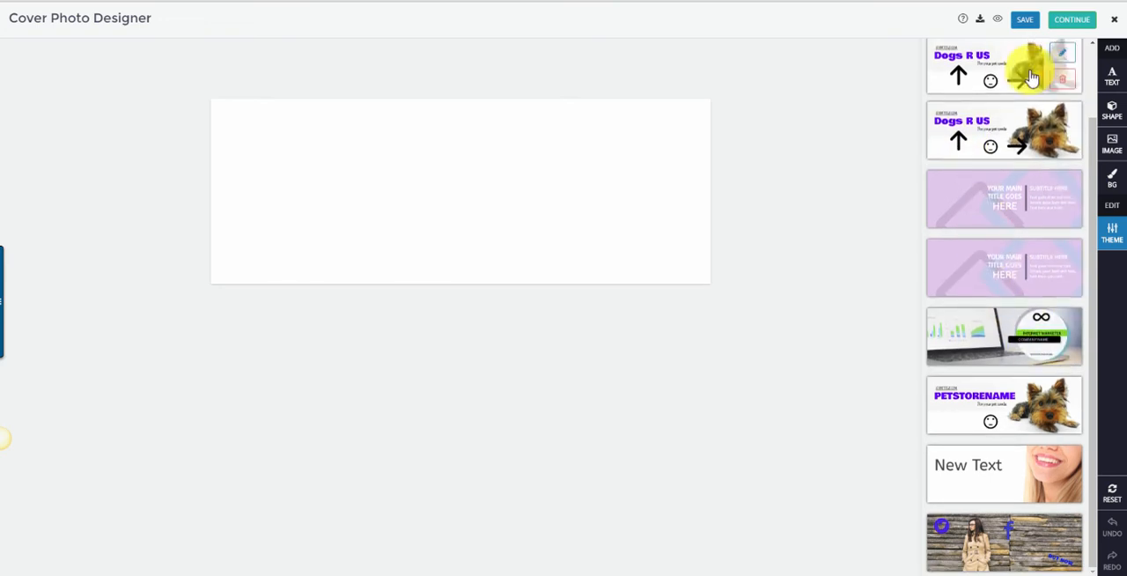
left_click(999, 348)
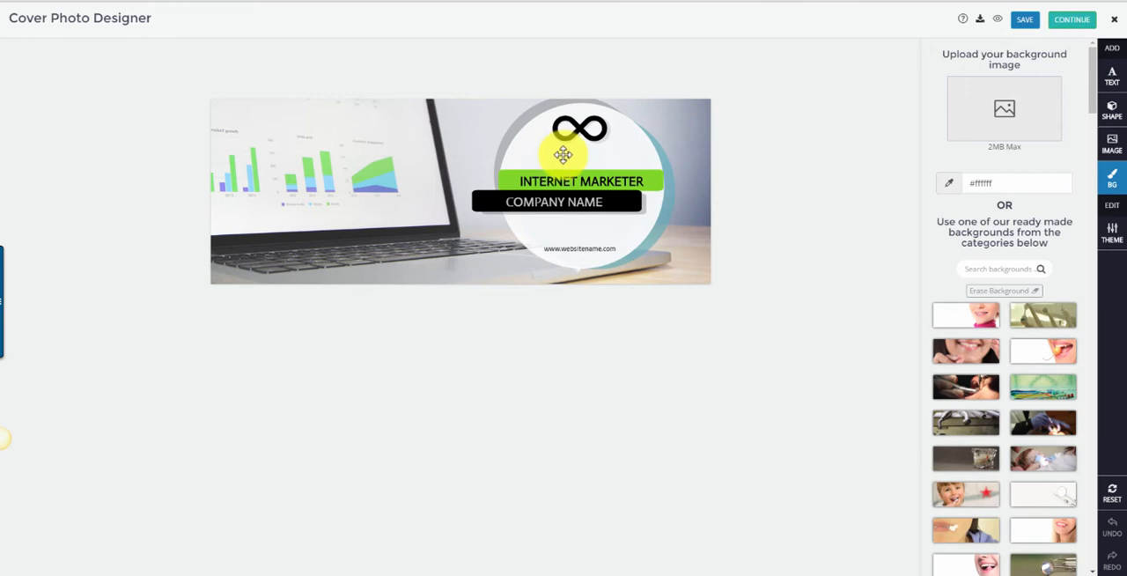
mouse_move(564, 153)
left_mouse_down()
mouse_move(455, 126)
mouse_move(529, 155)
mouse_move(581, 156)
left_mouse_up()
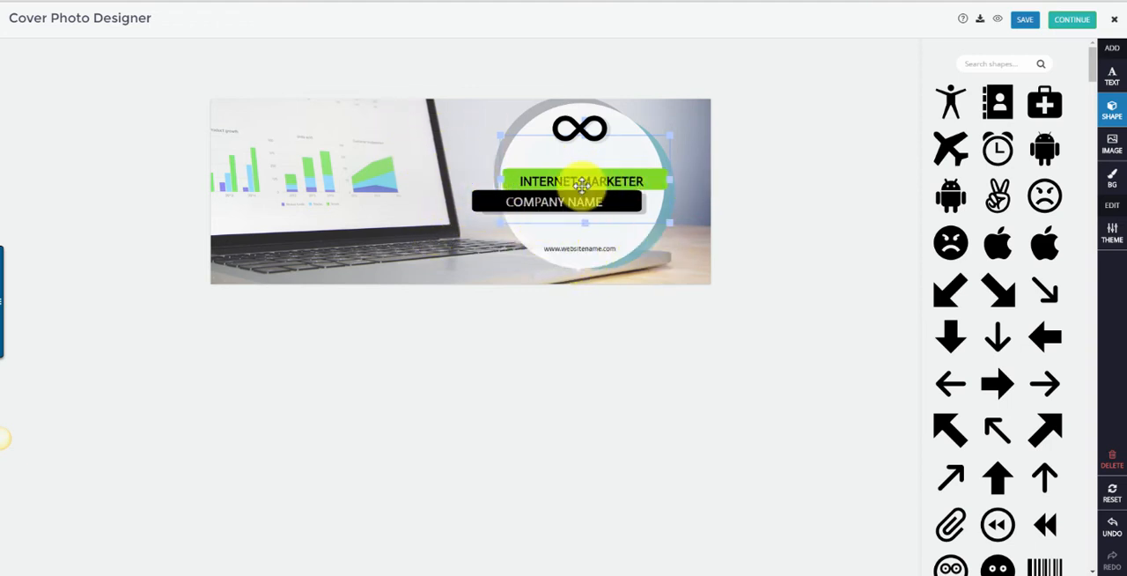
Preview the cover photo design, publish it to the One Soci page, and refresh the Facebook page to check it.
left_click(999, 22)
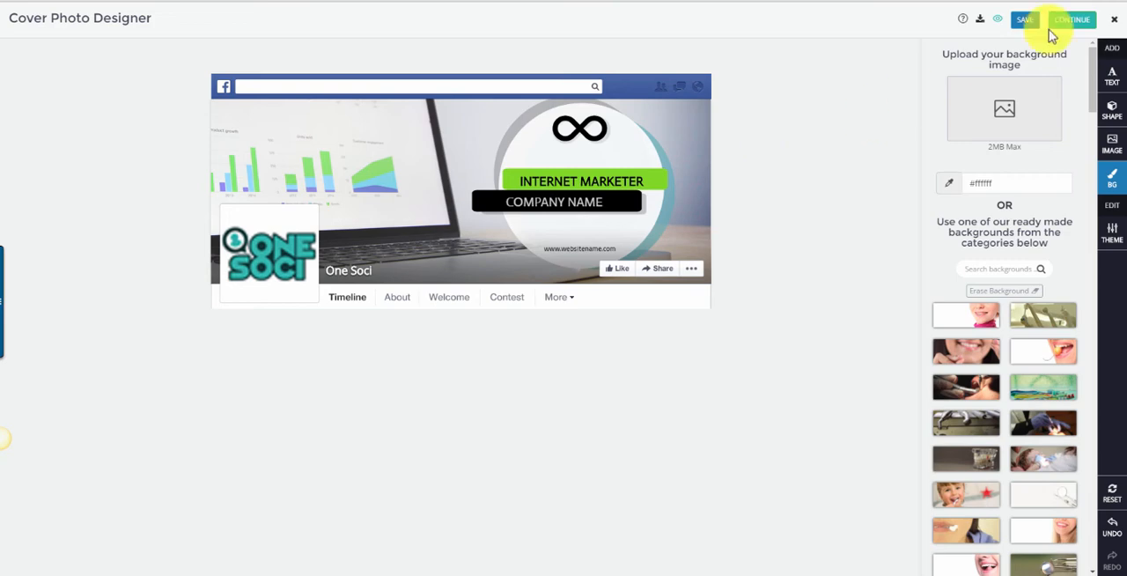
left_click(1085, 26)
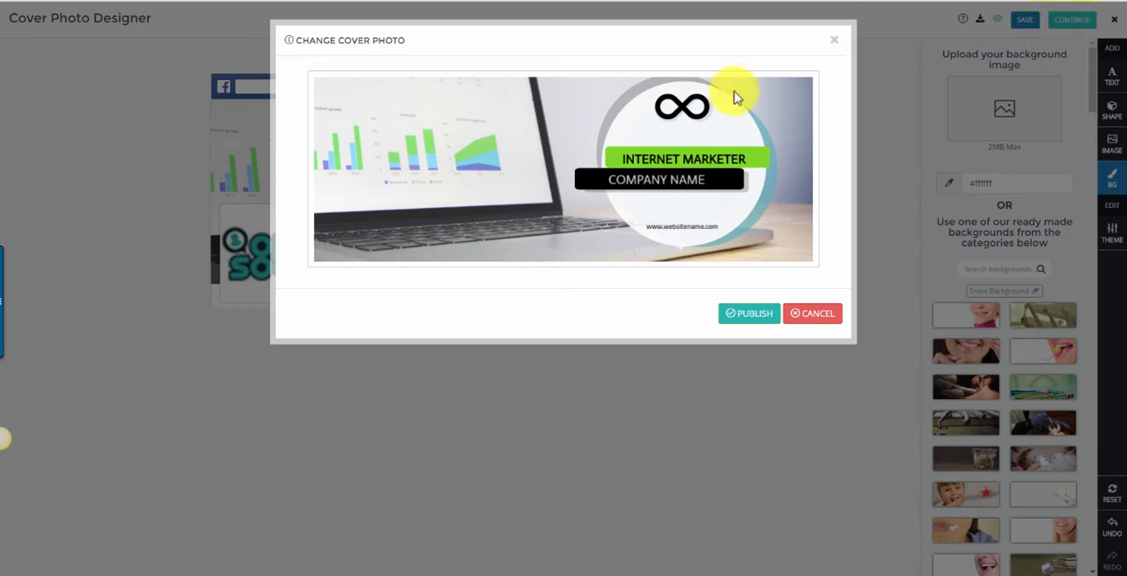
left_click(757, 316)
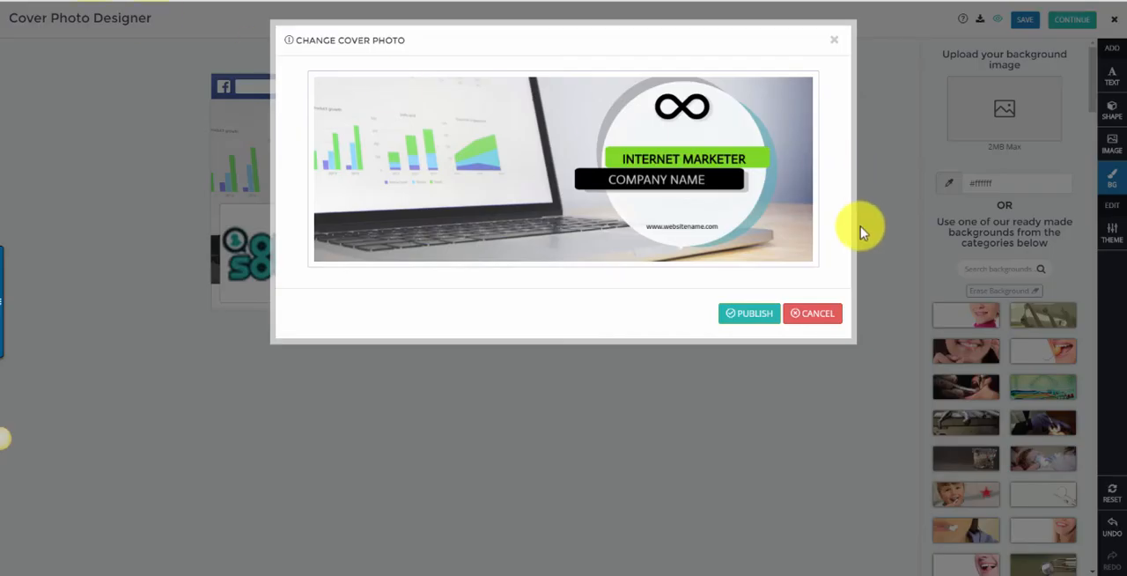
left_click(759, 315)
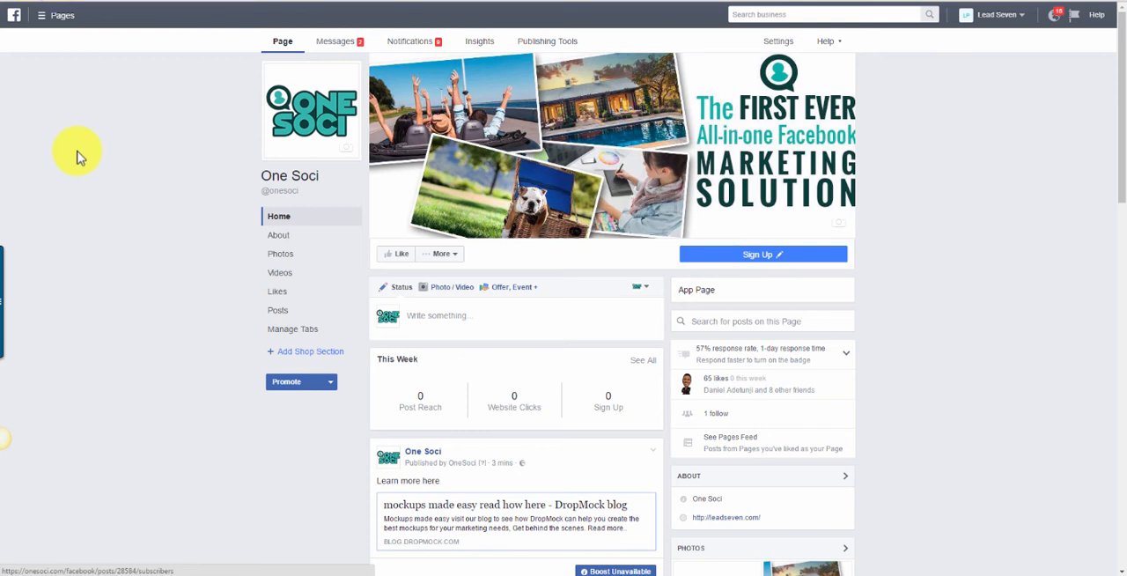
key("F5")
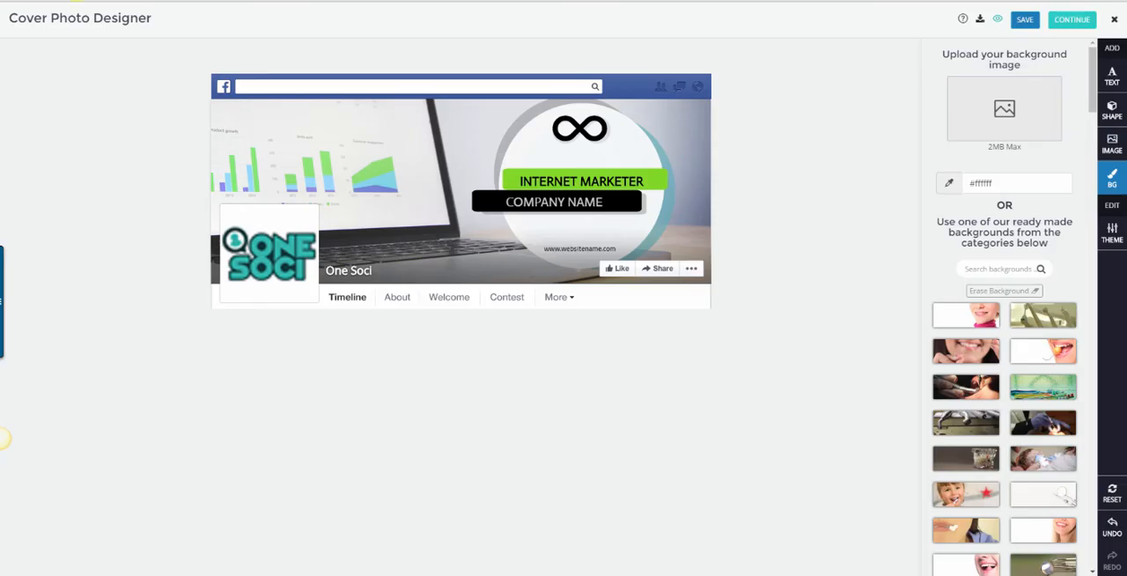
Leave the Cover Photo Designer and start a new ad based on the "Sports Camp" runner theme.
left_click(1113, 27)
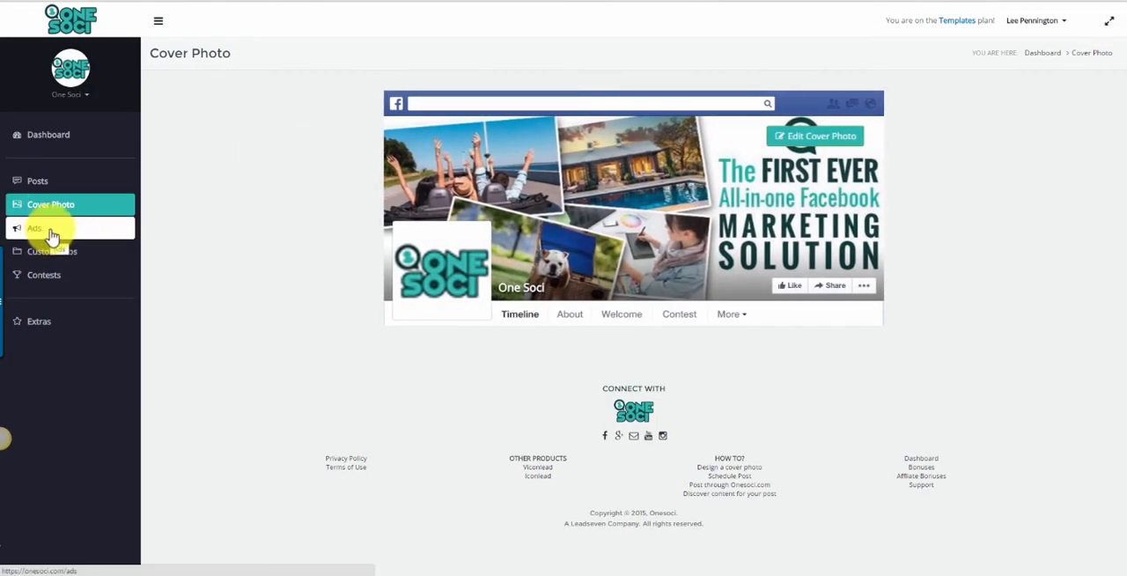
left_click(51, 234)
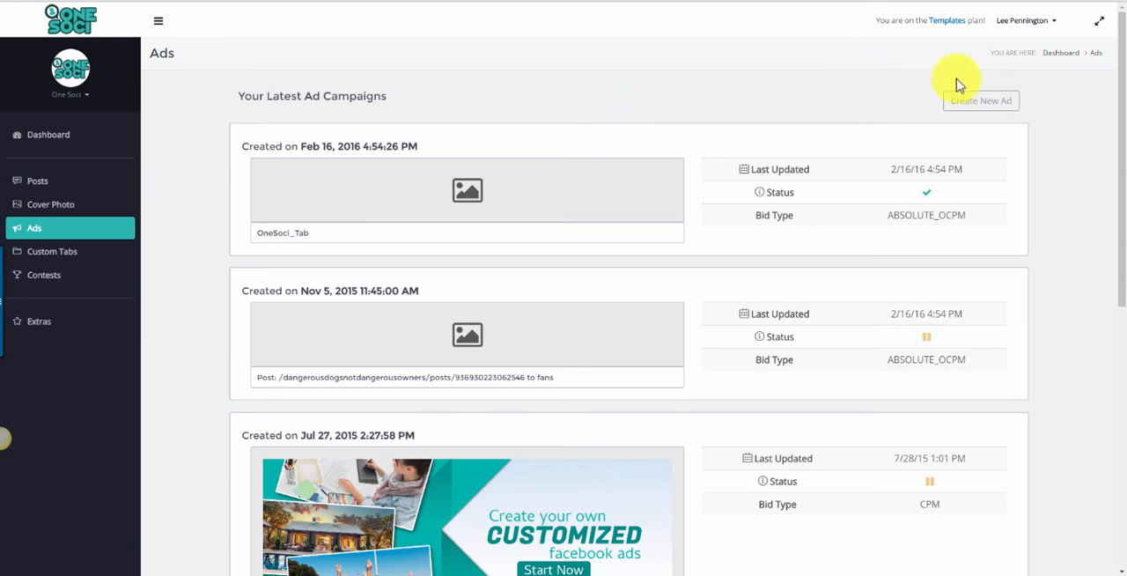
left_click(966, 108)
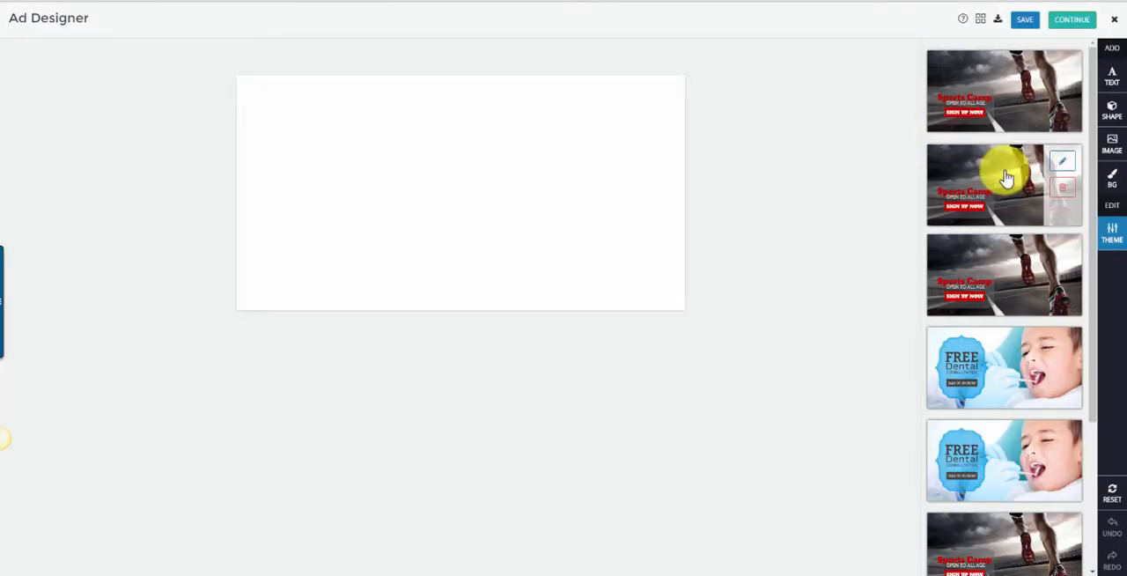
left_click(1009, 88)
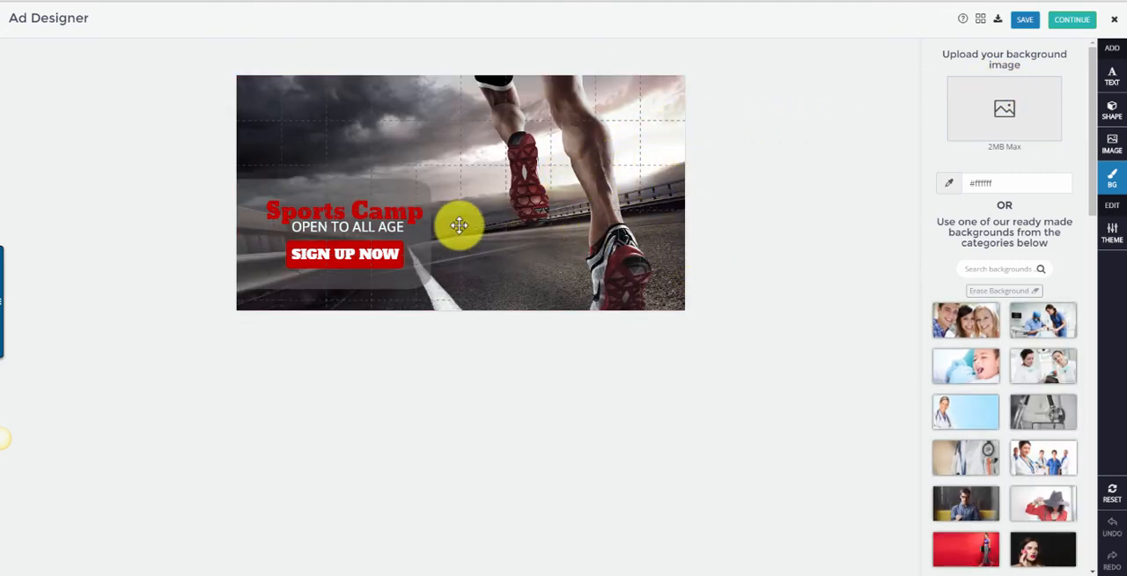
Try several ready-made backgrounds for the ad and settle on the red one with the walking woman in striped trousers.
left_click(966, 319)
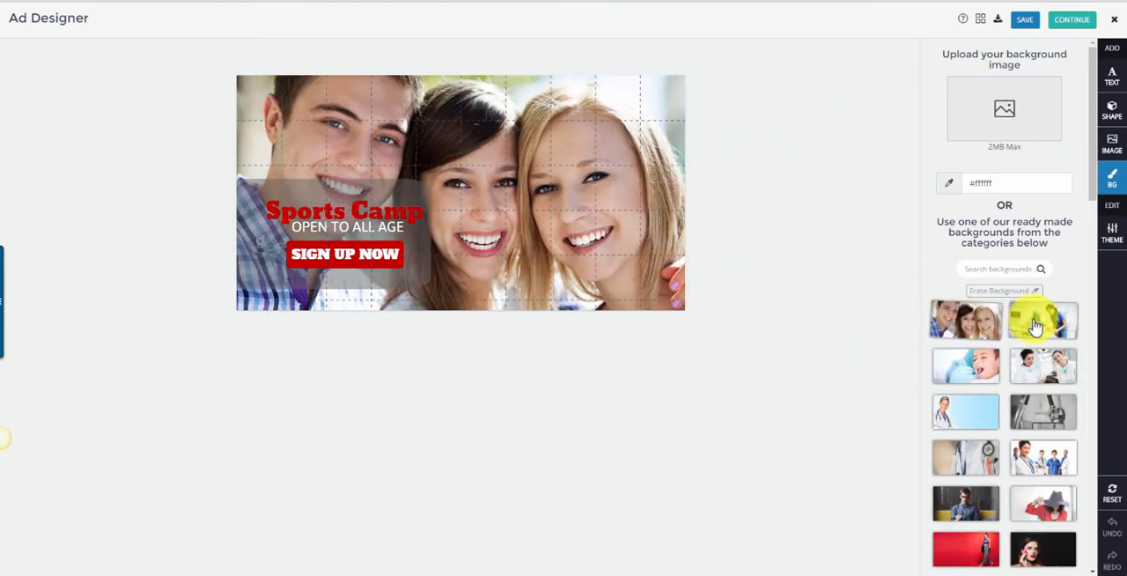
left_click(1036, 326)
left_click(972, 547)
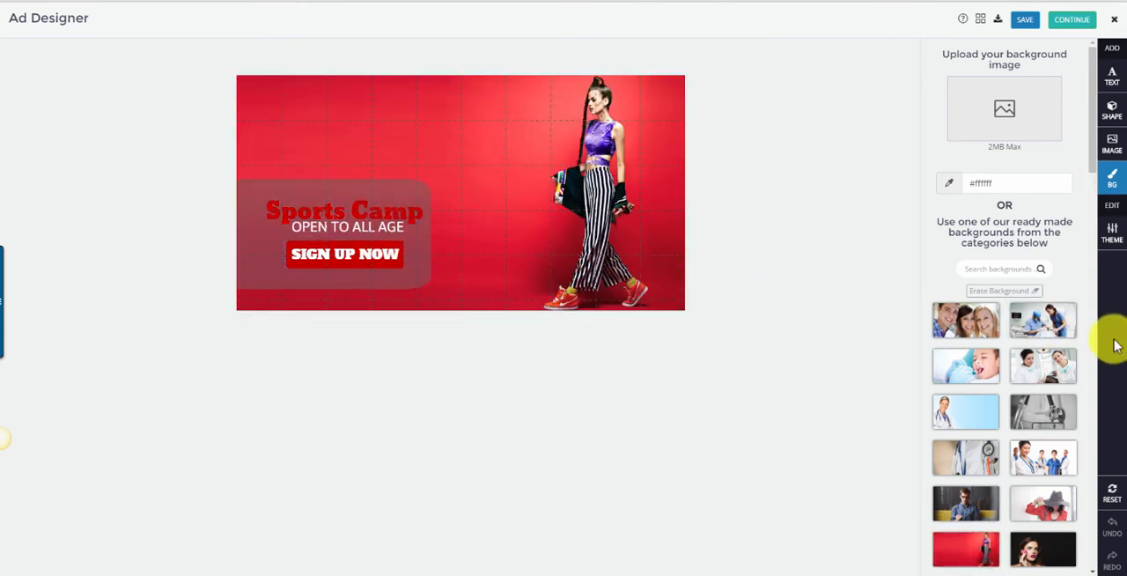
Add the solid black angry-face shape to the ad, place it in the canvas's upper-left corner and shrink it to about half size.
left_click(279, 211)
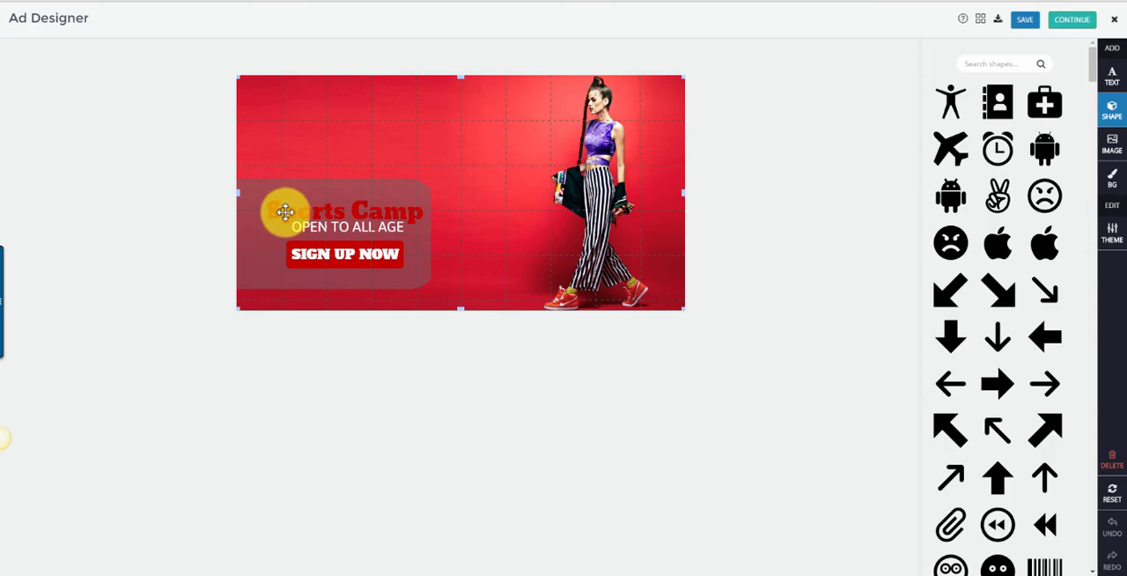
left_click(951, 243)
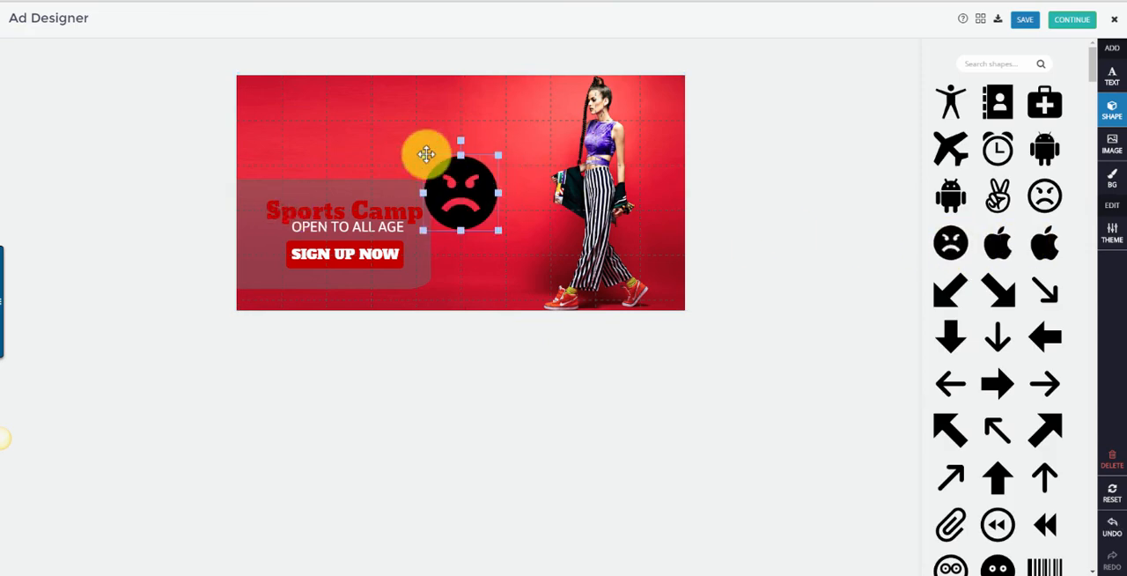
left_click_drag(426, 154, 261, 88)
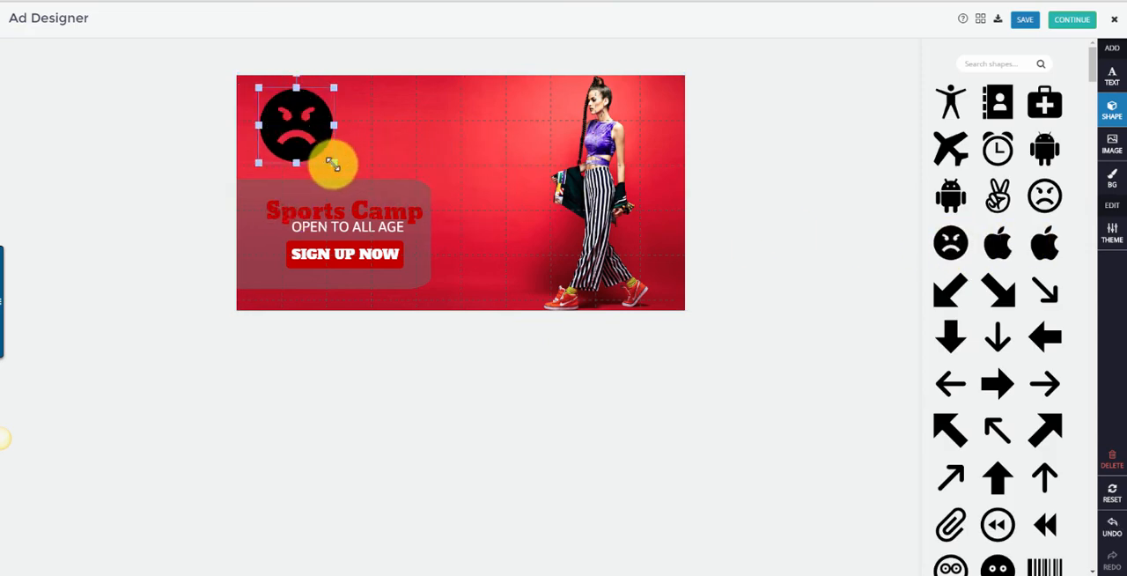
left_click_drag(333, 165, 300, 127)
left_click(462, 141)
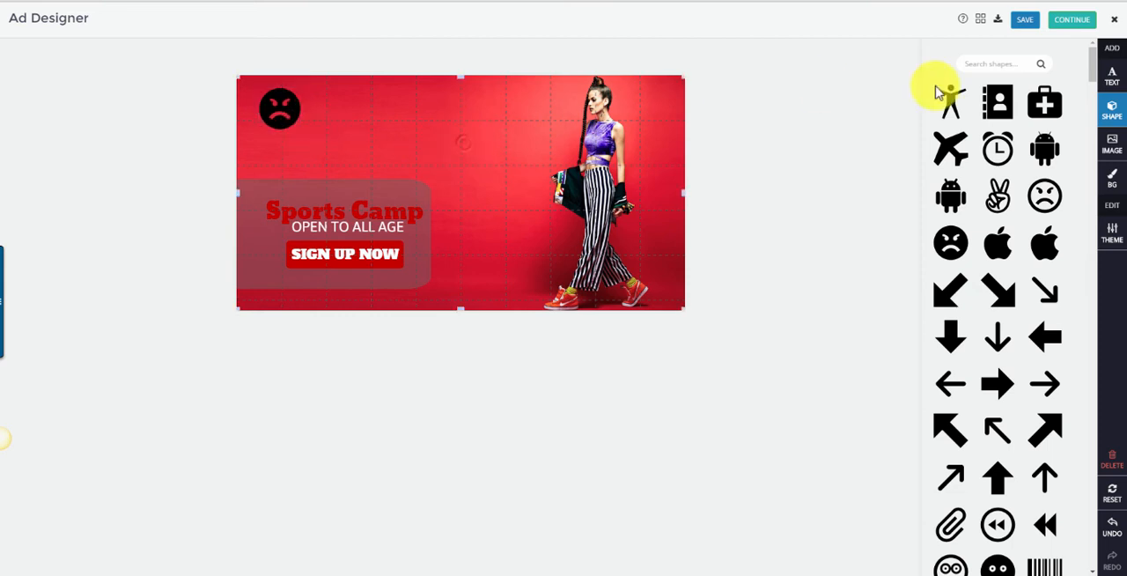
Continue to the ad creation form and set the ad's headline caption to "Test".
left_click(1070, 24)
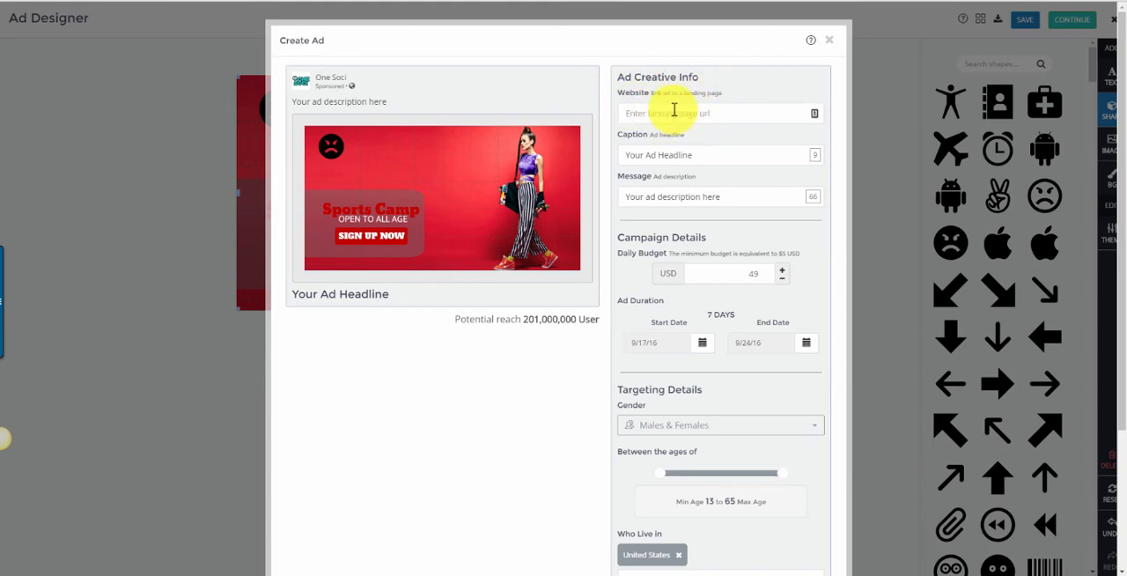
scroll(722, 108, "down", 1)
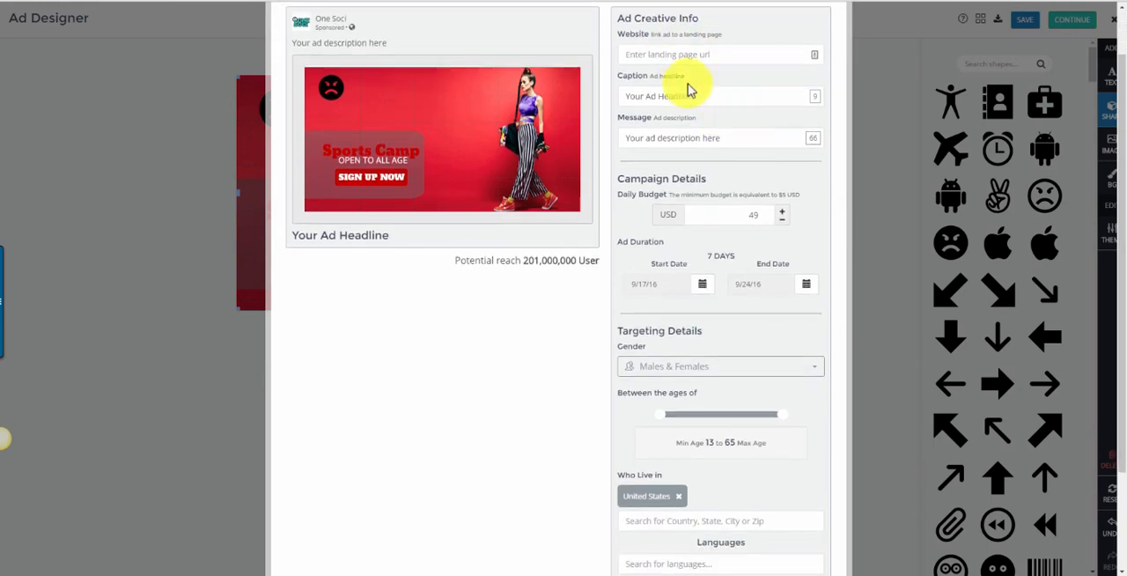
left_click(650, 97)
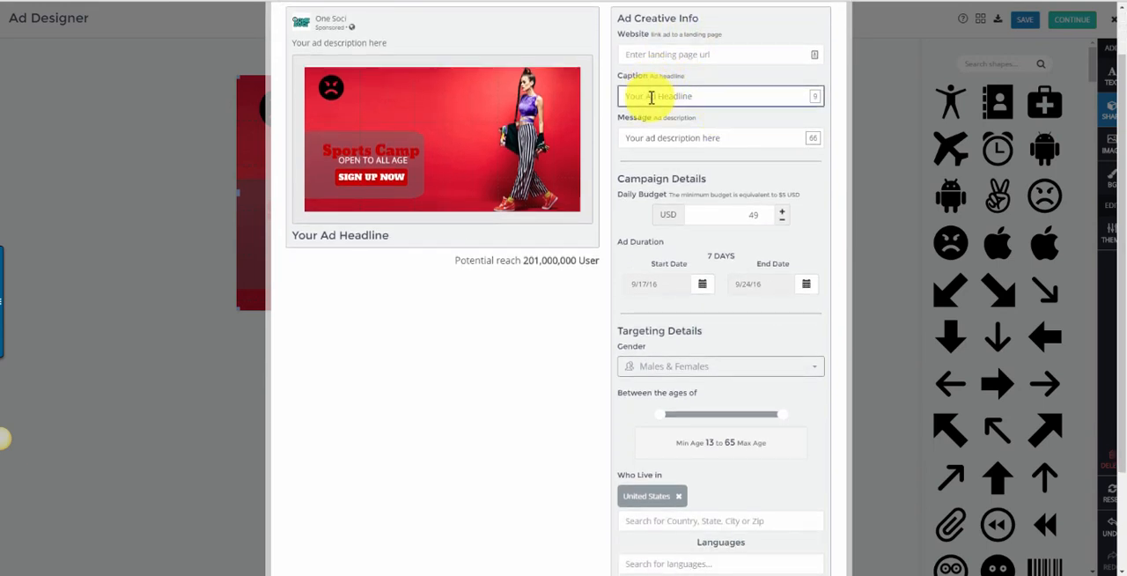
type("T")
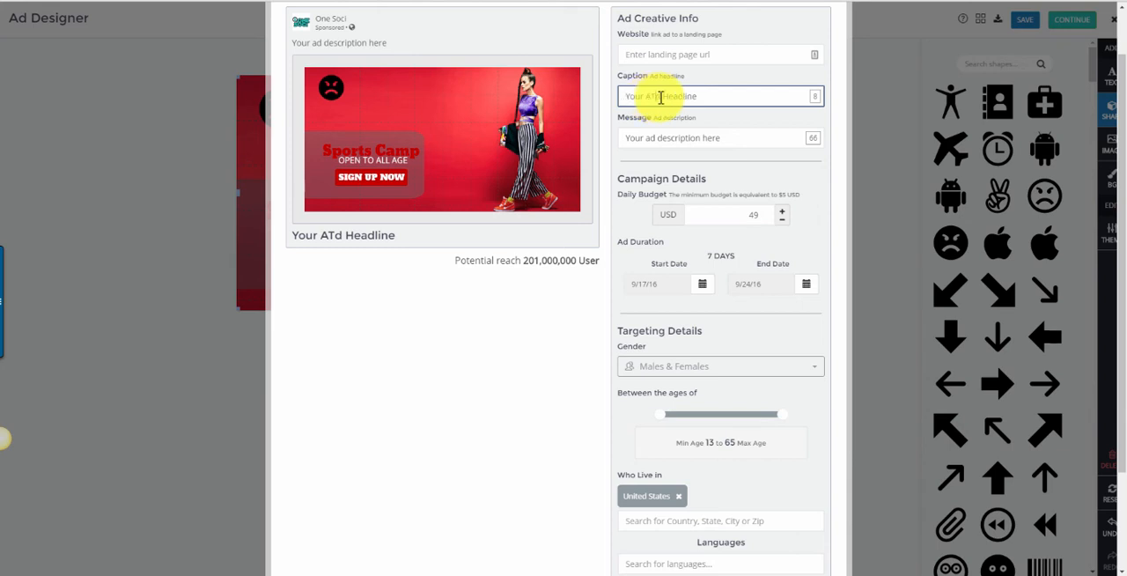
left_click_drag(700, 96, 621, 95)
type("T")
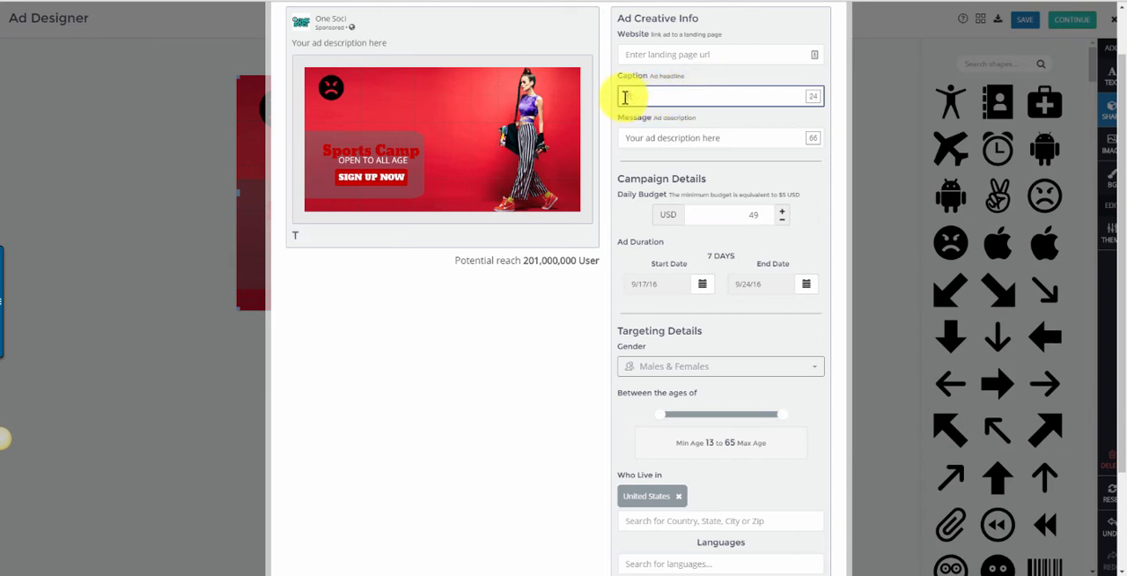
type("est")
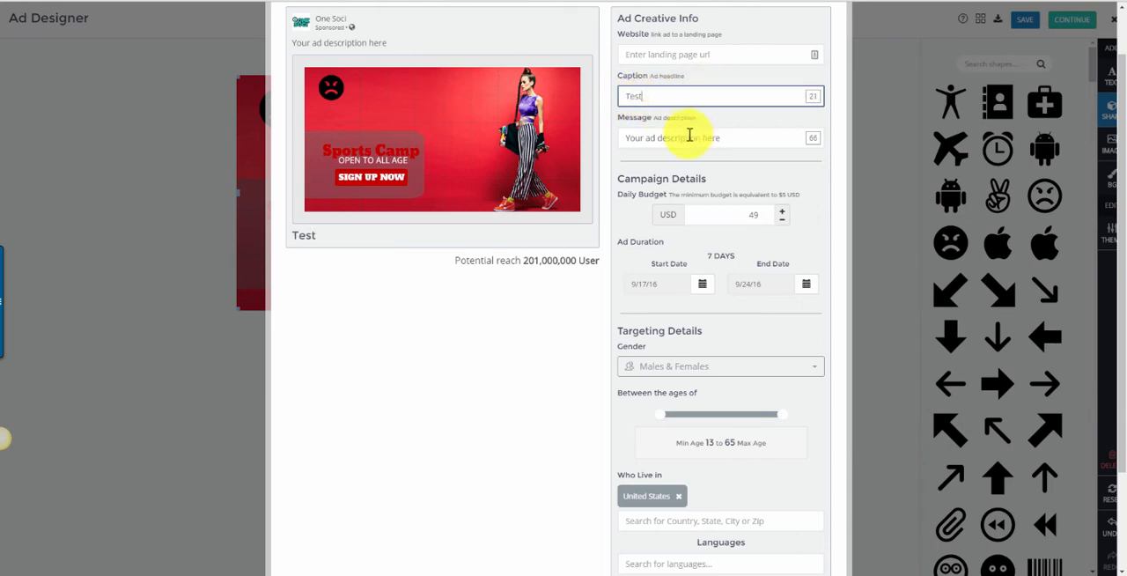
Keep the default ad description and lower the campaign's daily budget to 5 USD.
left_click(688, 138)
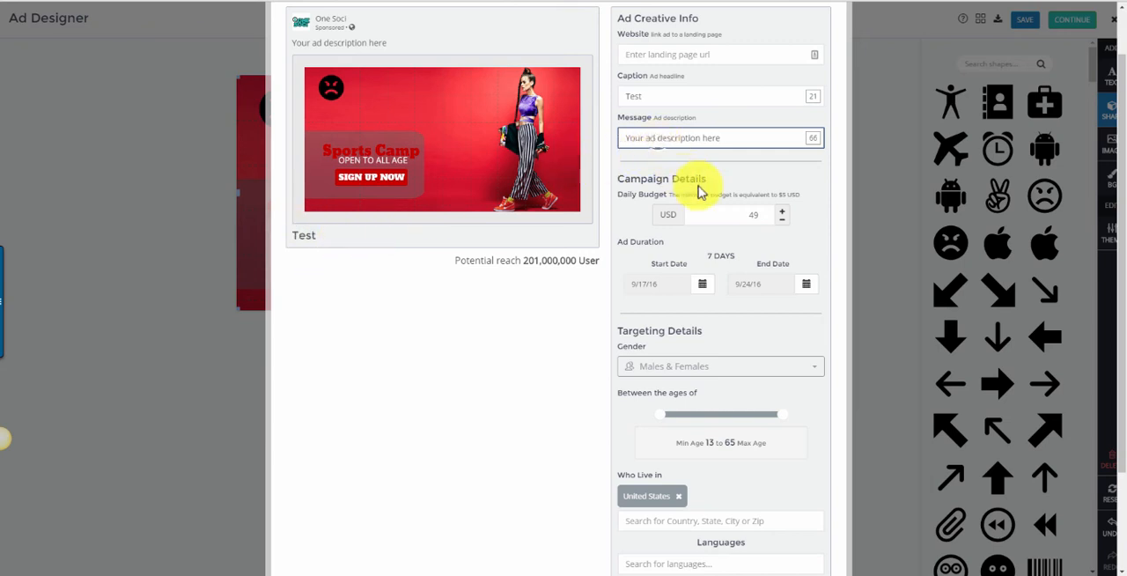
left_click(781, 221)
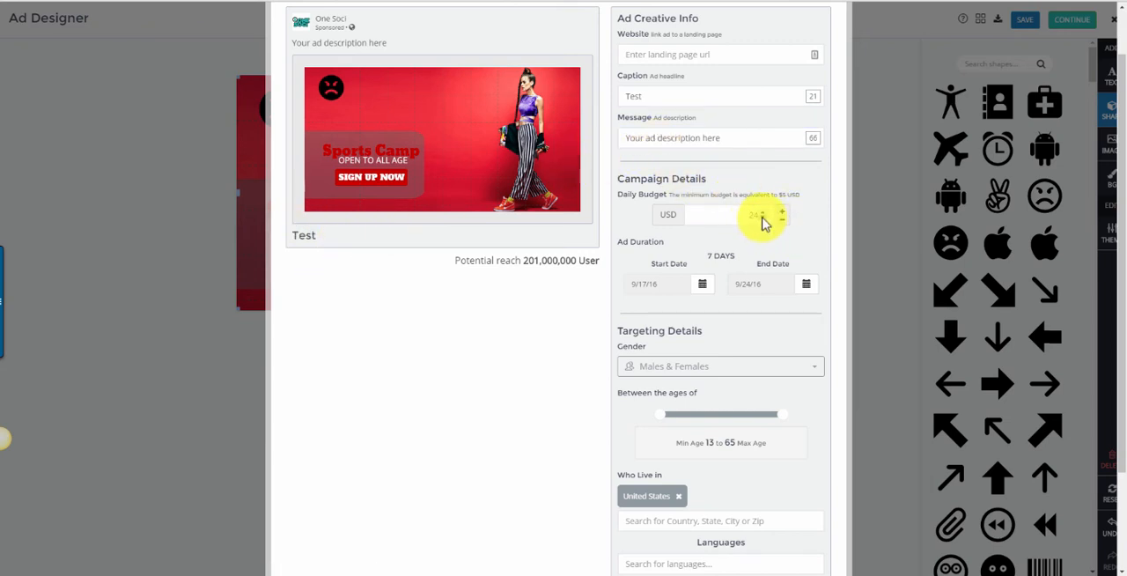
left_click(764, 219)
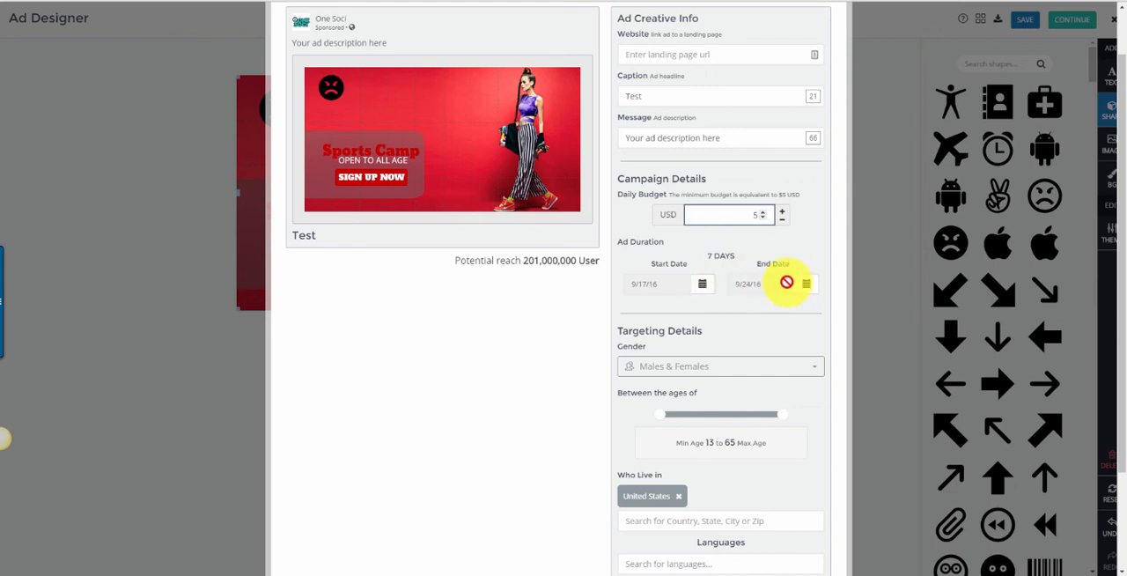
Look through the gender targeting options, keeping Males & Females, and add English (US) as a target language.
scroll(733, 258, "down", 3)
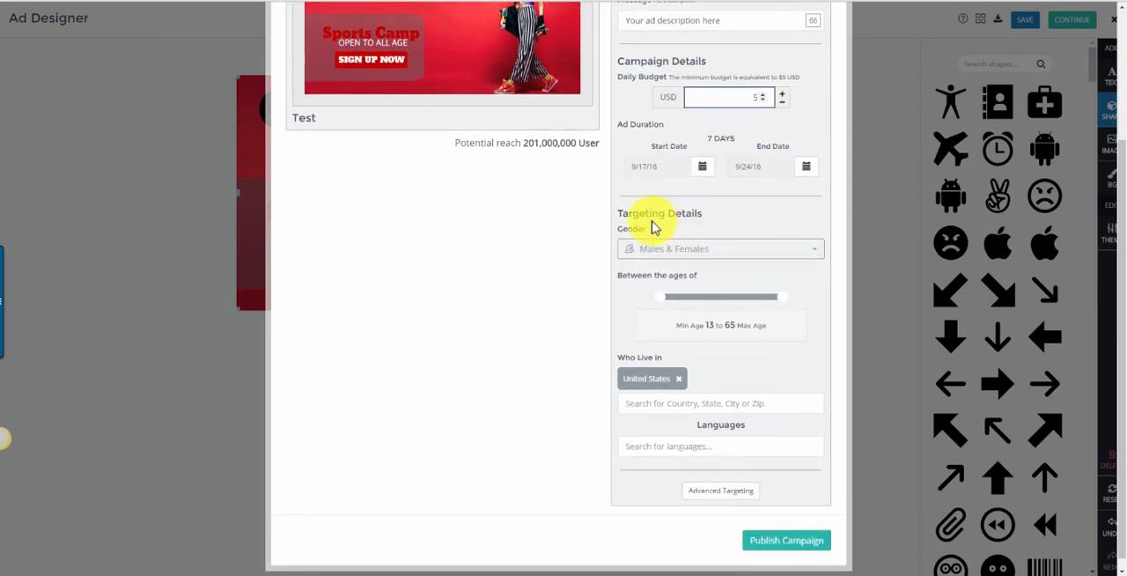
left_click(809, 255)
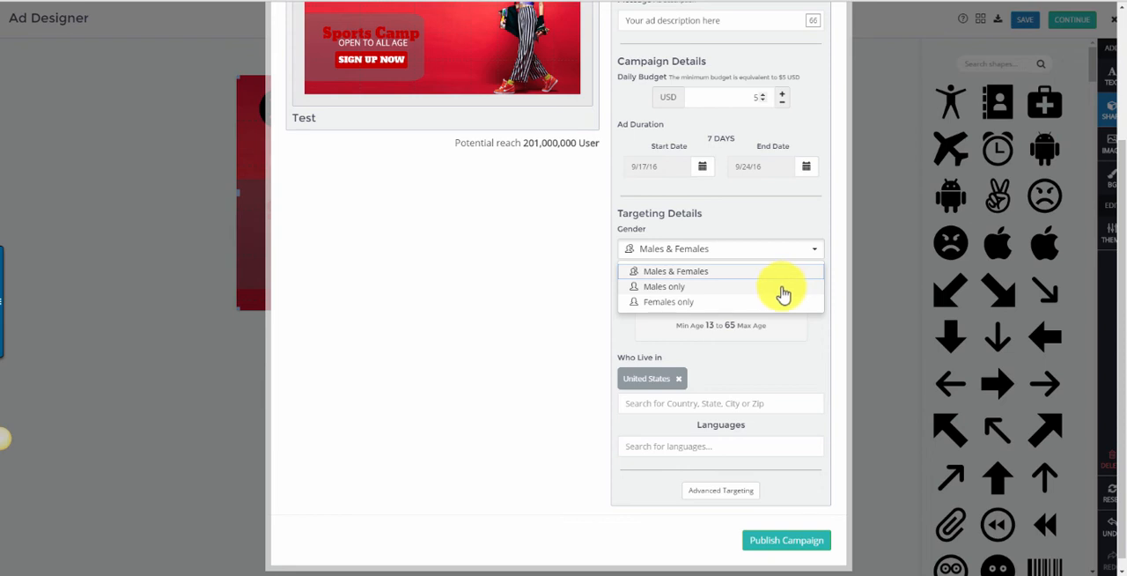
left_click(793, 242)
scroll(793, 237, "down", 1)
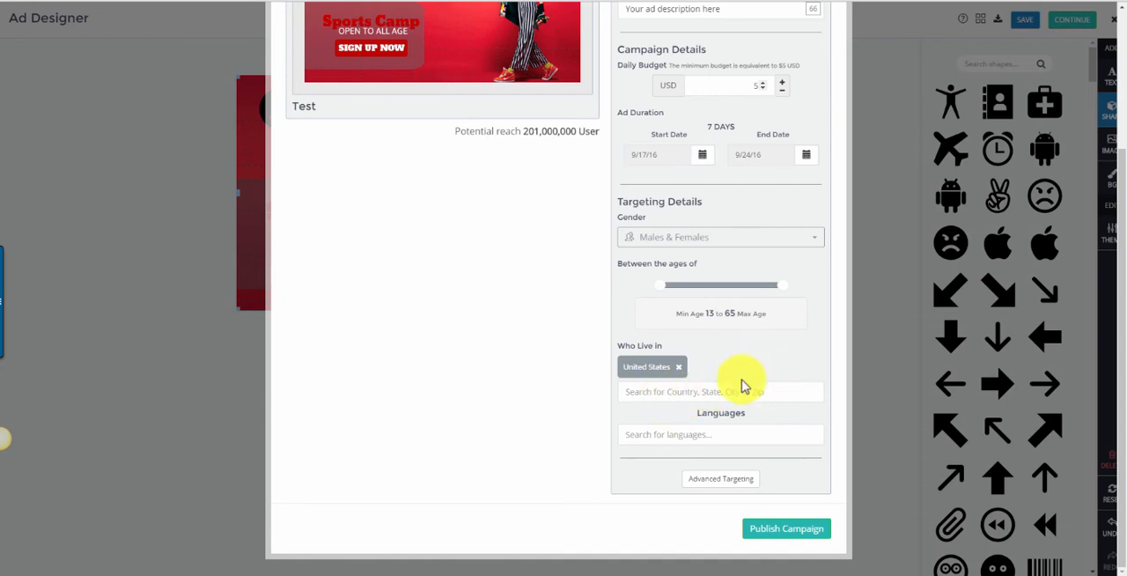
left_click(710, 433)
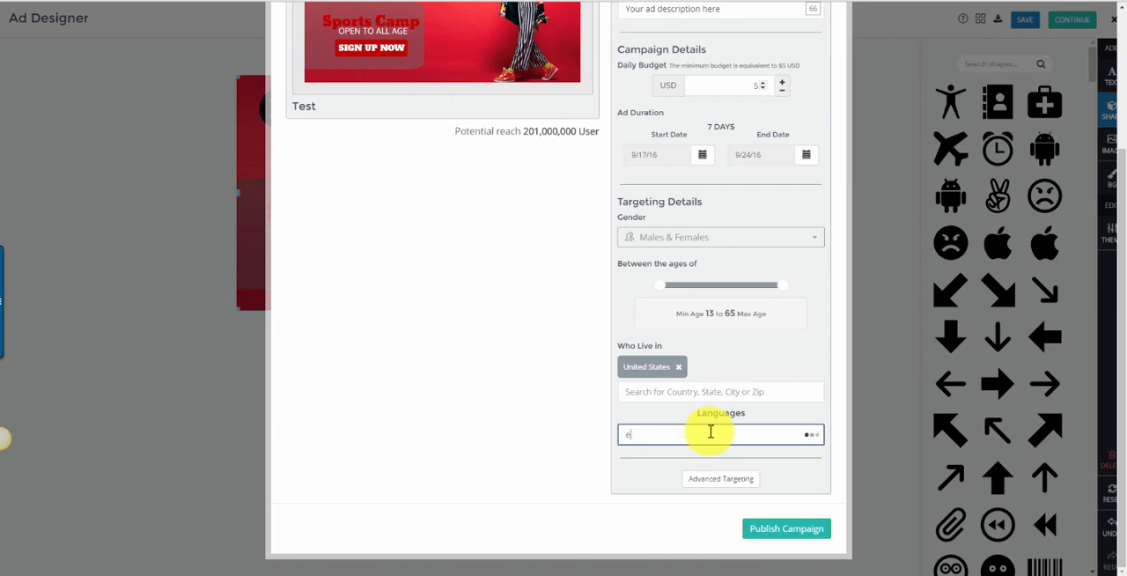
type("e")
left_click(688, 459)
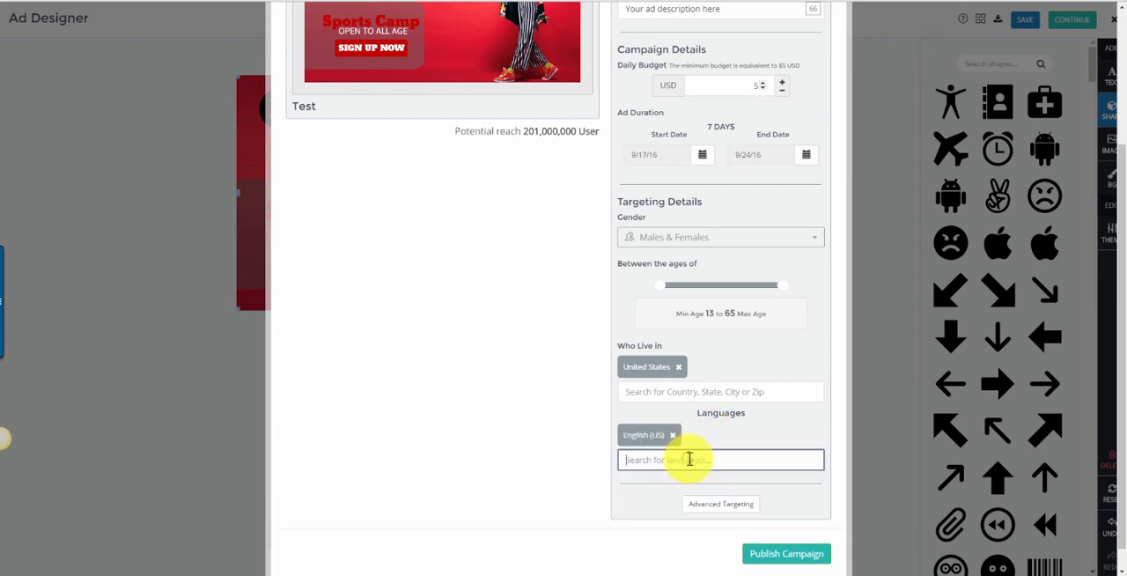
Expand the advanced targeting options and add the interest "Dogs" to the flexible specs.
scroll(748, 346, "down", 1)
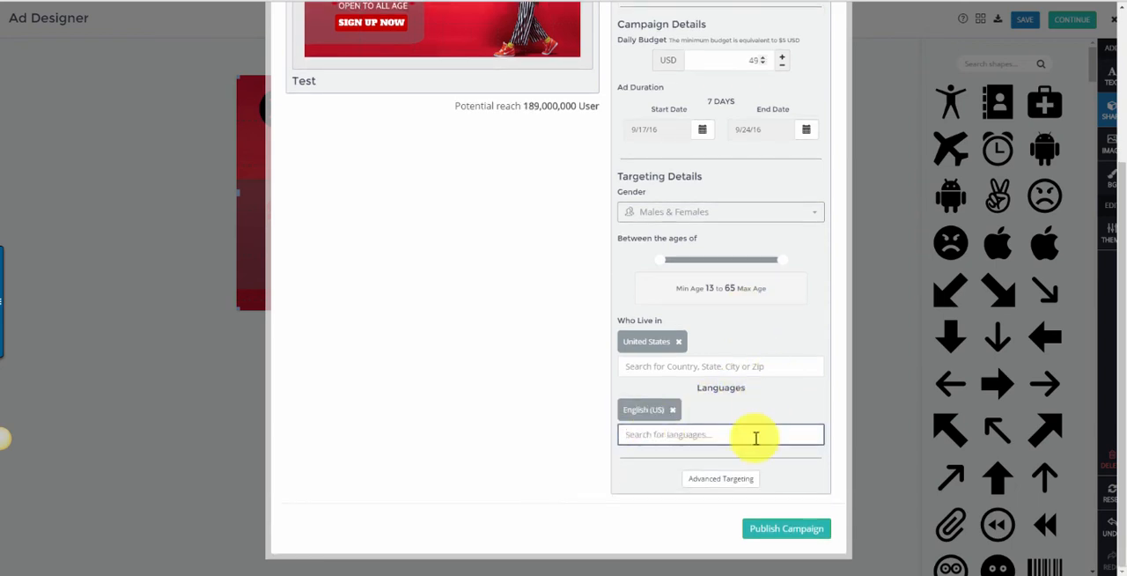
left_click(721, 479)
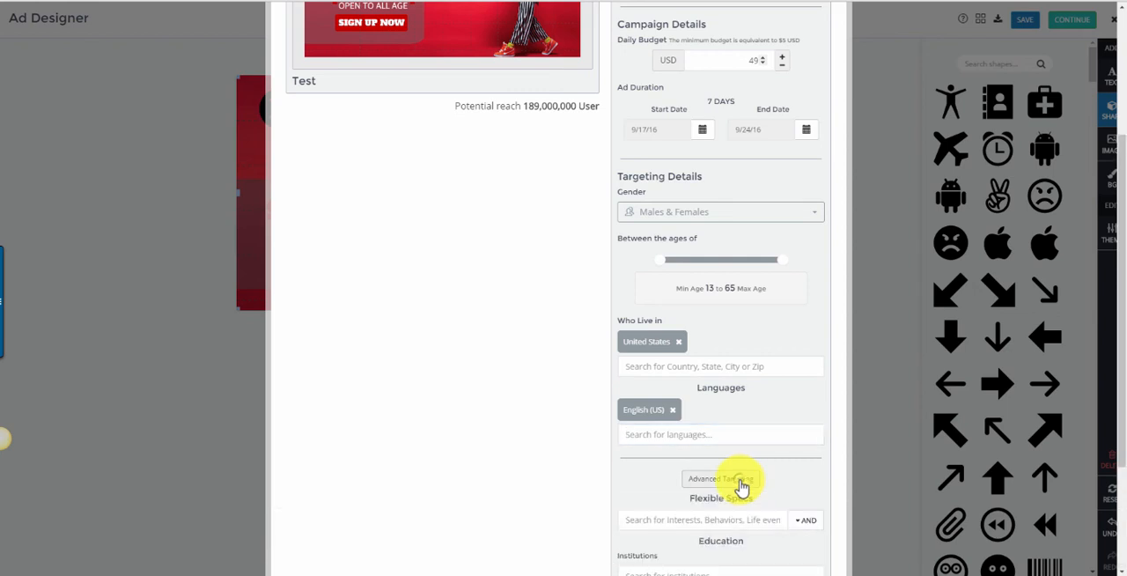
scroll(742, 285, "down", 3)
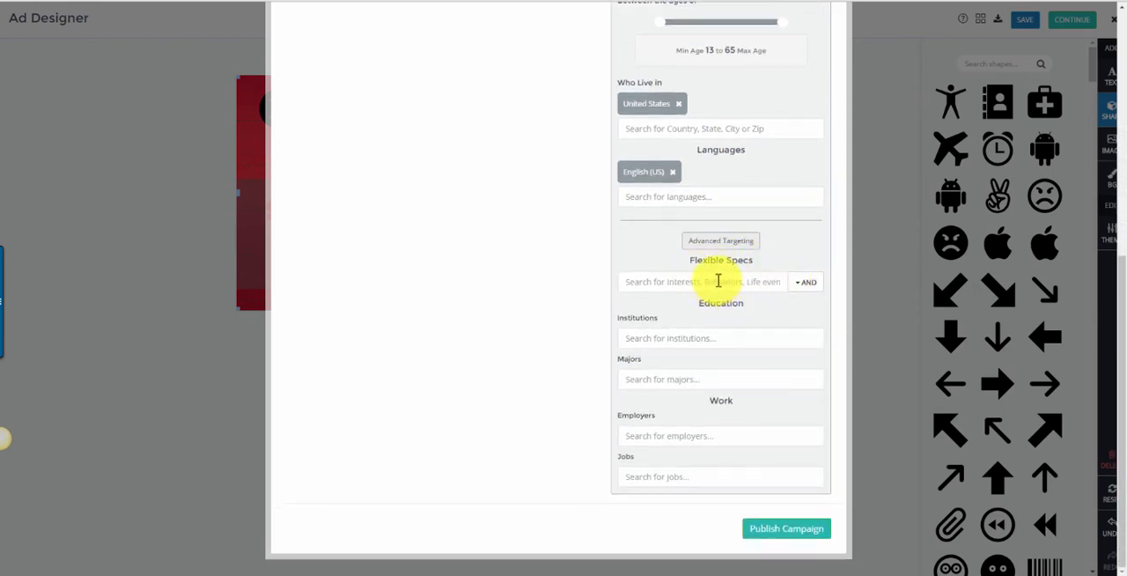
left_click(707, 289)
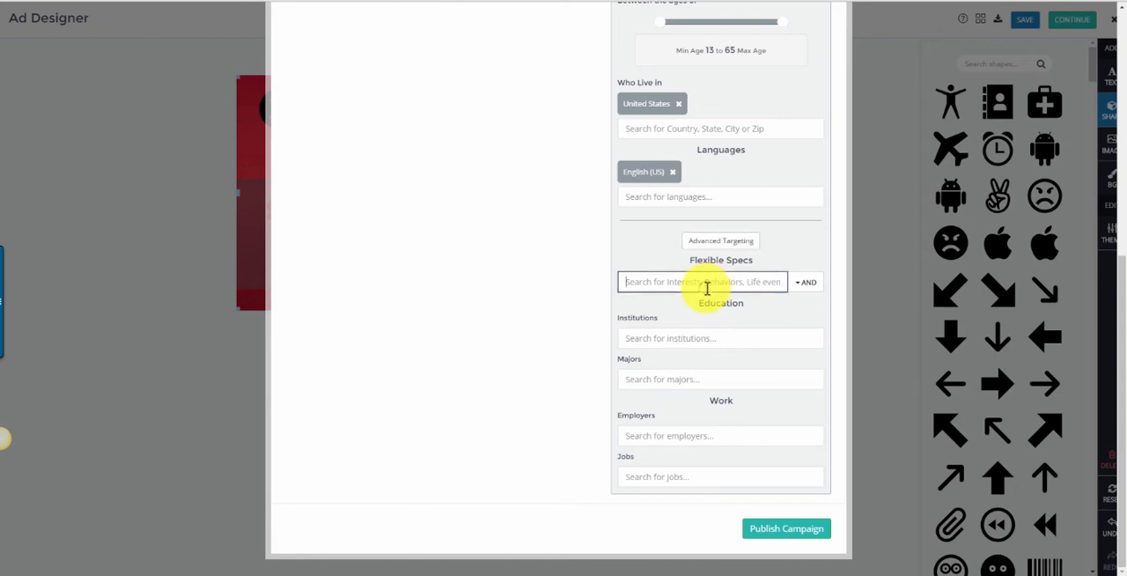
type("Dog")
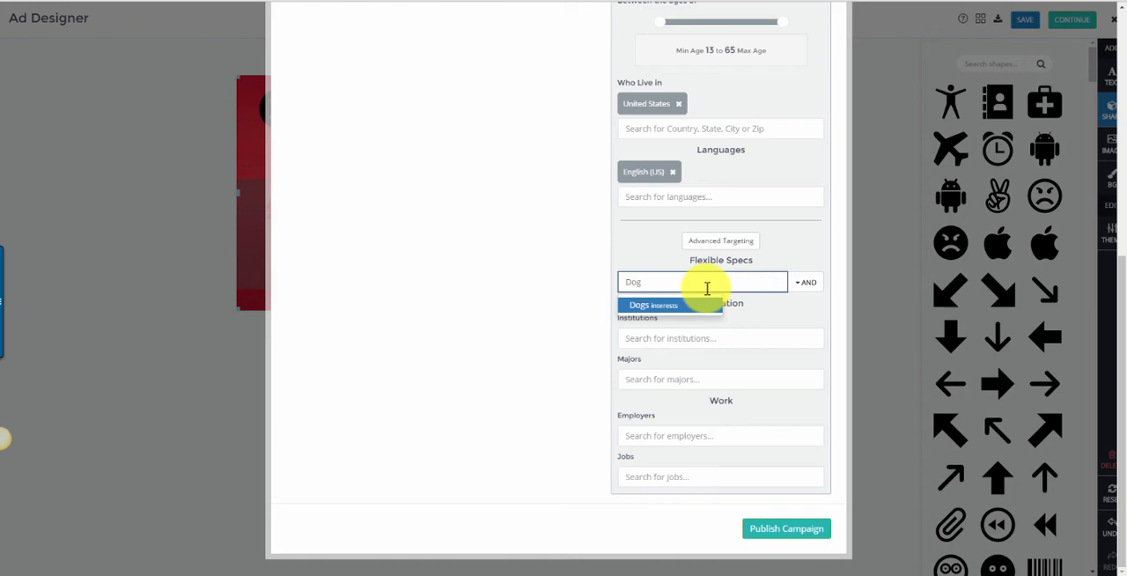
left_click(657, 305)
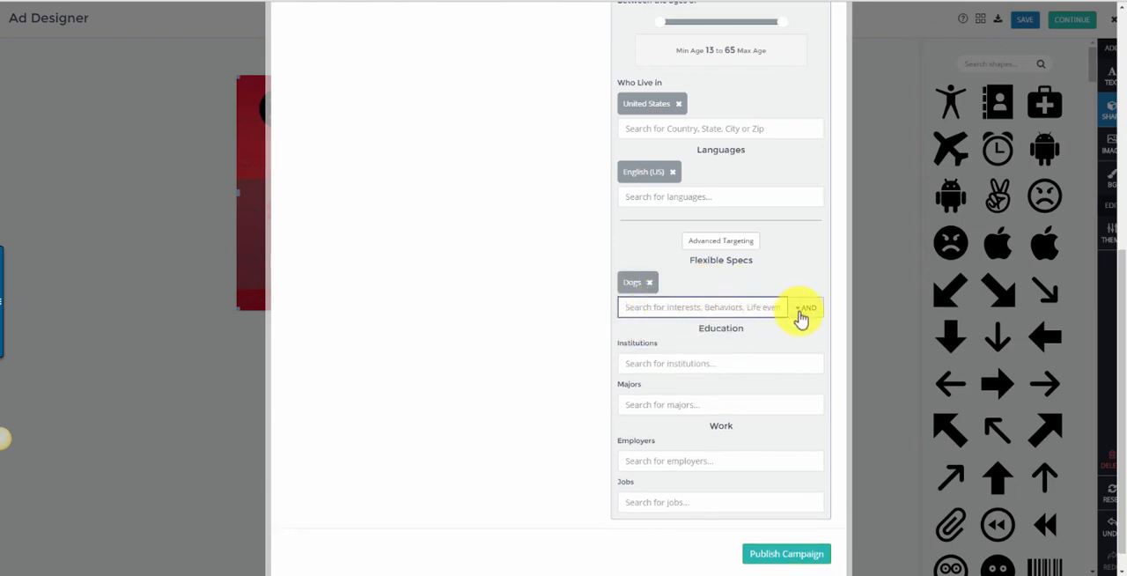
Check the AND/OR options for the flexible specs and look over the education and work targeting fields.
left_click(800, 317)
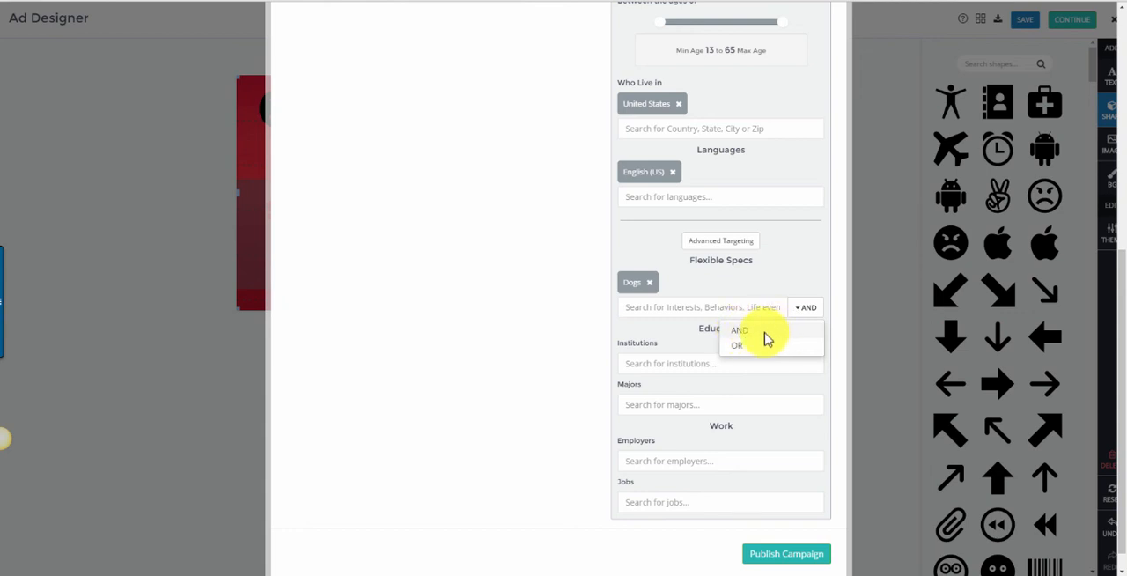
left_click(773, 281)
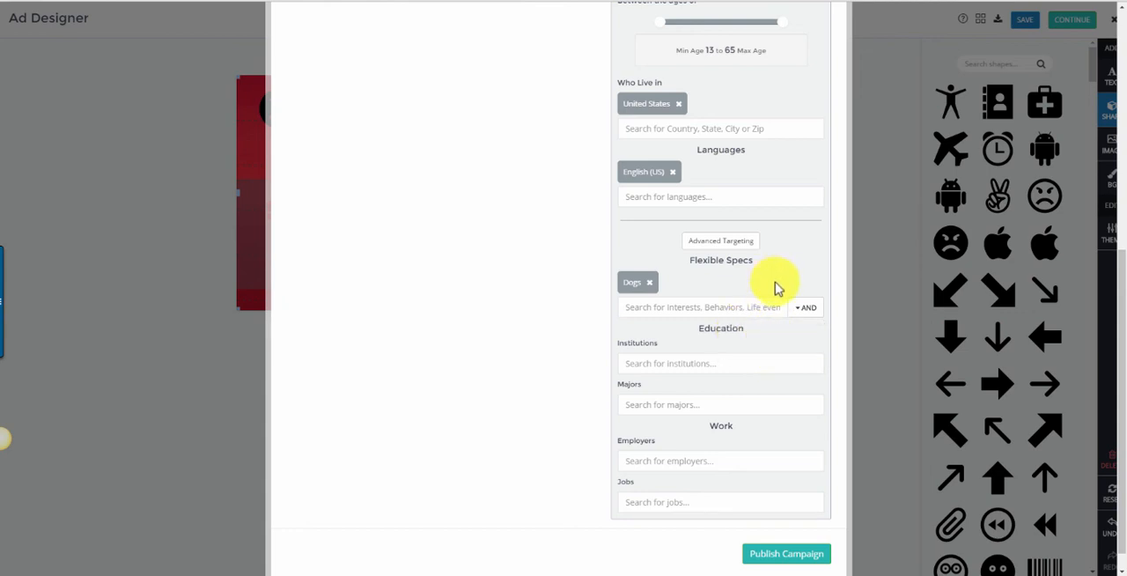
scroll(775, 288, "down", 1)
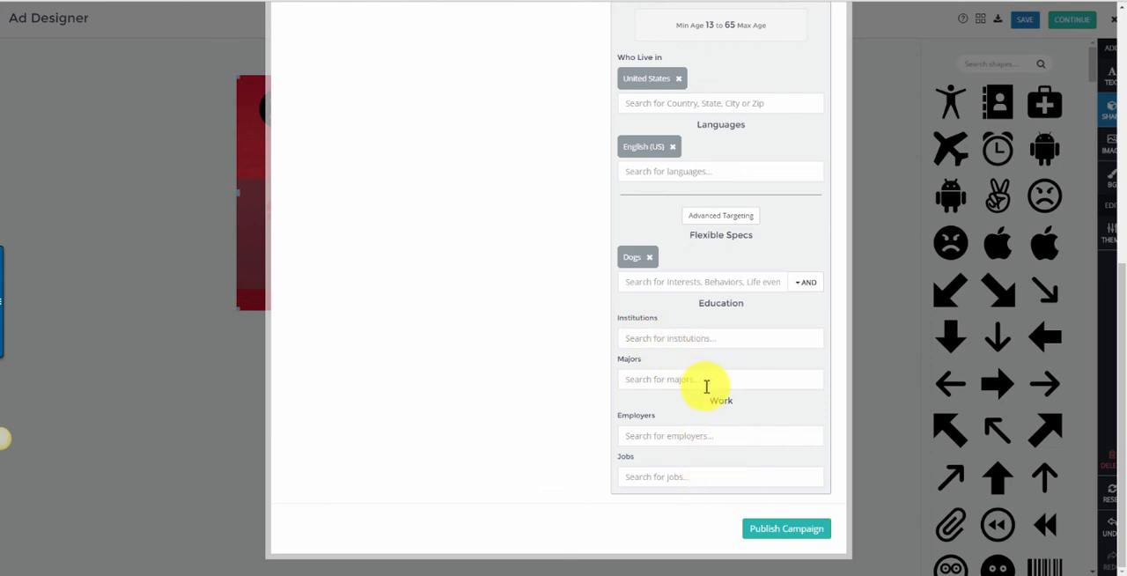
scroll(706, 386, "up", 6)
scroll(706, 390, "down", 2)
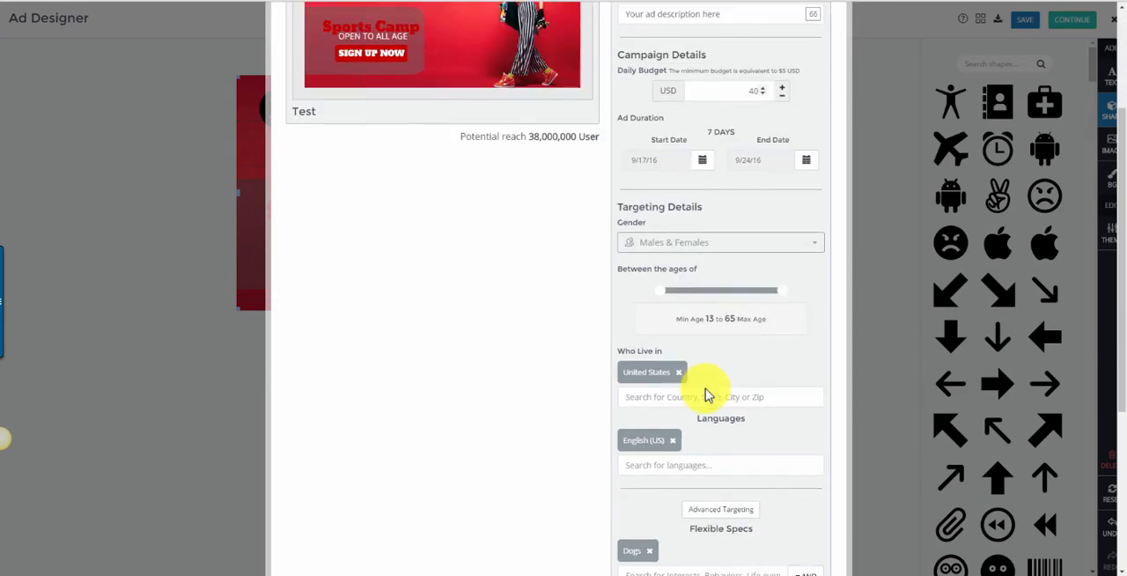
scroll(709, 392, "down", 4)
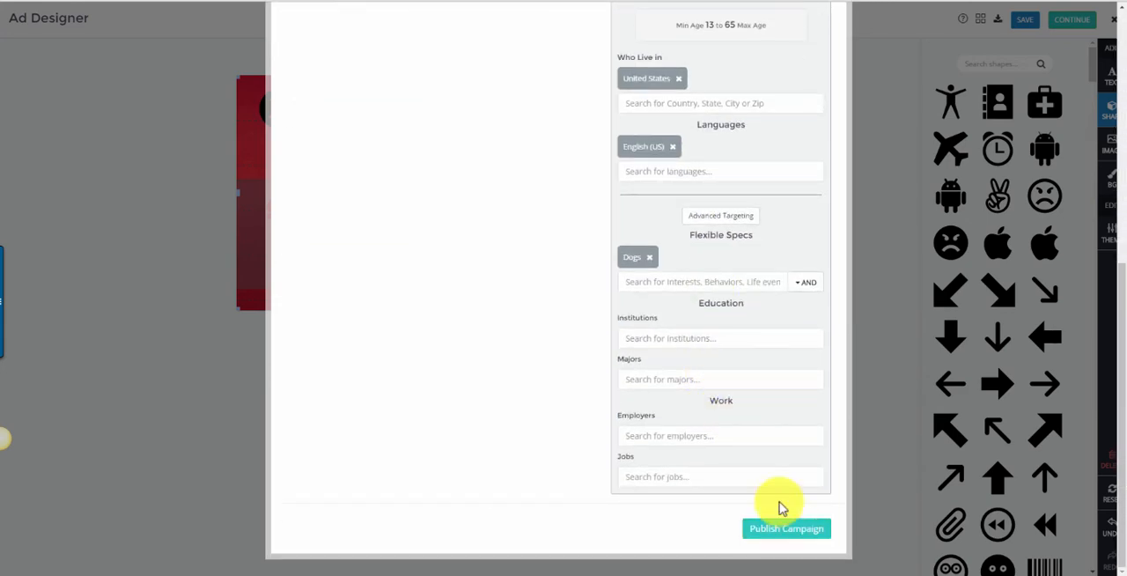
Close the ad creation form and exit the Ad Designer without publishing the campaign.
scroll(773, 494, "up", 6)
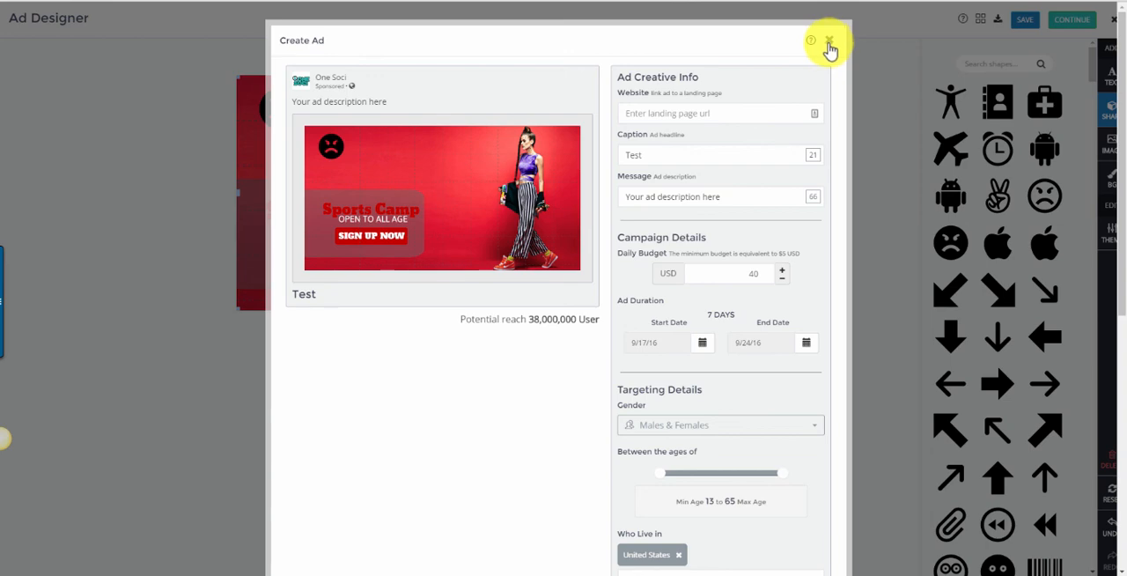
left_click(830, 44)
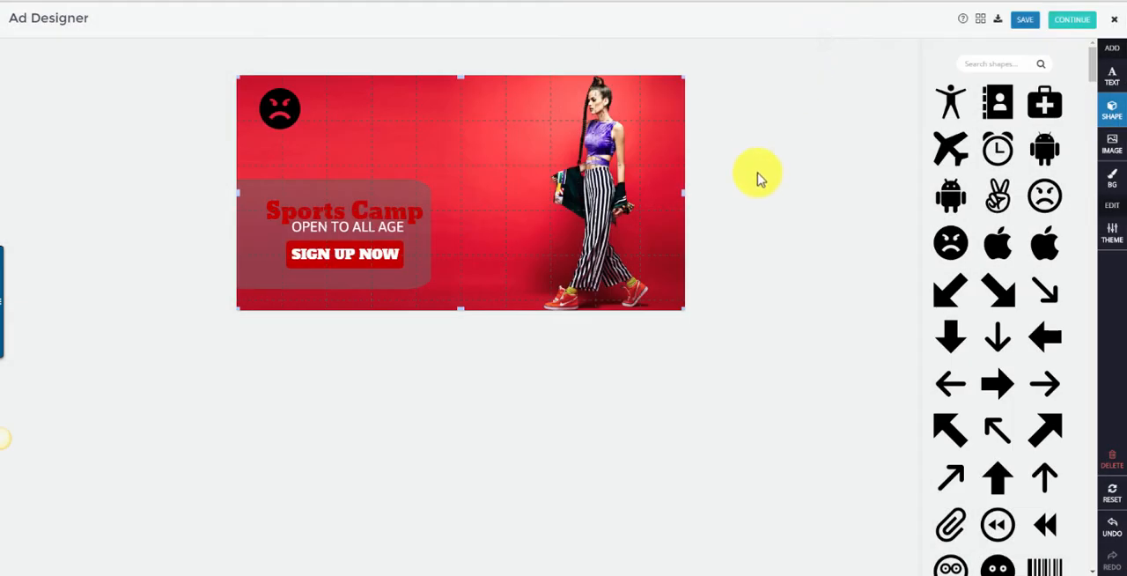
left_click(1114, 19)
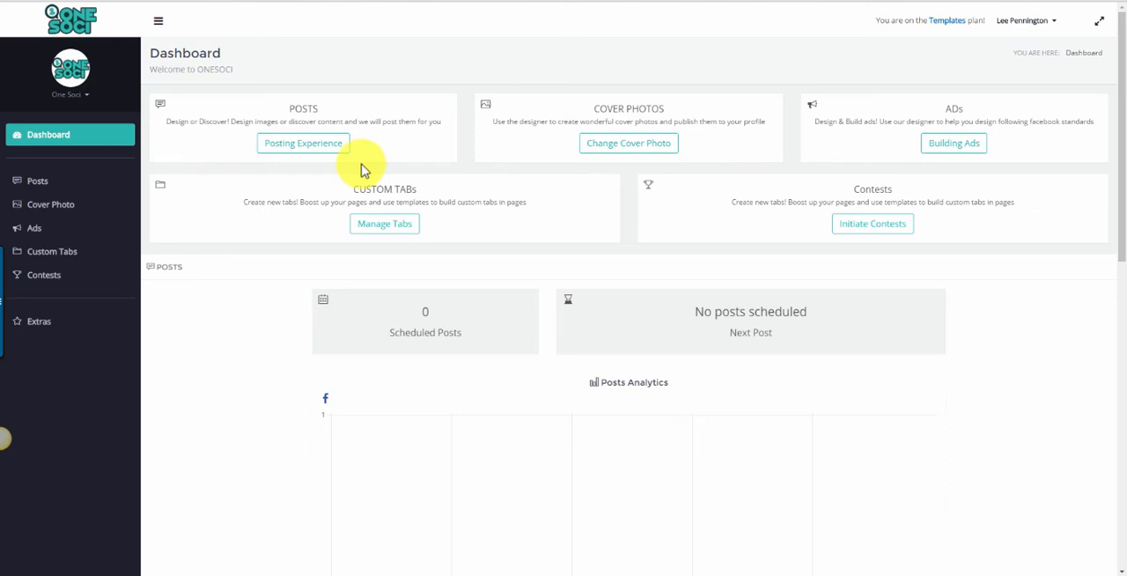
Open the account's Social Settings and view the Twitter and Pinterest connection options.
left_click(1048, 27)
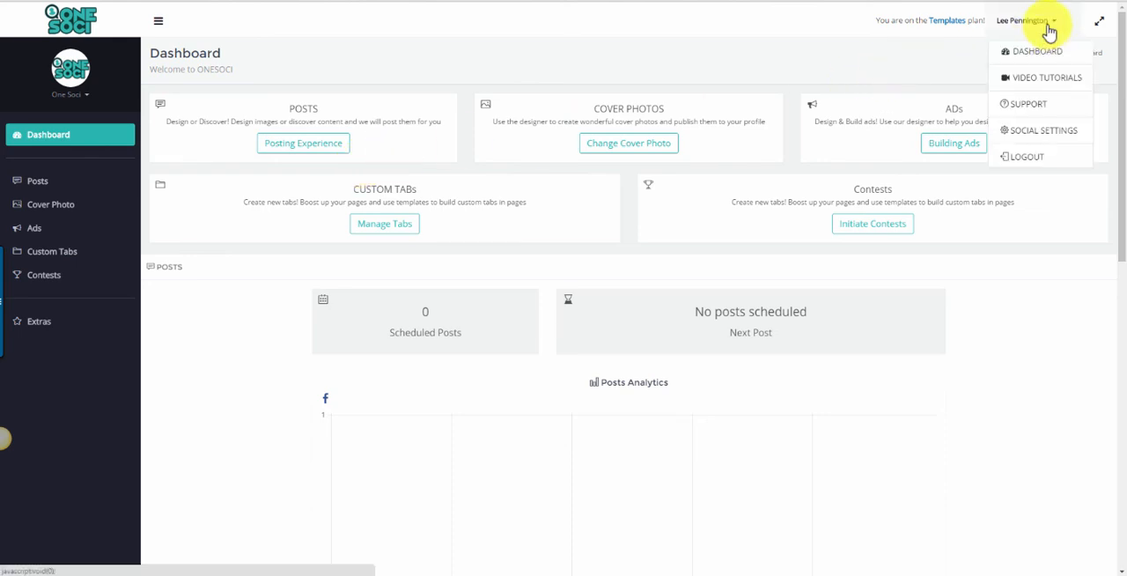
left_click(1046, 134)
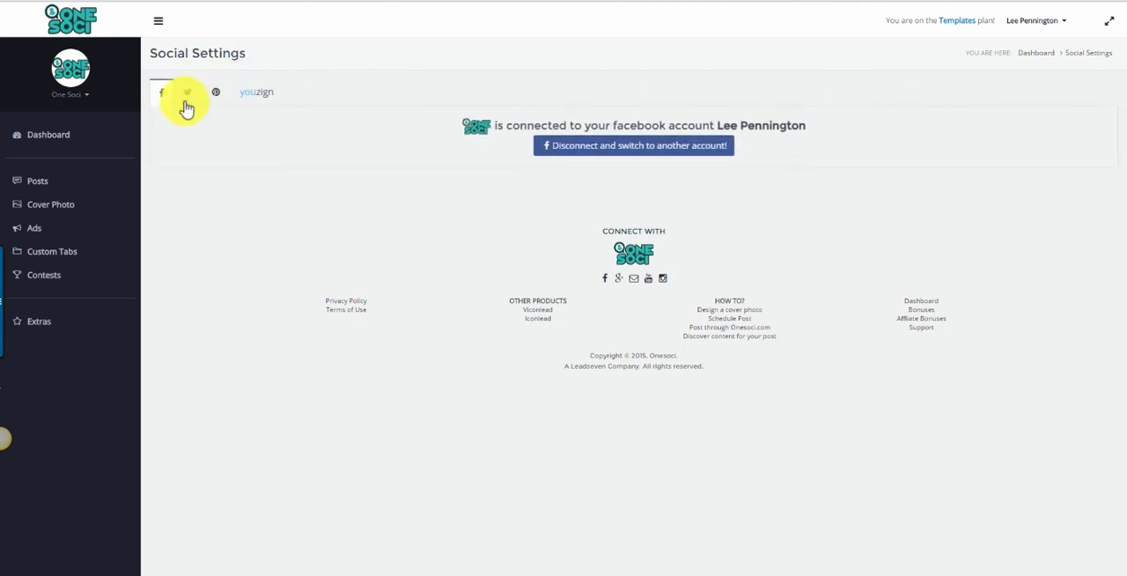
left_click(188, 95)
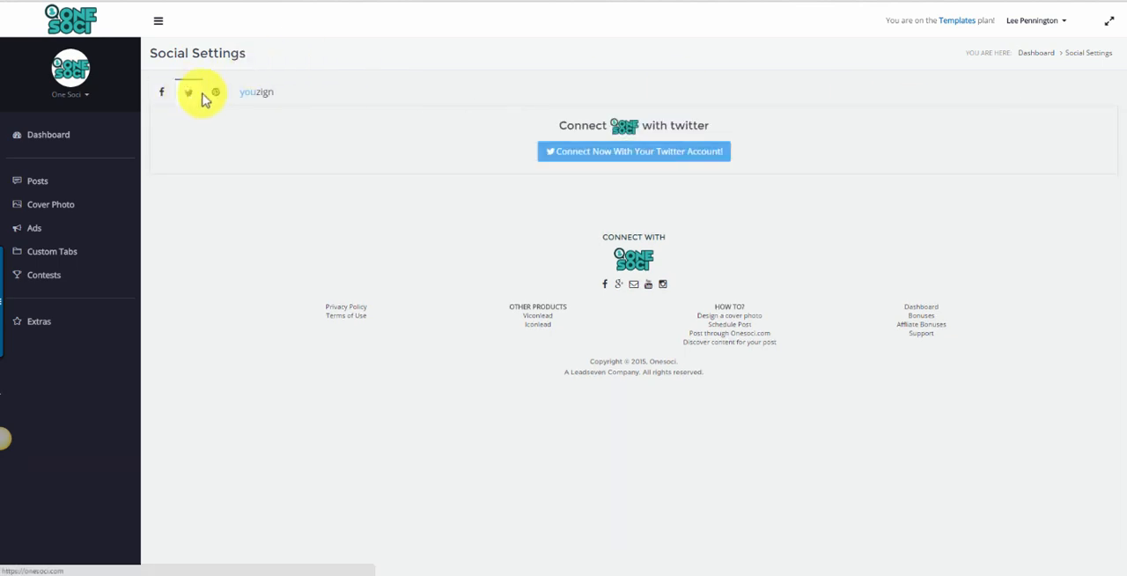
left_click(216, 94)
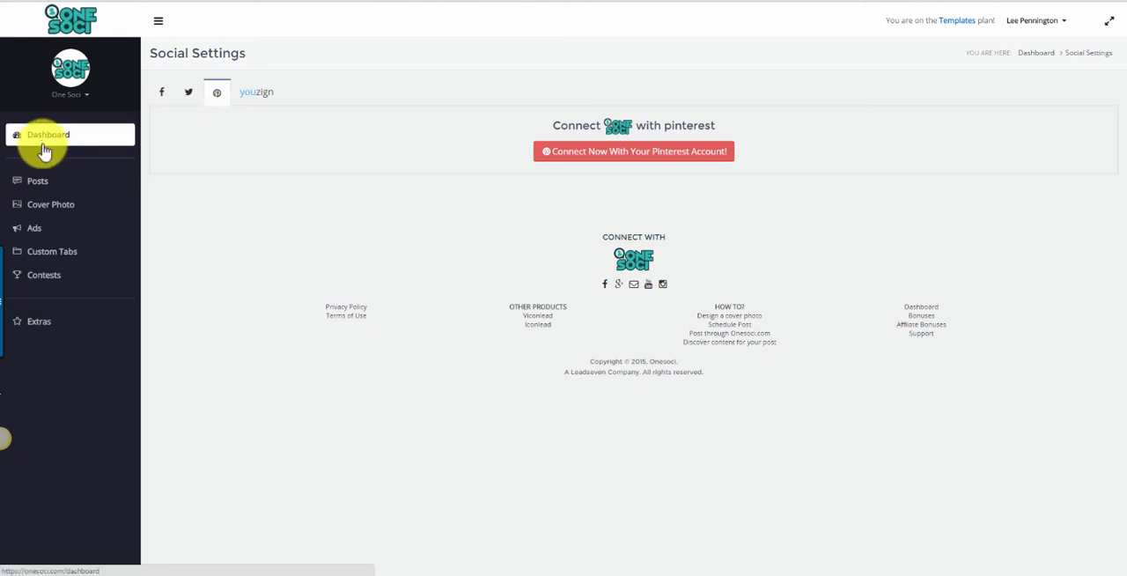
Return to the dashboard and examine the One Soci page's post analytics, cover photo and ads sections.
left_click(54, 135)
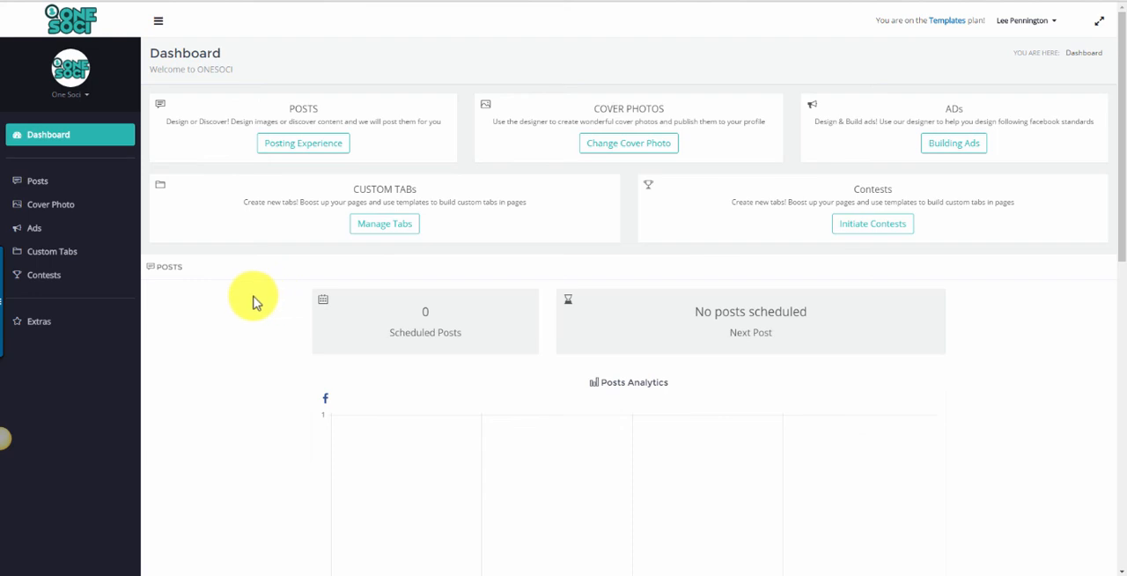
scroll(253, 300, "down", 2)
scroll(254, 299, "down", 2)
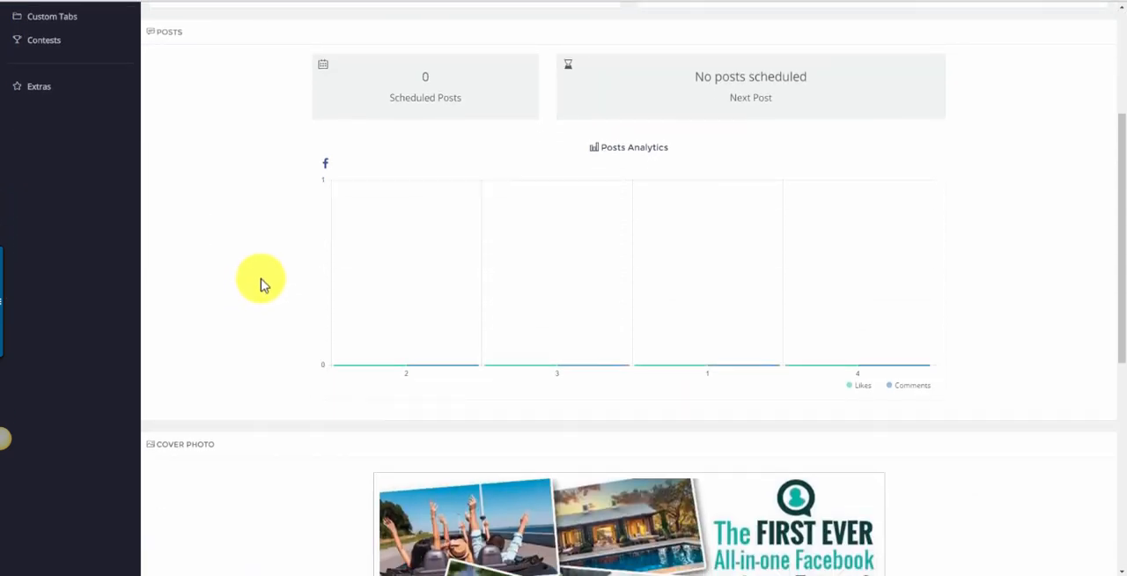
scroll(261, 283, "down", 2)
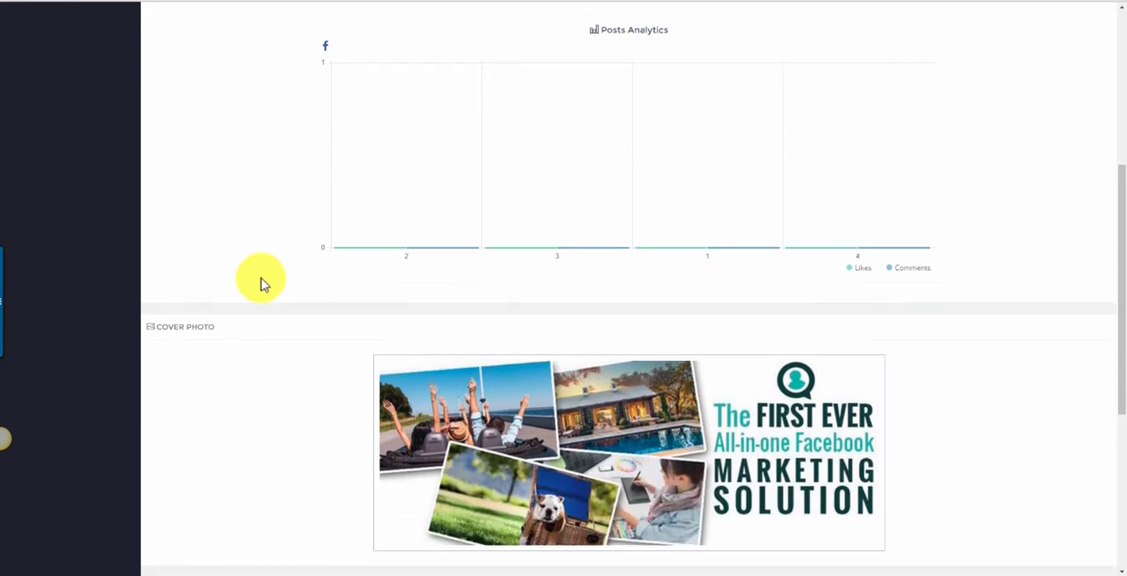
scroll(261, 284, "up", 2)
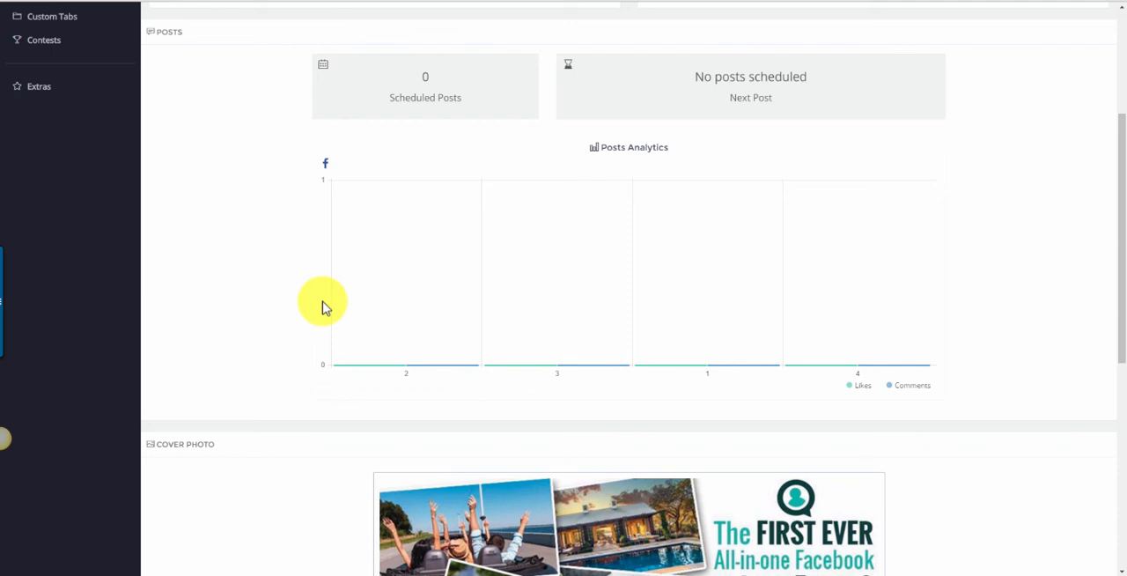
scroll(322, 307, "down", 3)
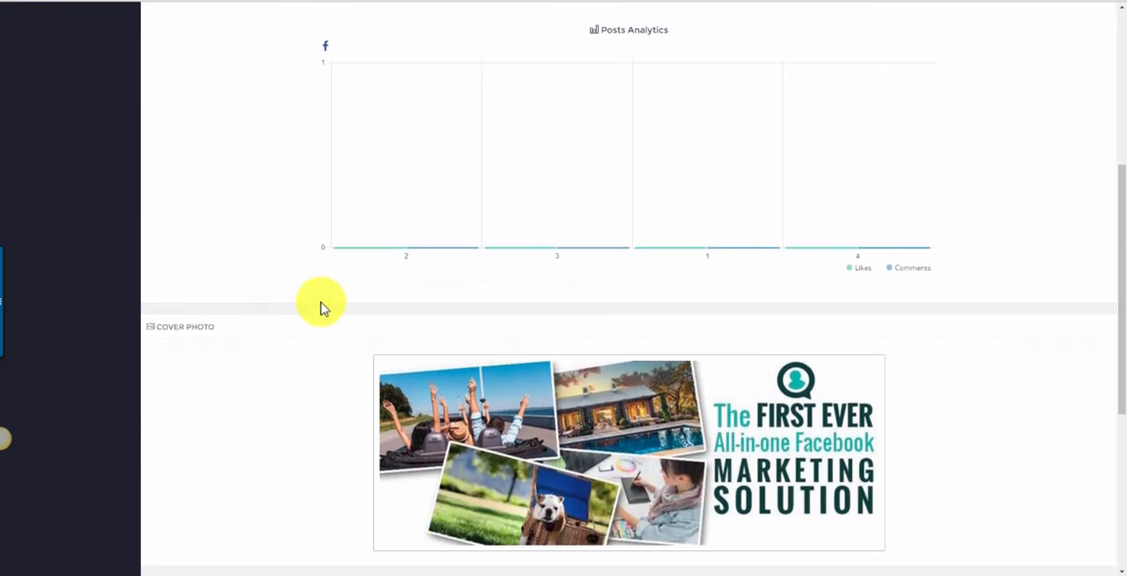
scroll(321, 308, "down", 1)
scroll(321, 307, "down", 2)
scroll(315, 297, "down", 5)
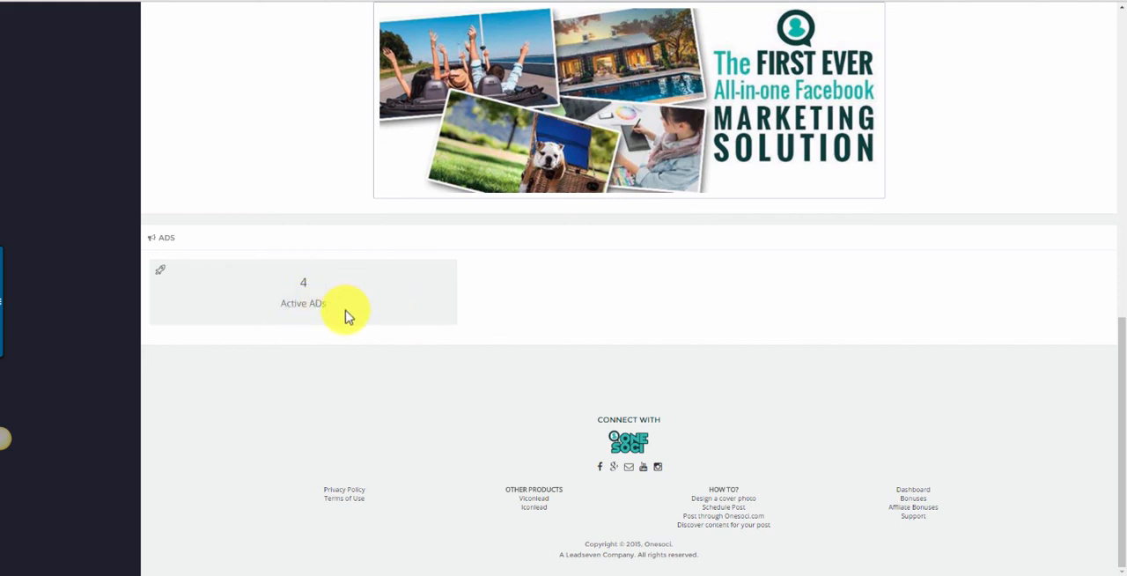
scroll(345, 315, "up", 8)
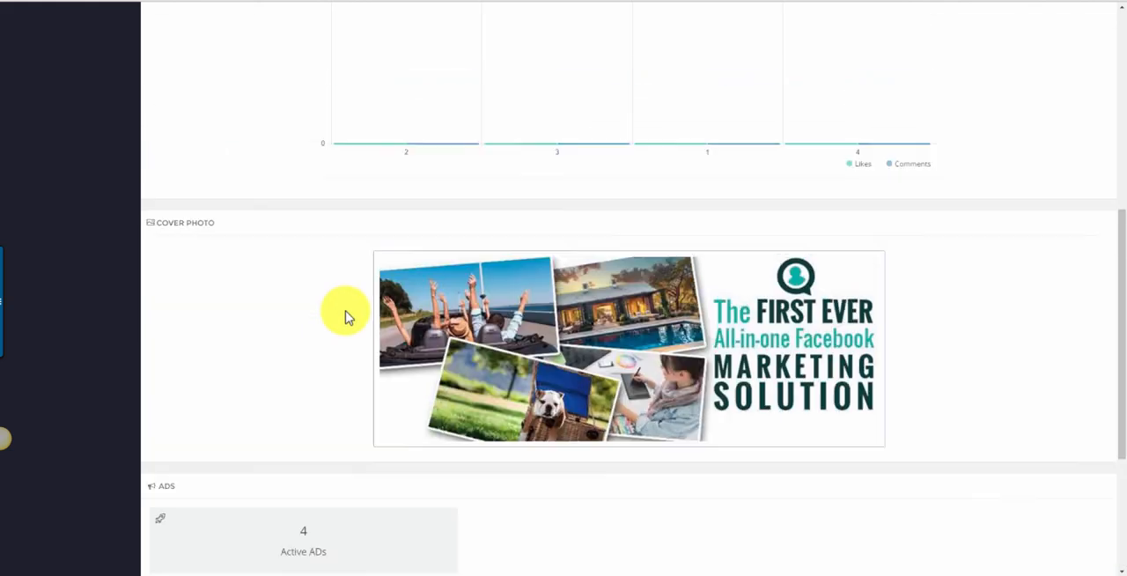
Switch the active page to SociSpot and look over its dashboard's posts, cover photo and ads sections.
left_click(86, 104)
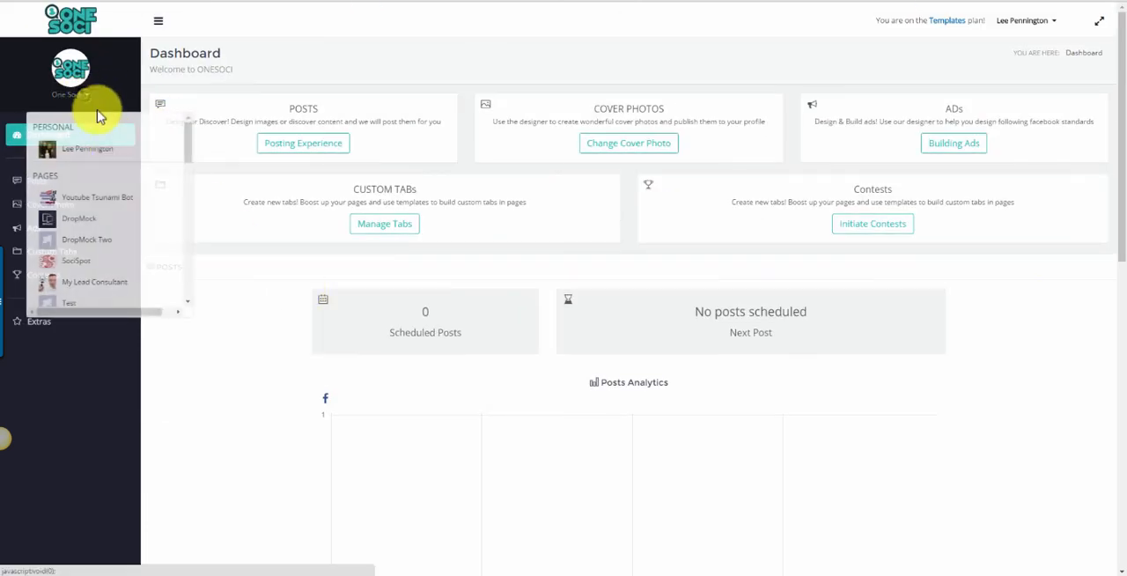
left_click(119, 263)
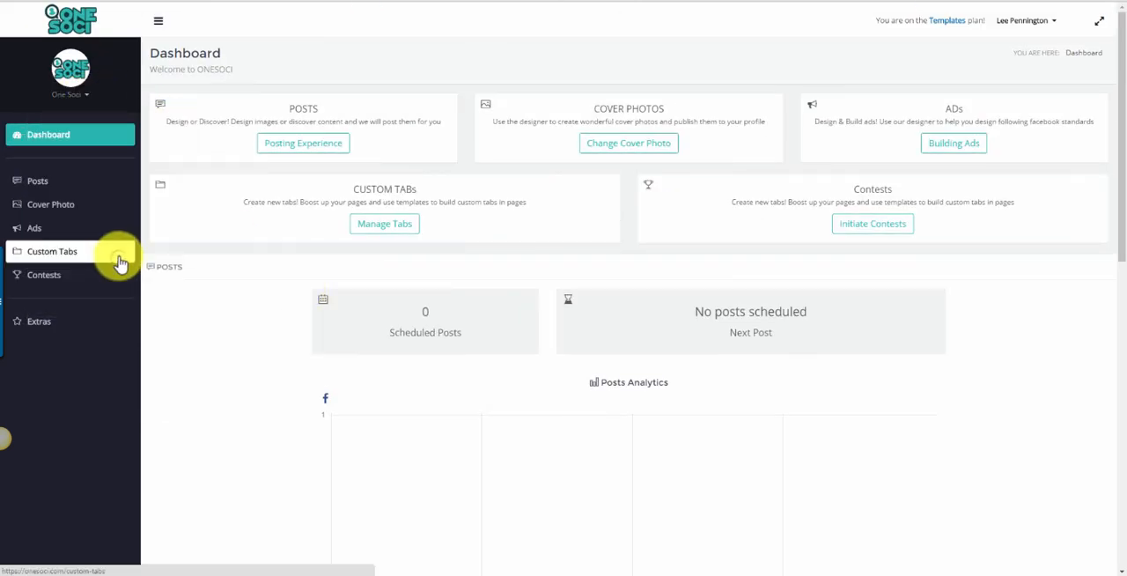
scroll(268, 264, "down", 3)
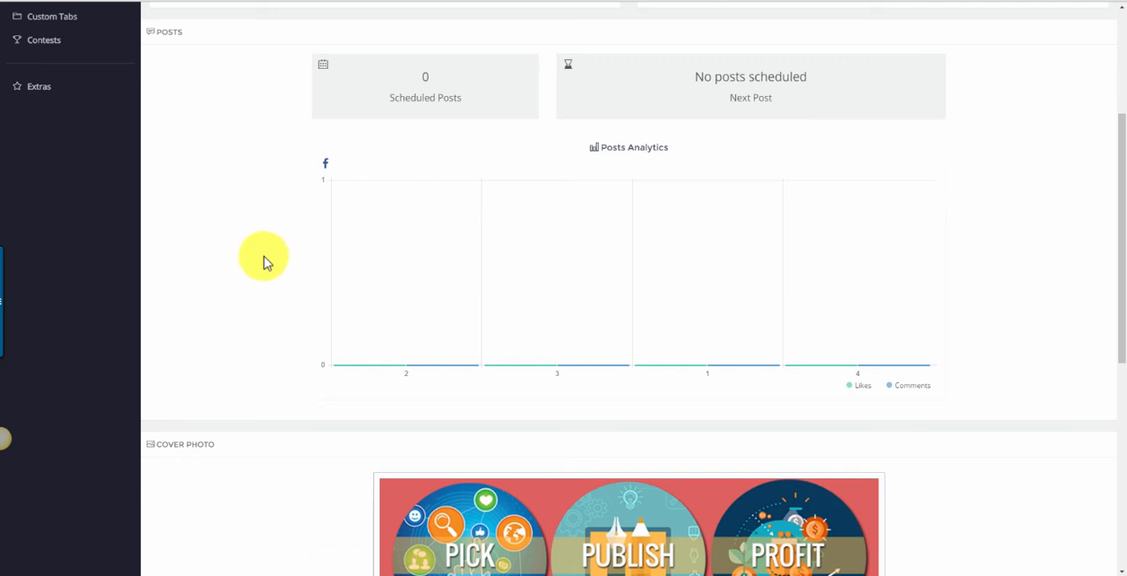
scroll(265, 257, "down", 3)
scroll(232, 226, "down", 3)
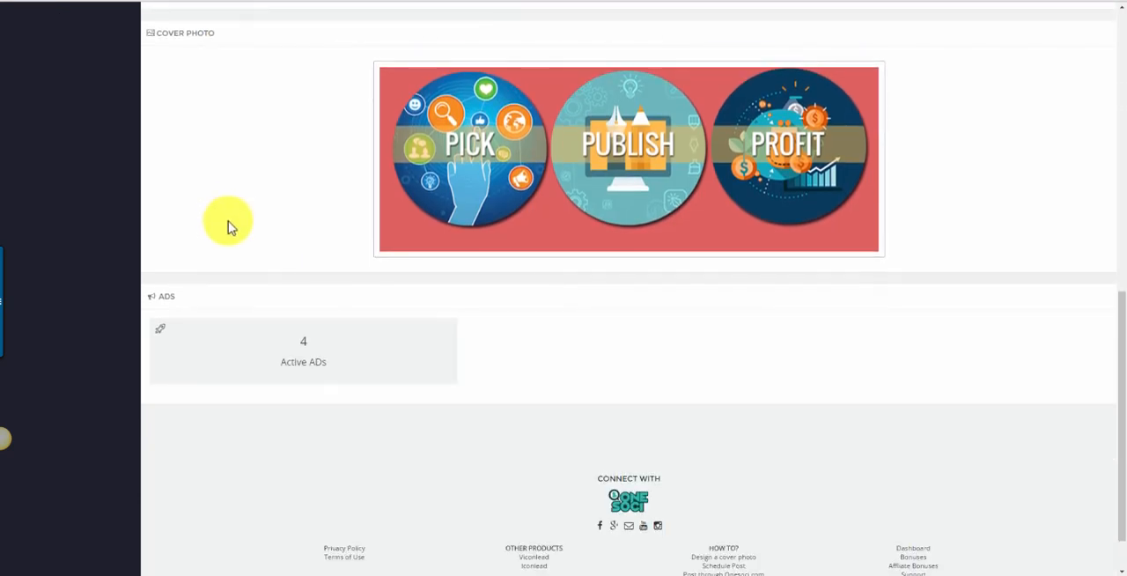
scroll(246, 232, "up", 5)
scroll(246, 232, "up", 4)
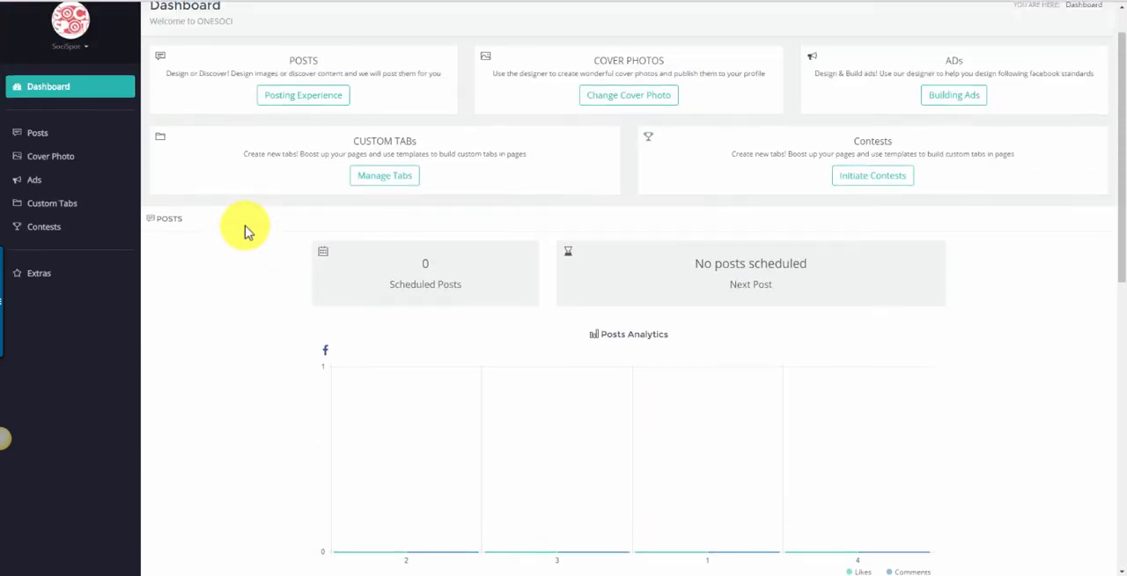